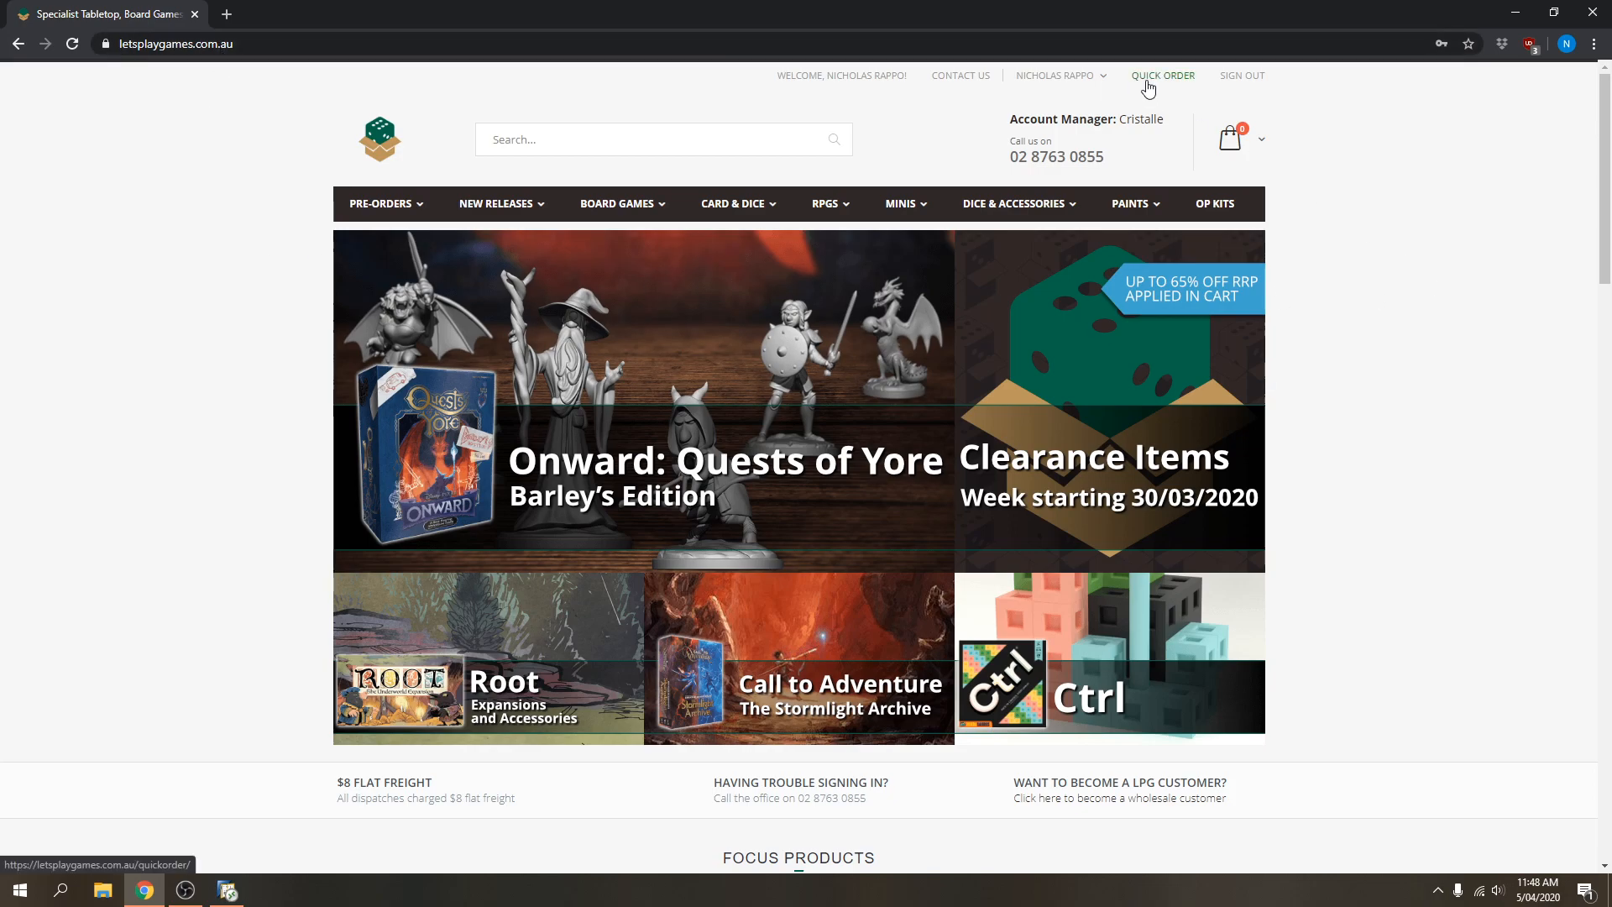
Go to the Let's Play Games Quick Order page from the header's QUICK ORDER link.
click(1151, 82)
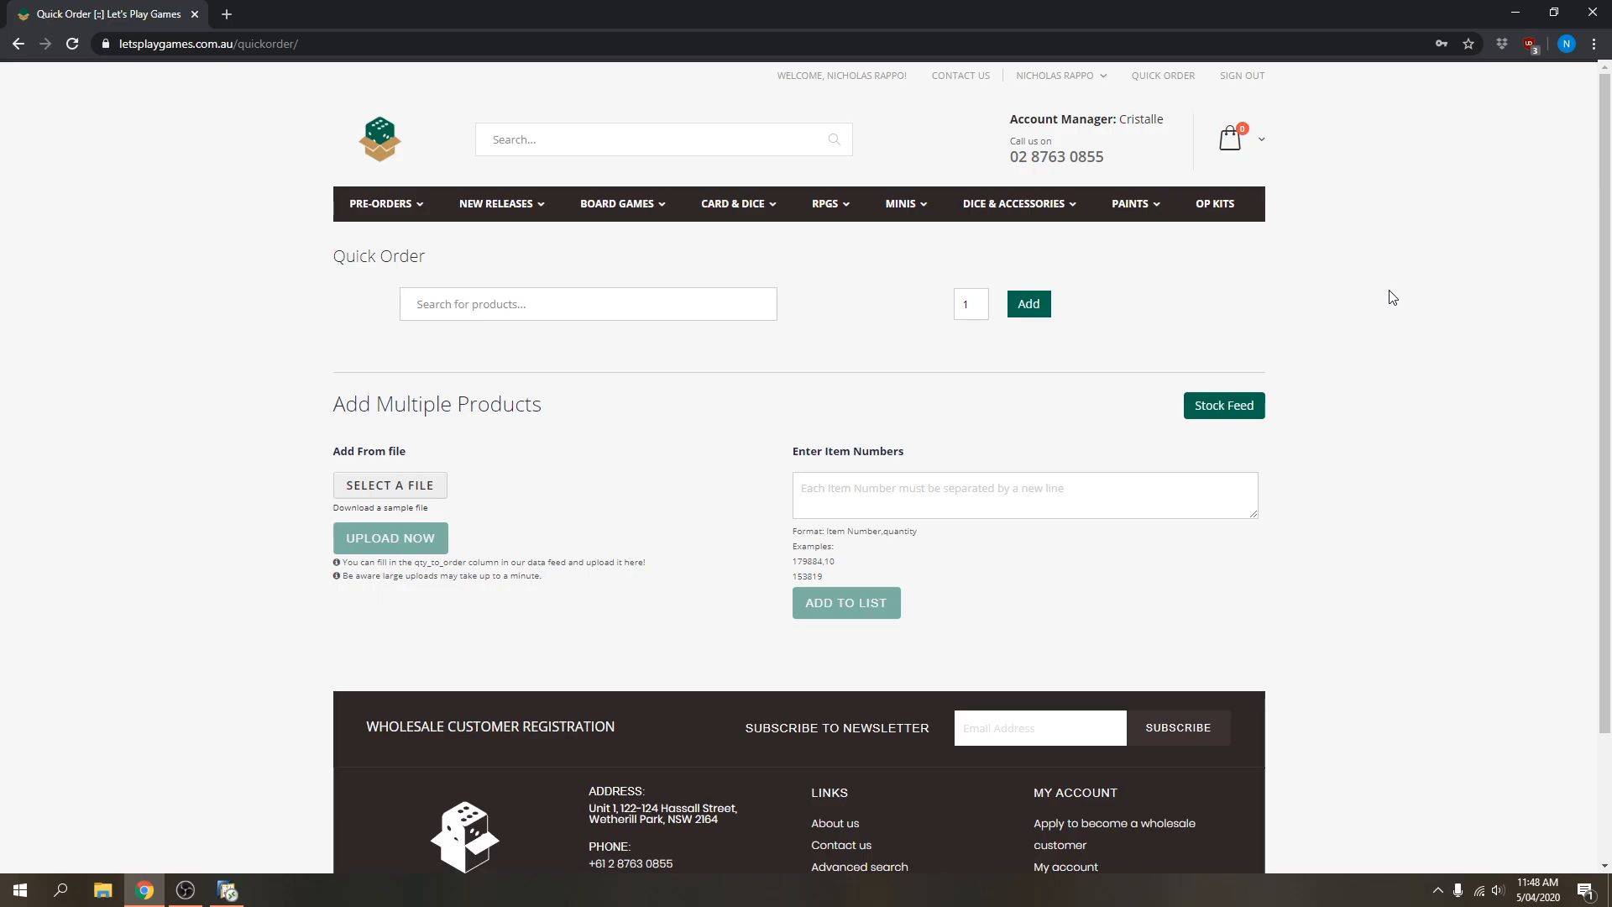
click(583, 147)
text(catan)
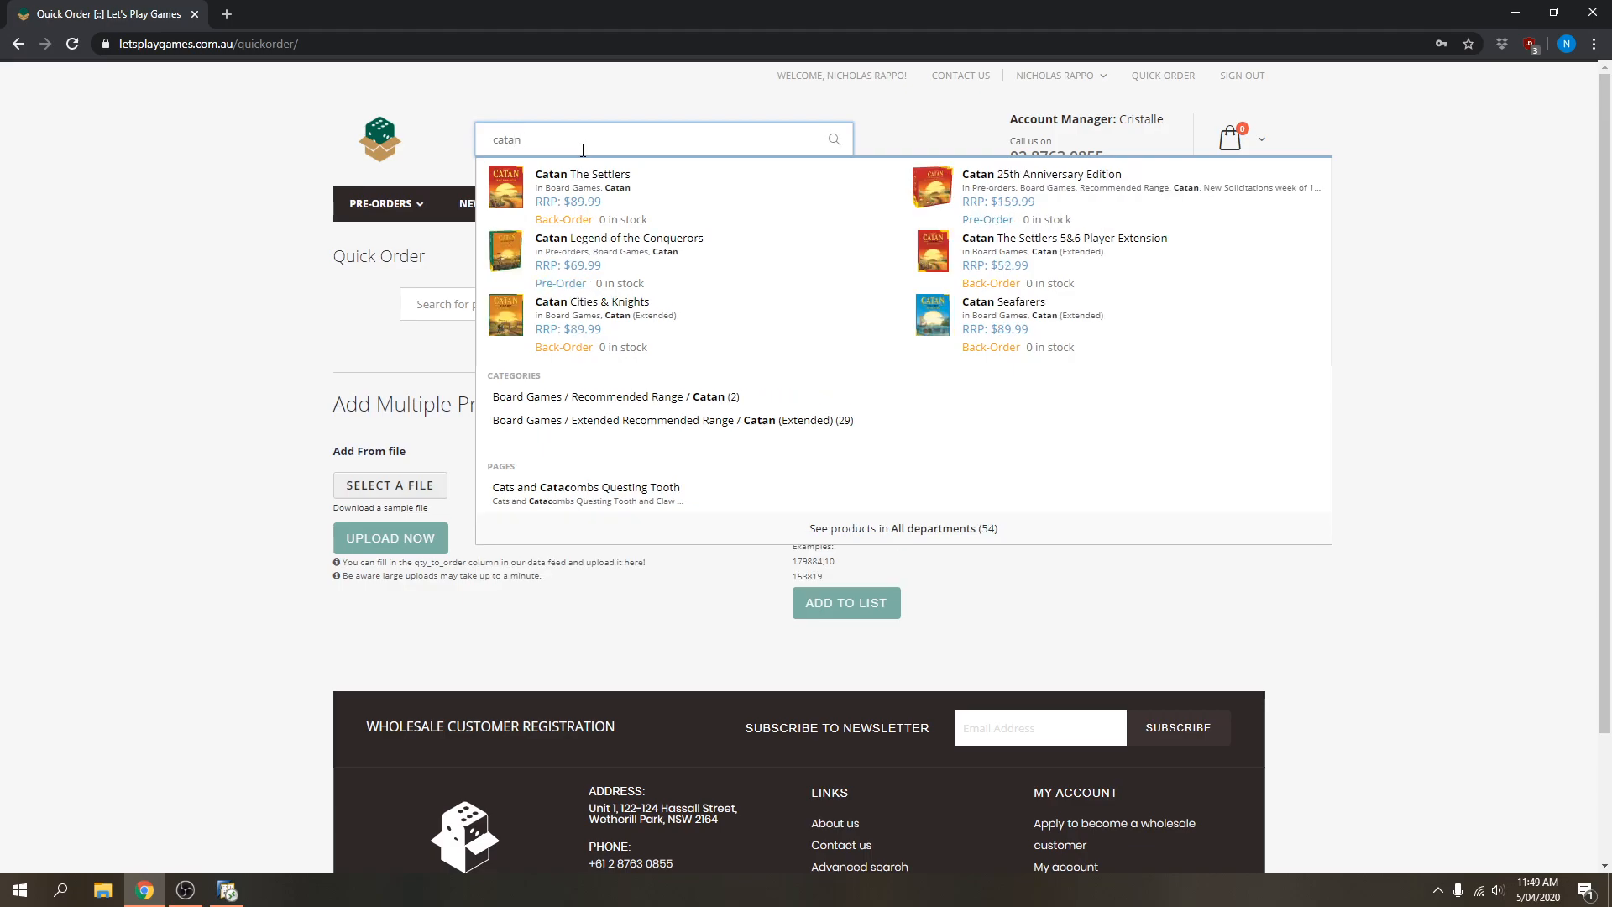
key(BackSpace)
key(BackSpace)
key(BackSpace)
key(BackSpace)
key(BackSpace)
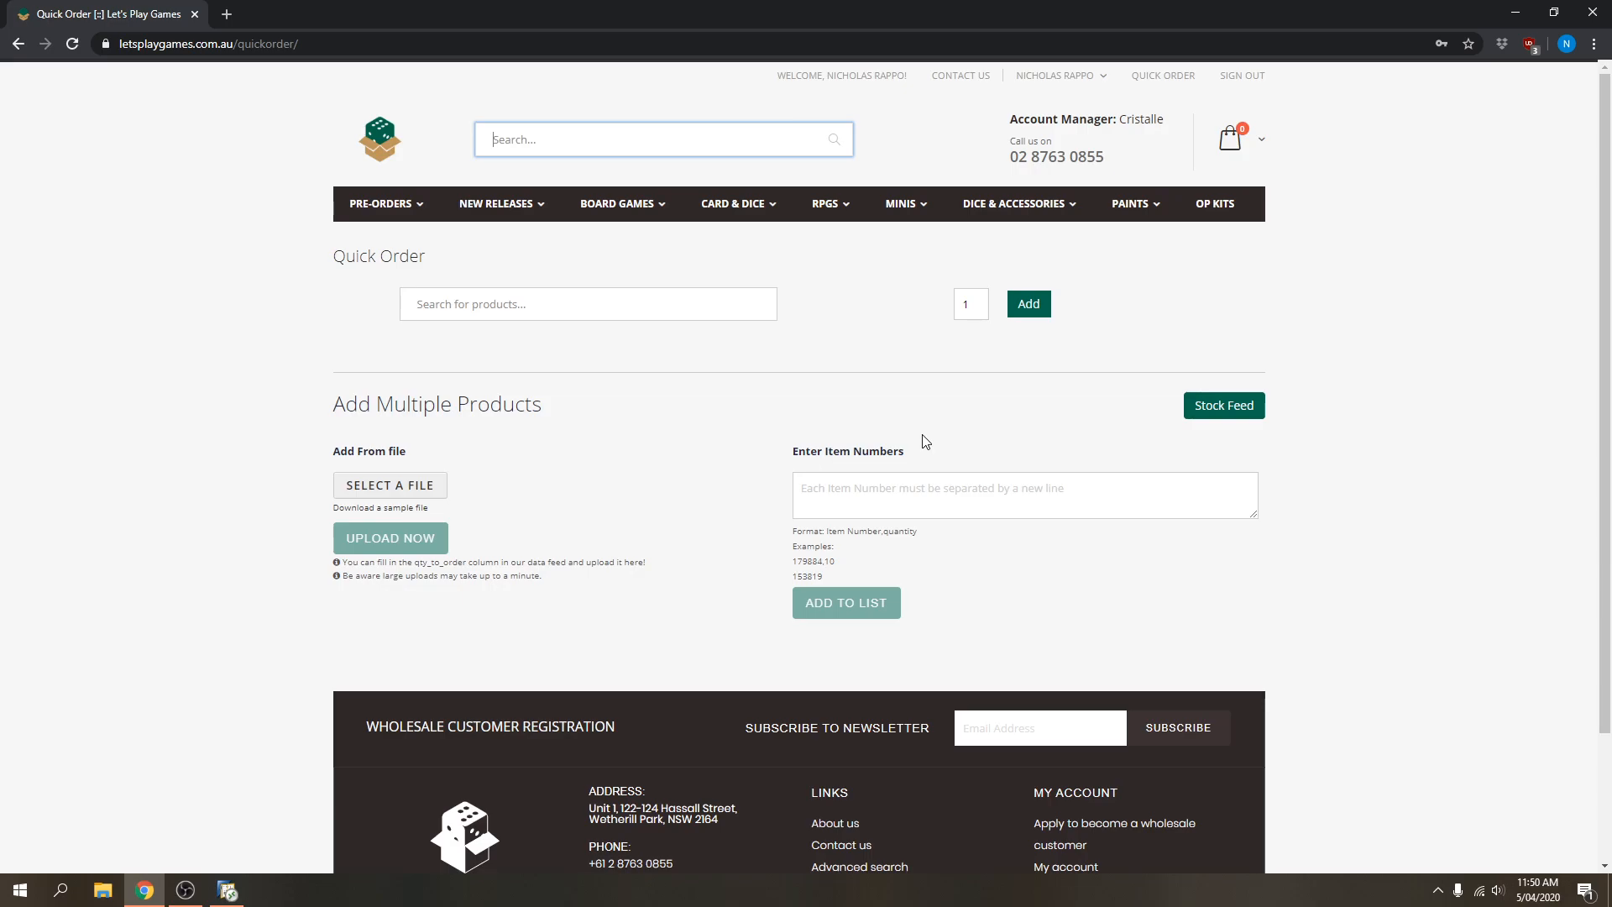
Search Quick Order for 'zombie kidz' and select Zombie Kidz Evolution.
click(488, 304)
text(zombie)
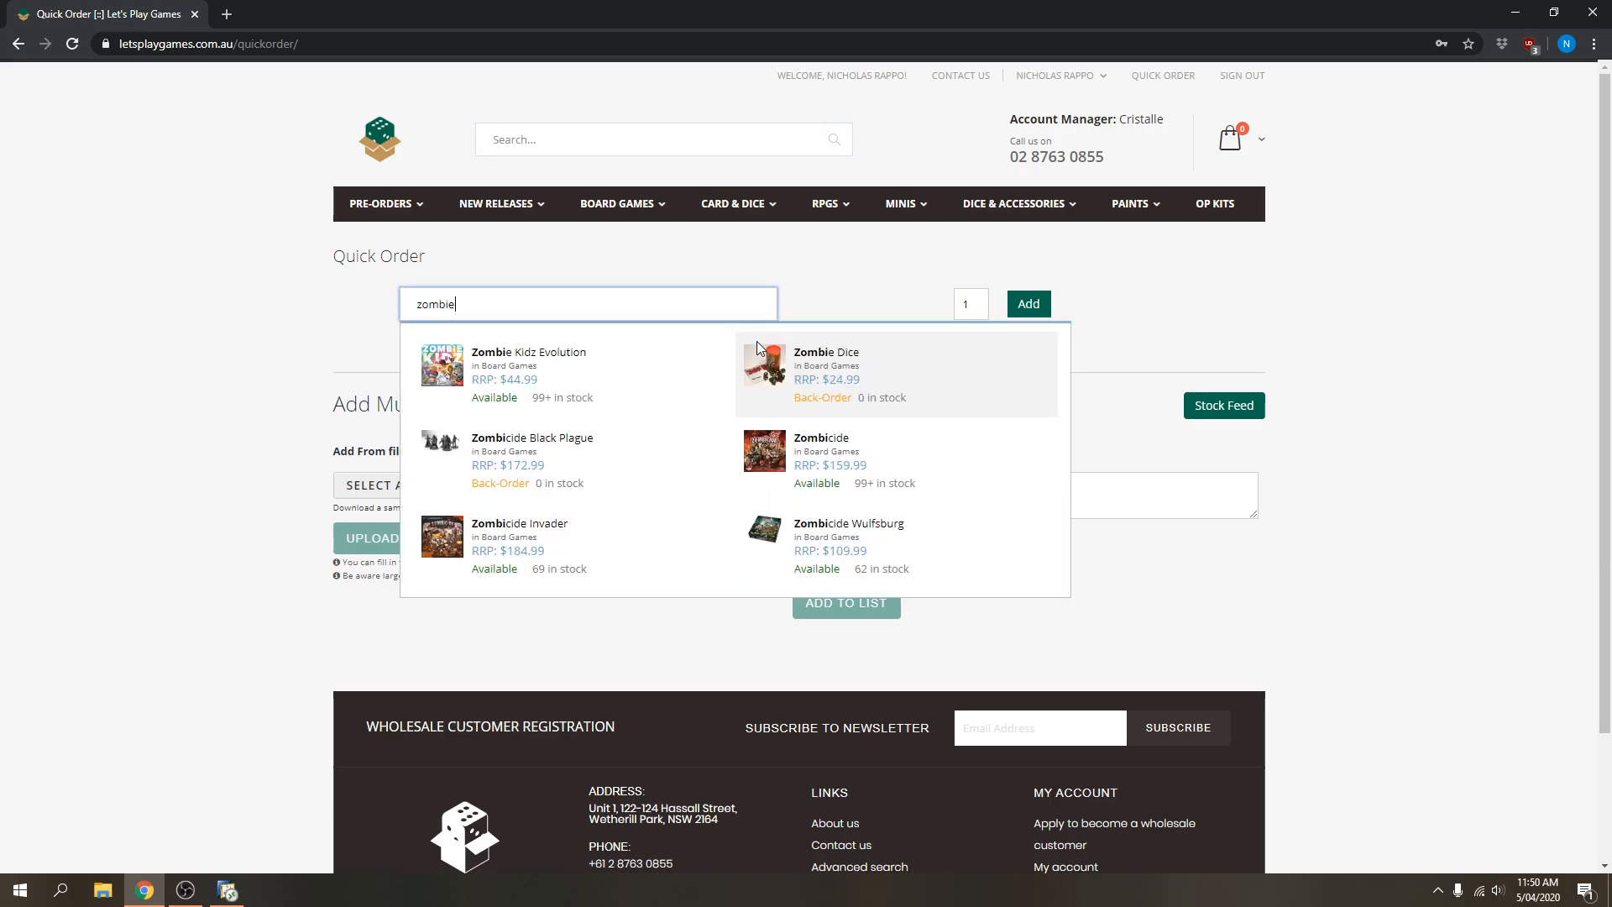
text( kidz)
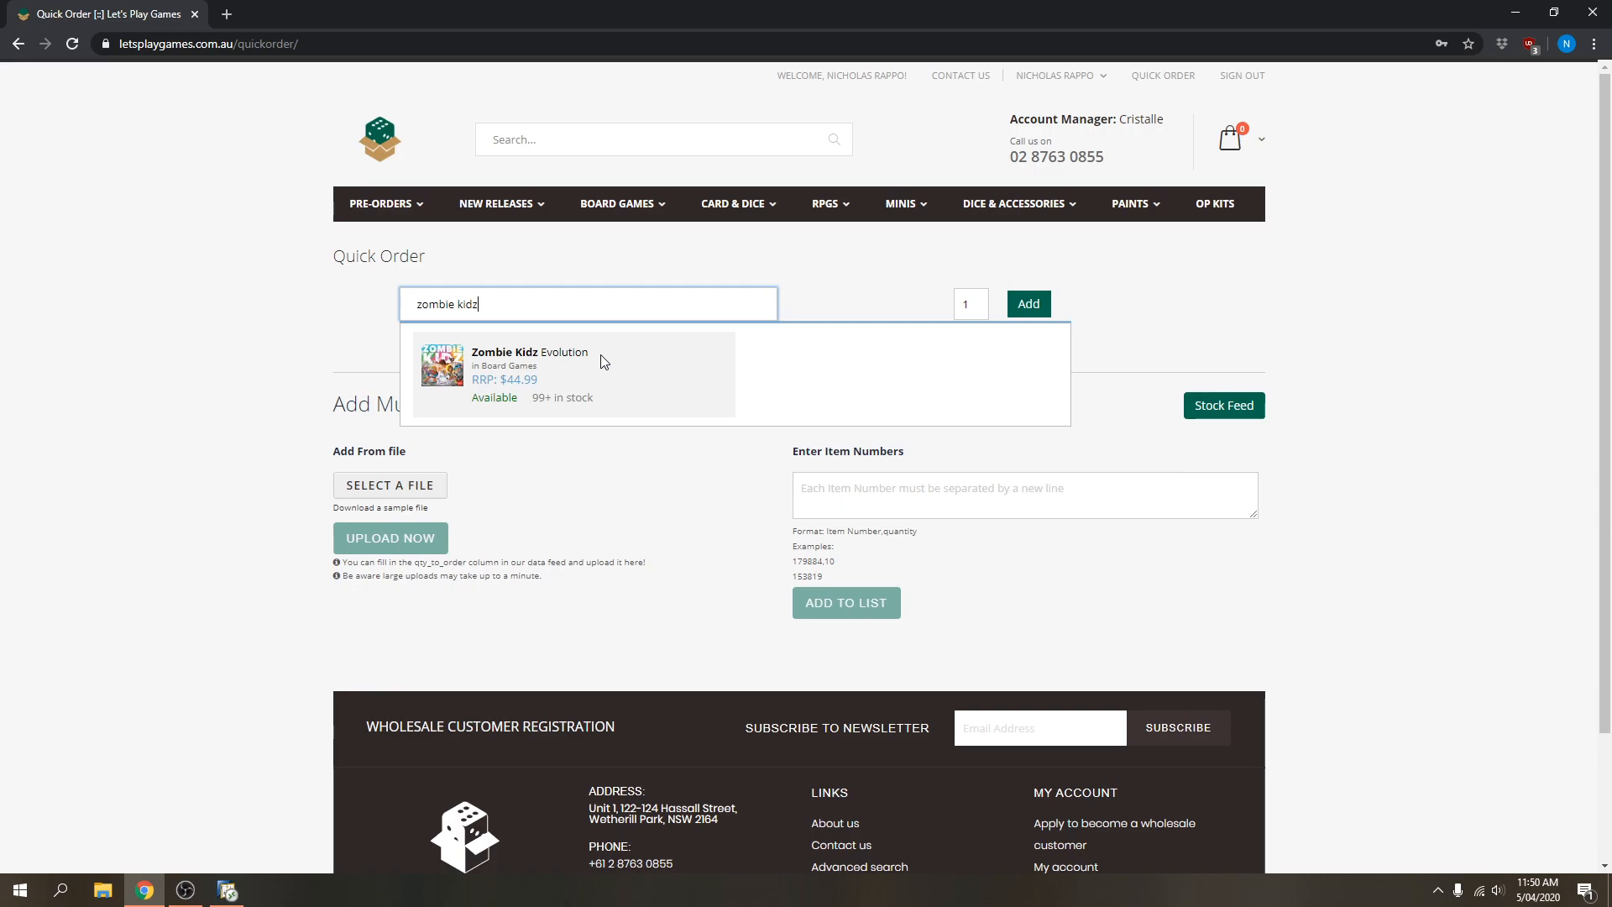
click(548, 366)
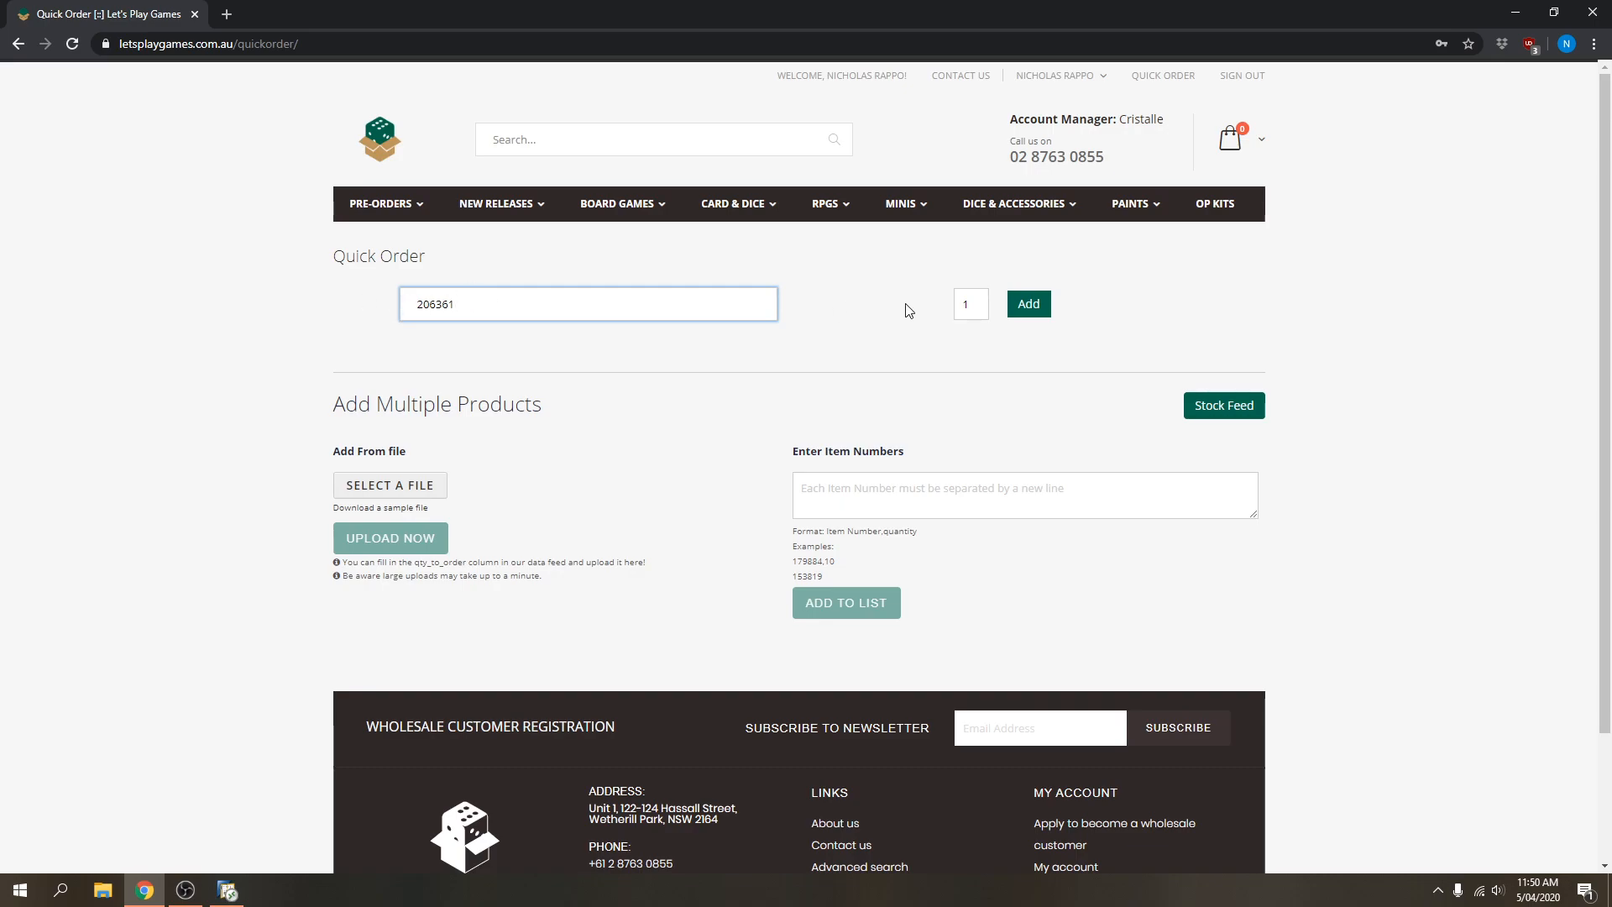
Add it with quantity 3, then download LPGStockFeed.csv and open it in Excel.
click(968, 304)
text(3)
click(1028, 305)
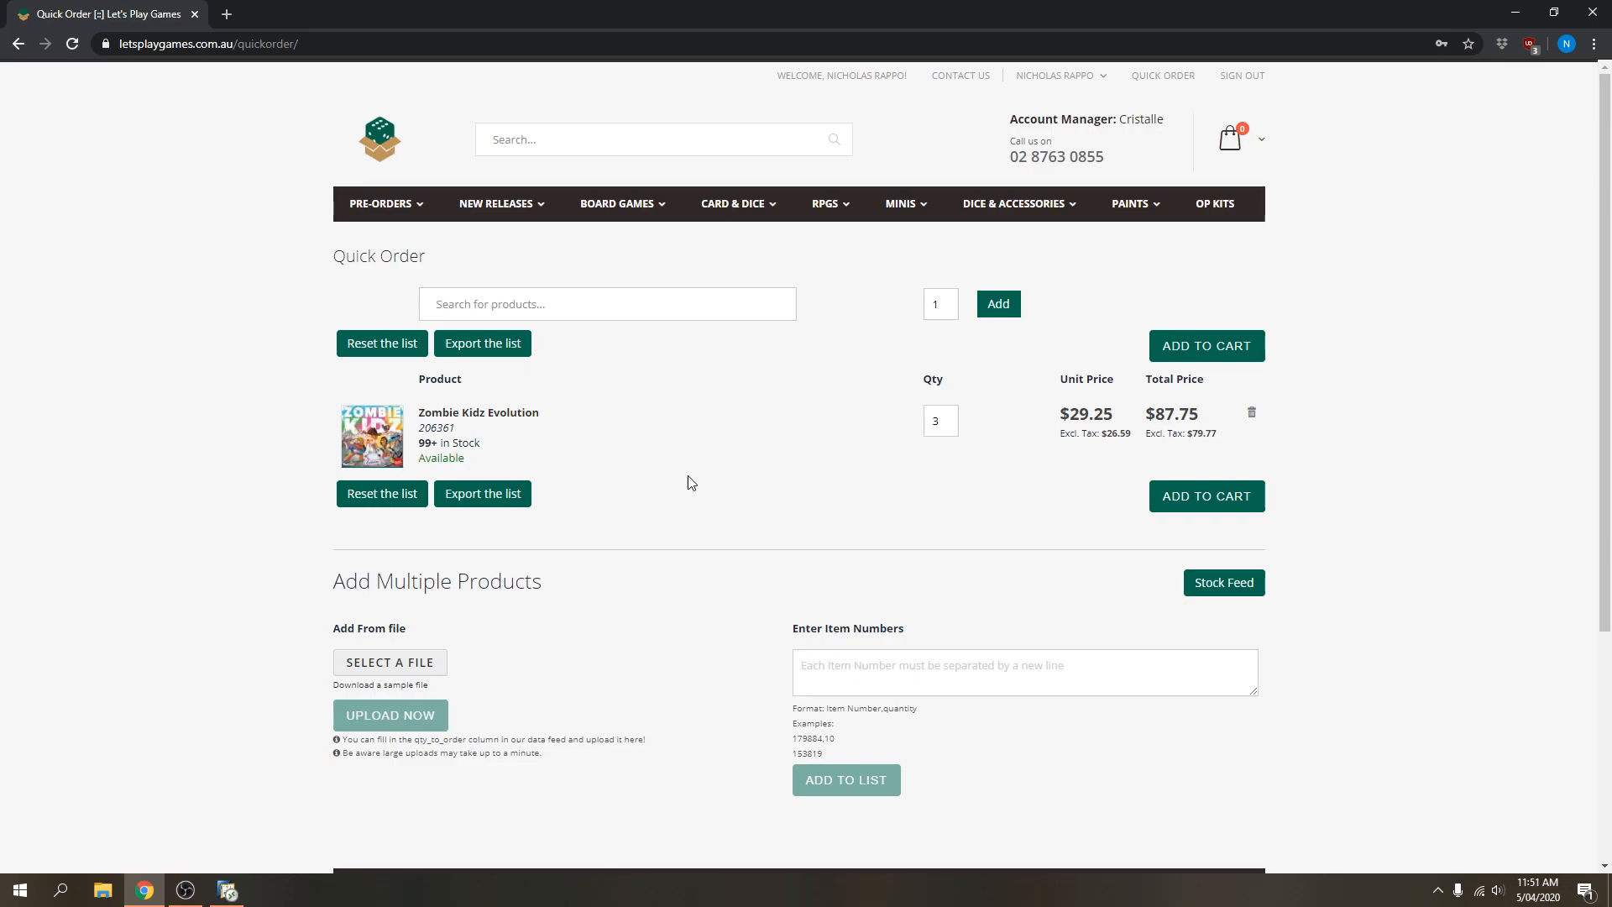
click(1227, 592)
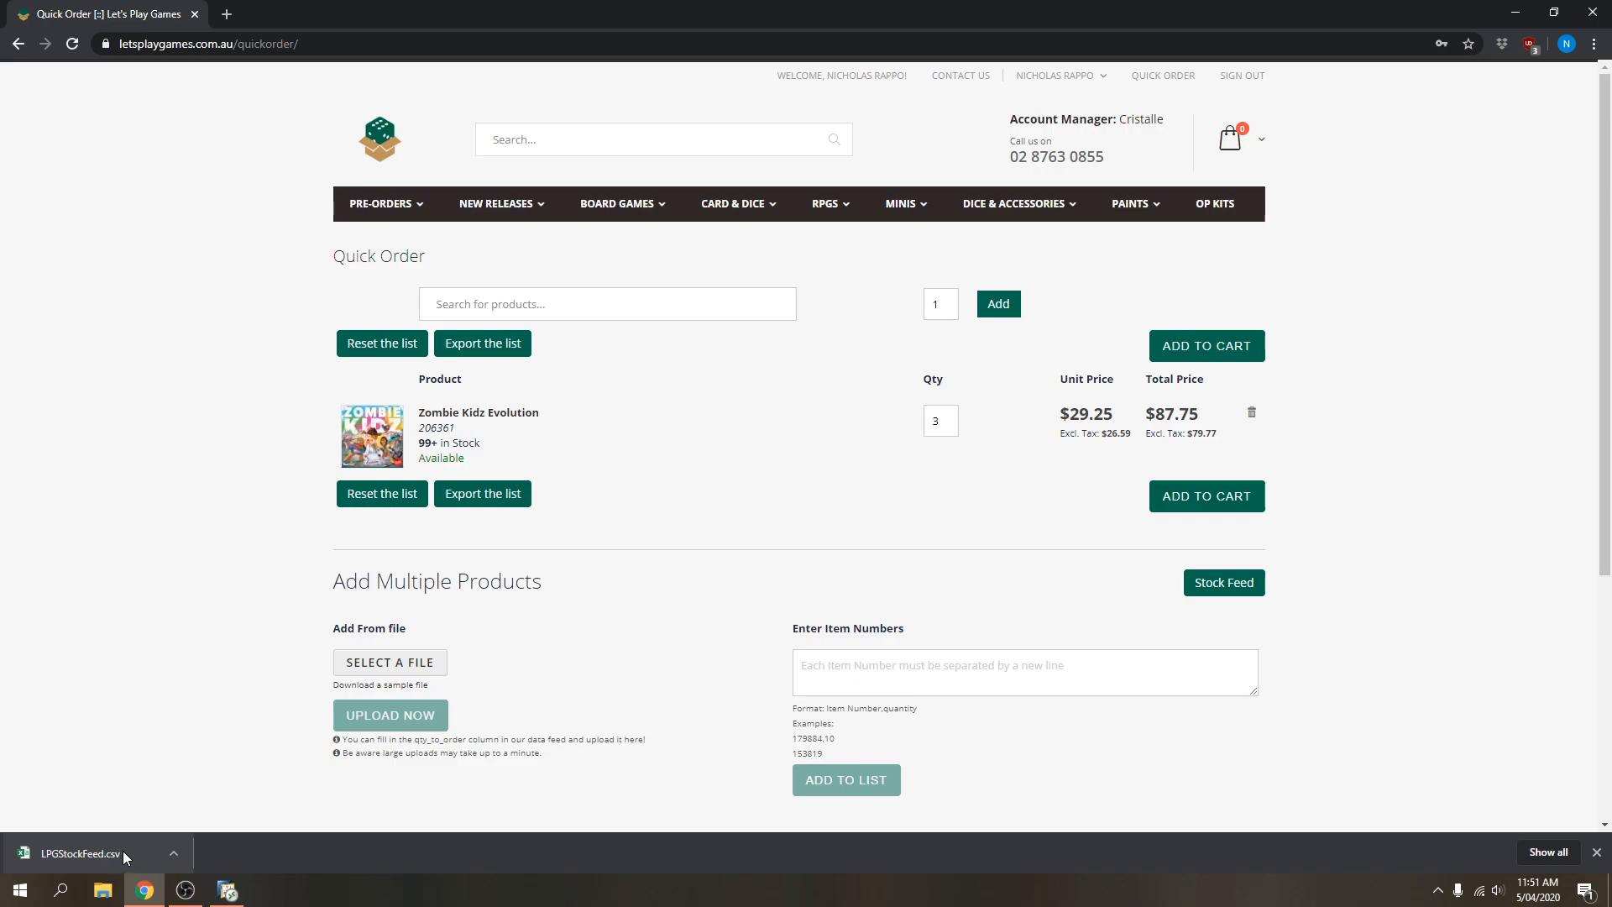
click(125, 849)
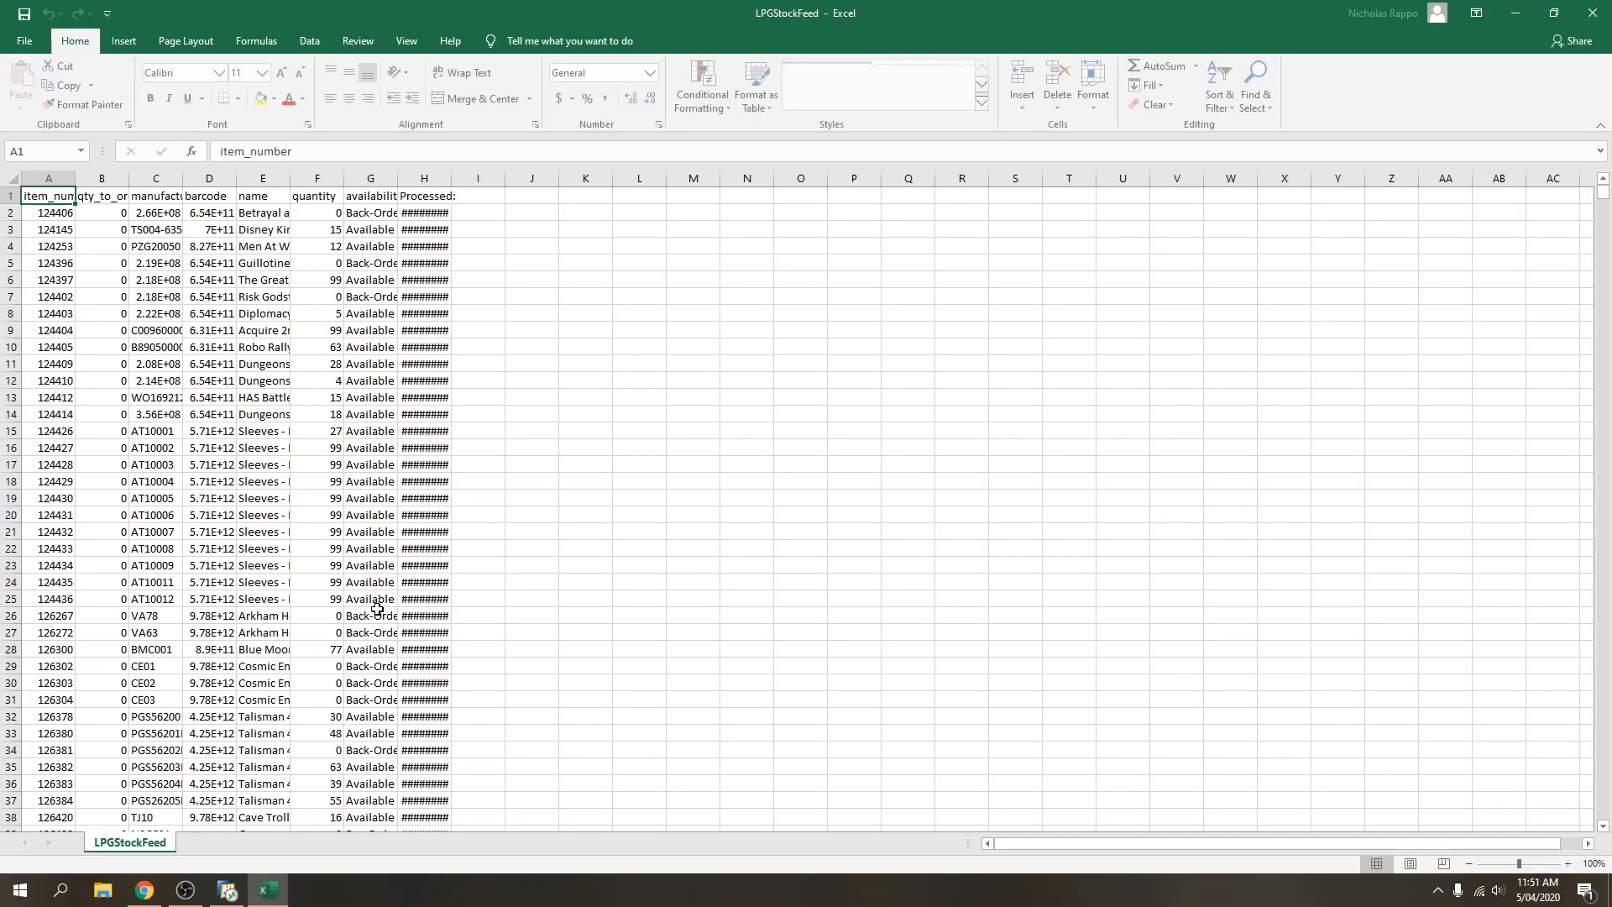
AutoFit columns A through H so headings, names, barcodes and dates show in full.
double_click(76, 178)
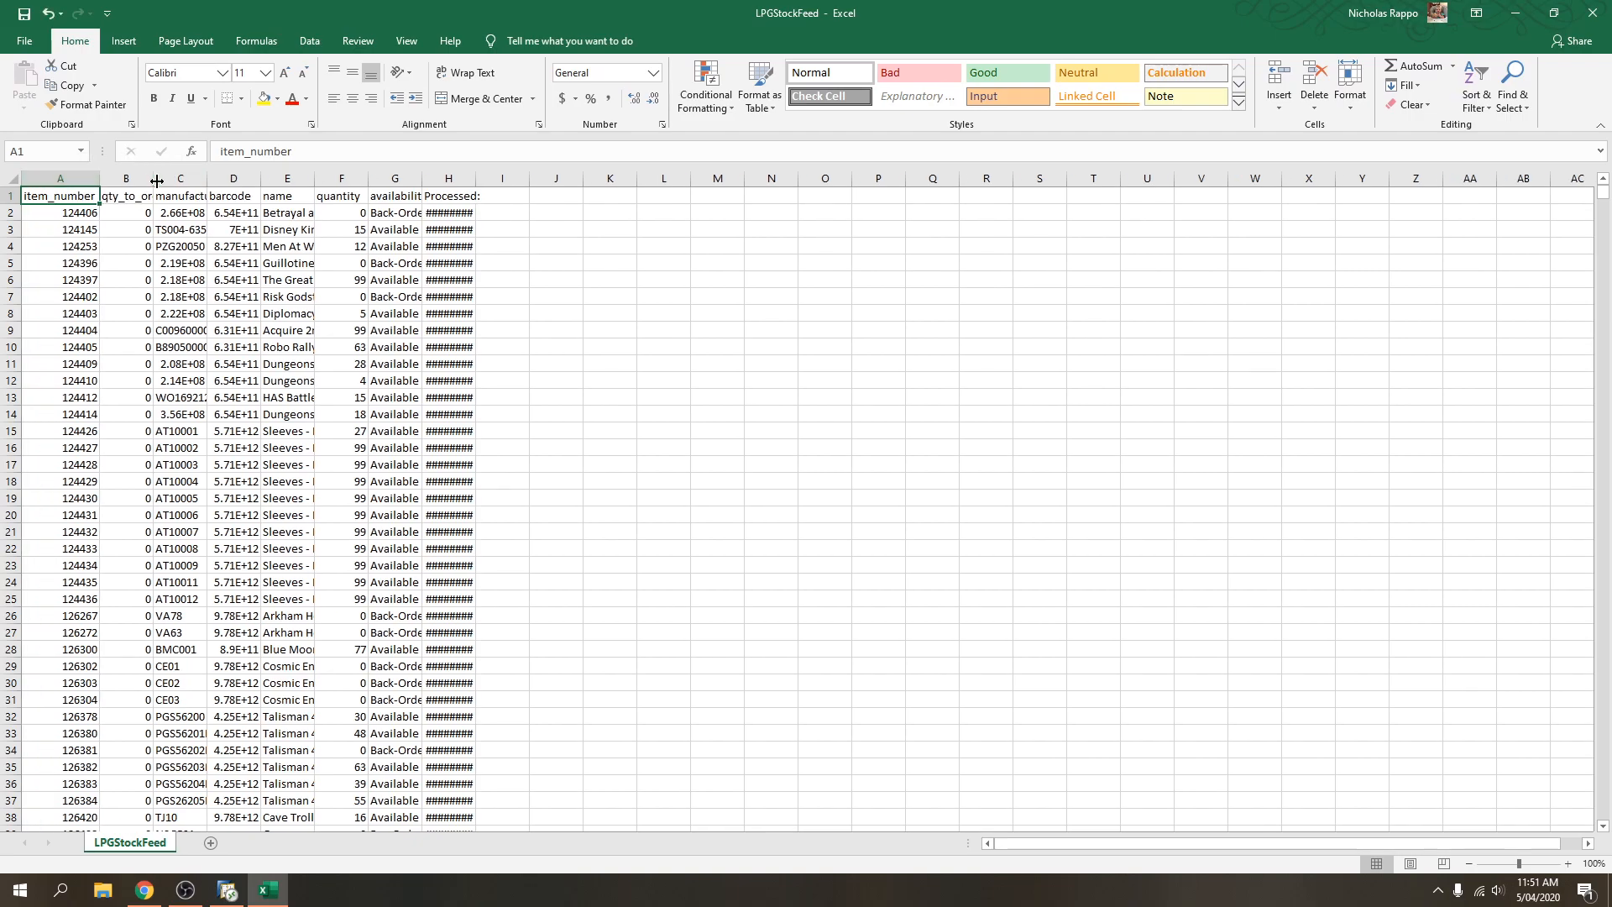
double_click(152, 178)
double_click(226, 178)
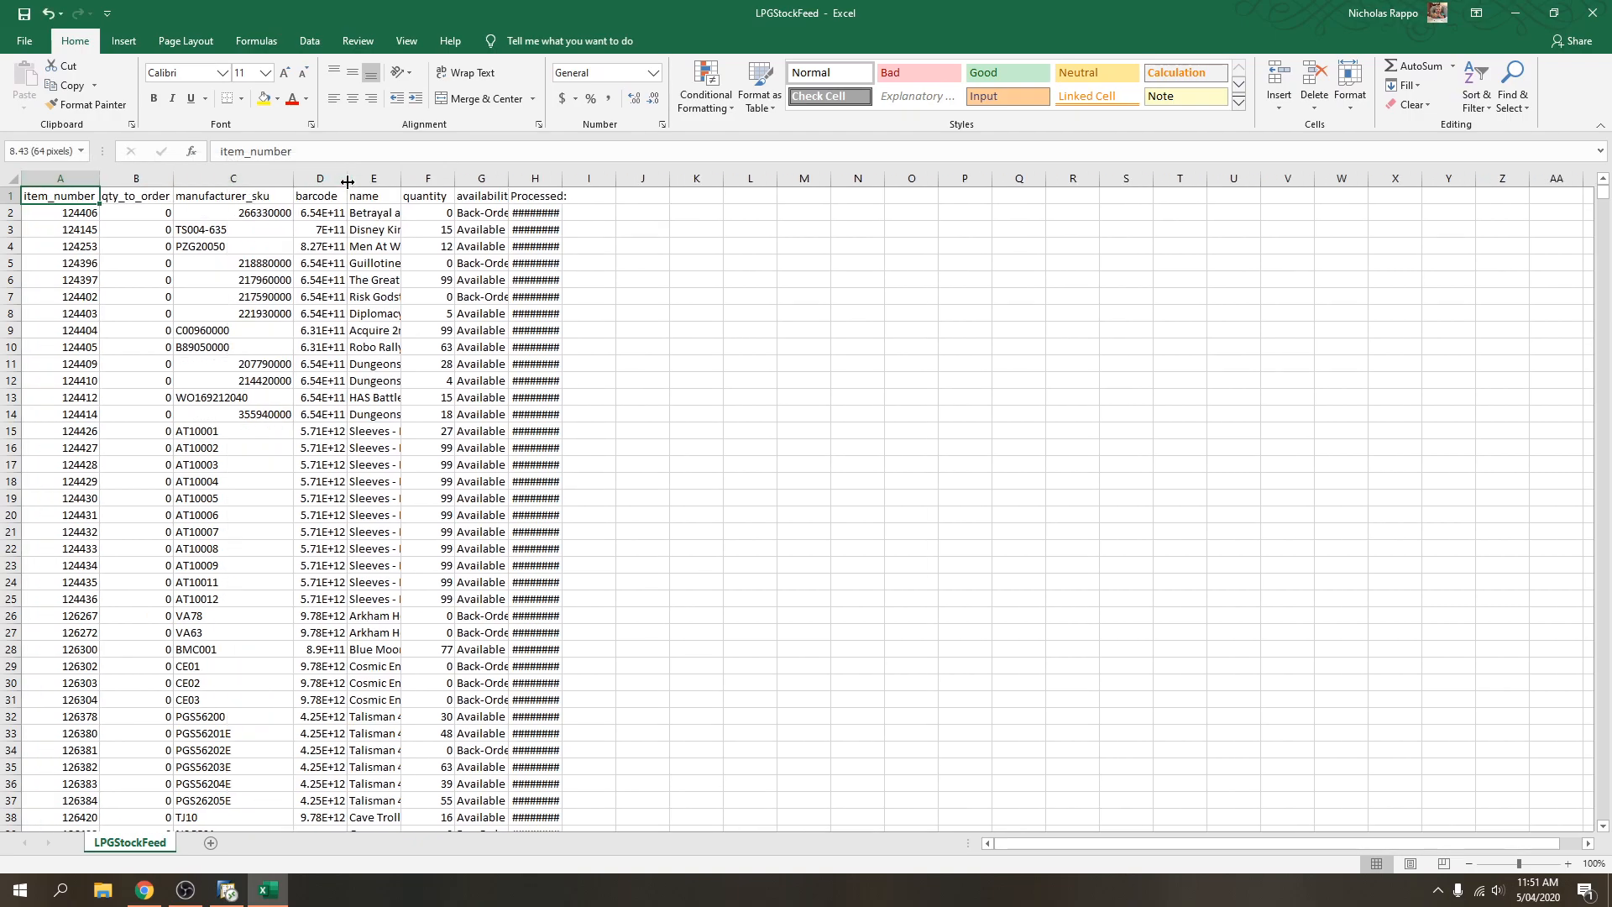
double_click(347, 178)
click(445, 178)
double_click(439, 178)
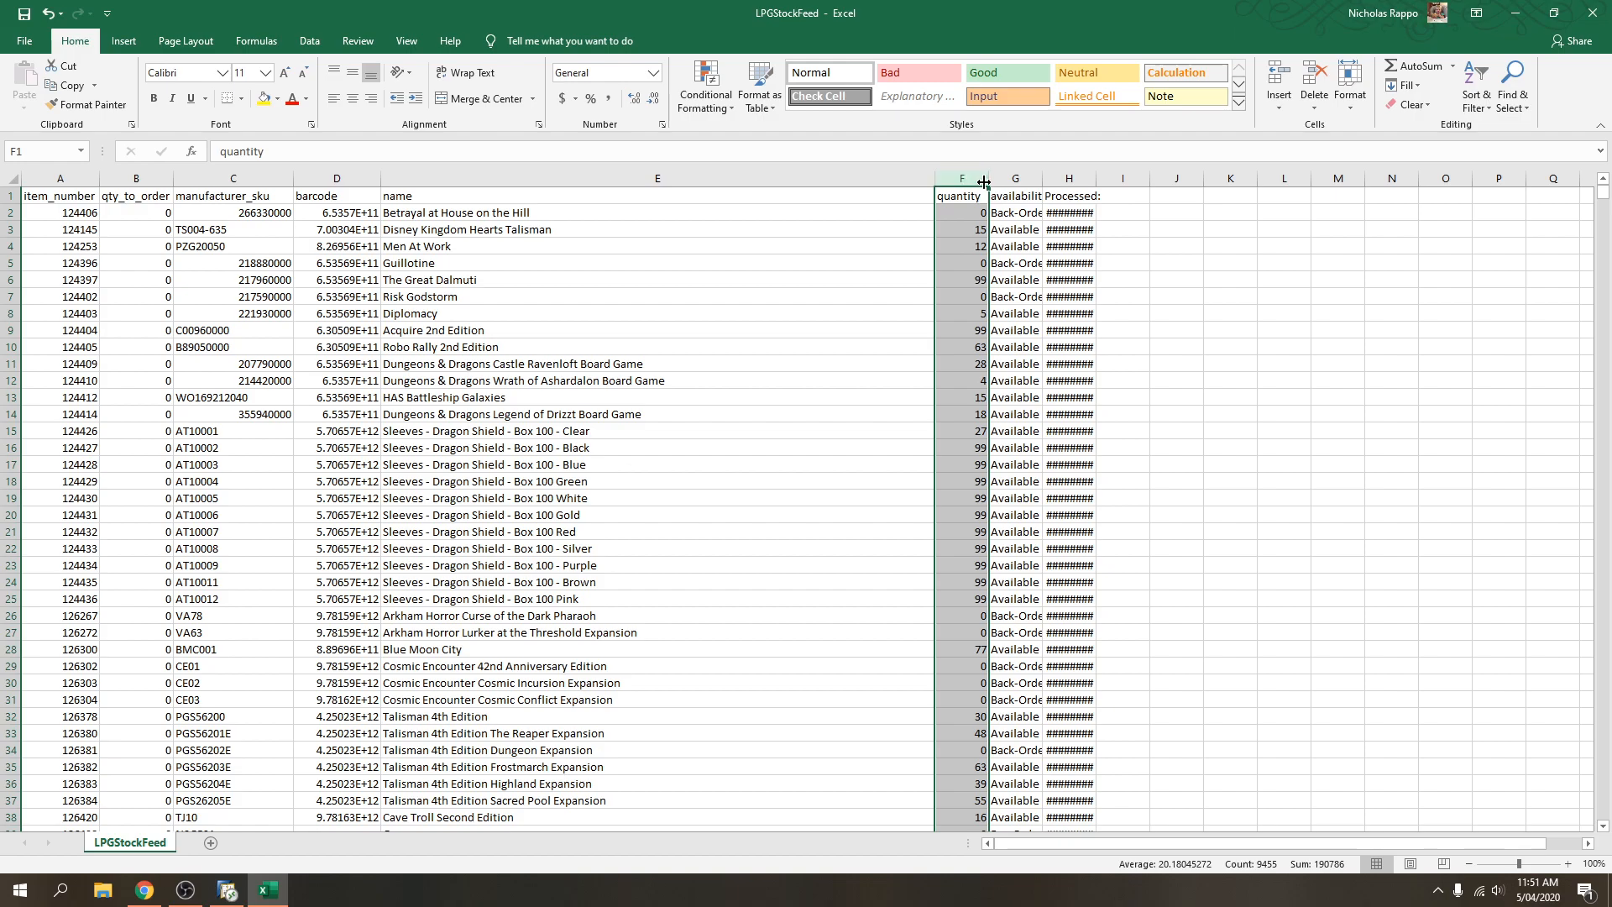
double_click(985, 178)
double_click(1043, 178)
double_click(1103, 178)
click(1216, 280)
Select the item_number, qty_to_order, sku, barcode, name and quantity columns to review the data.
click(62, 179)
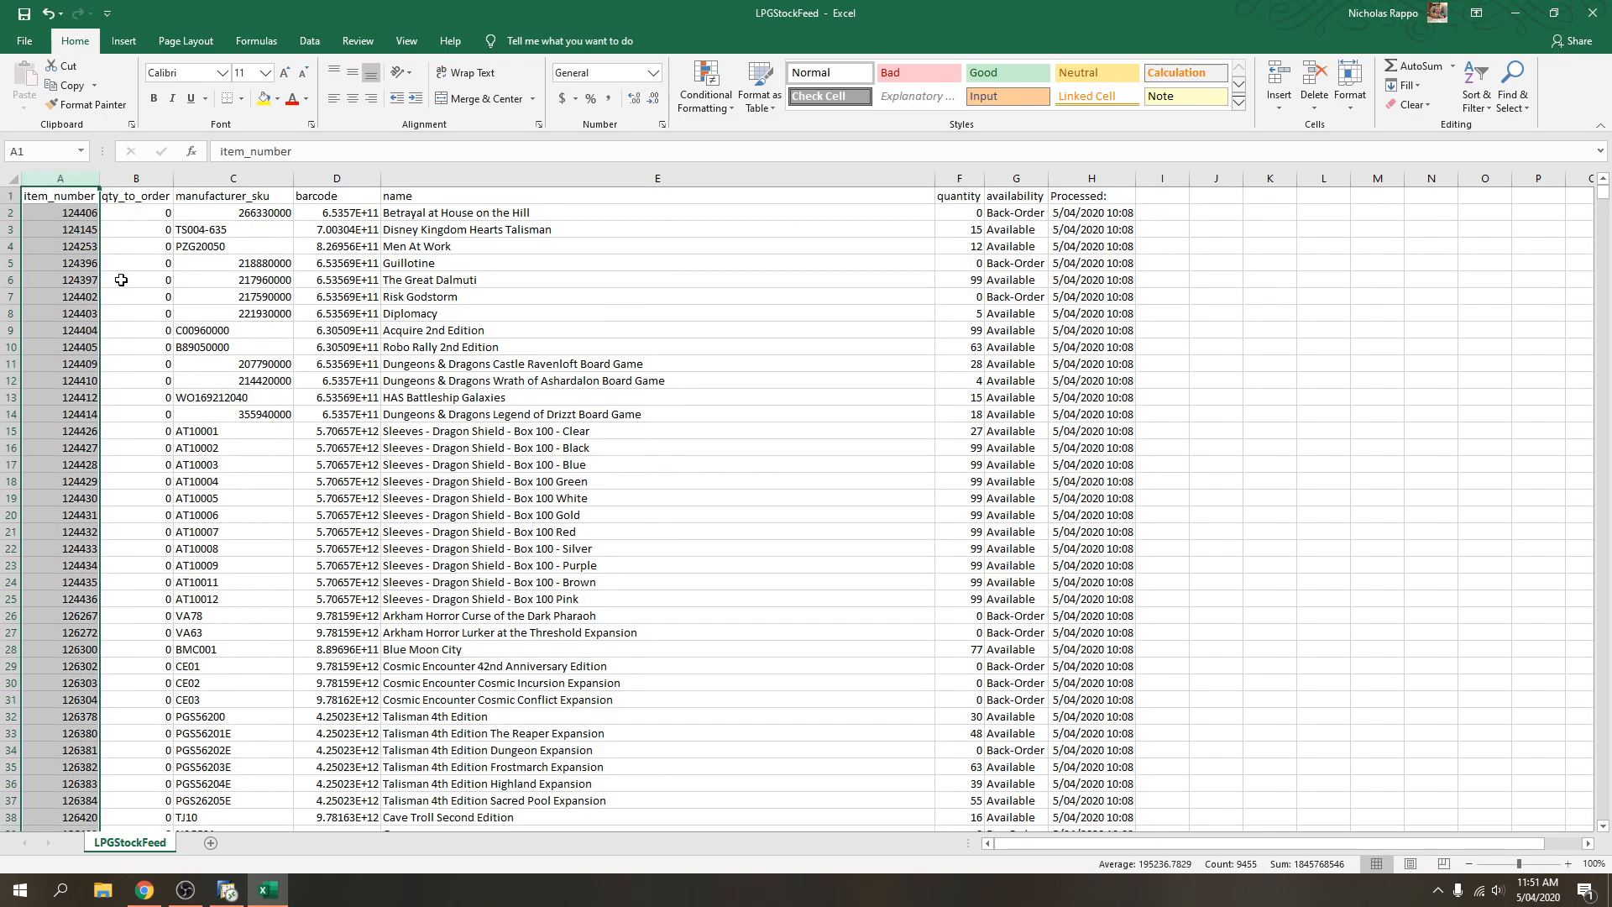
drag(72, 216, 67, 443)
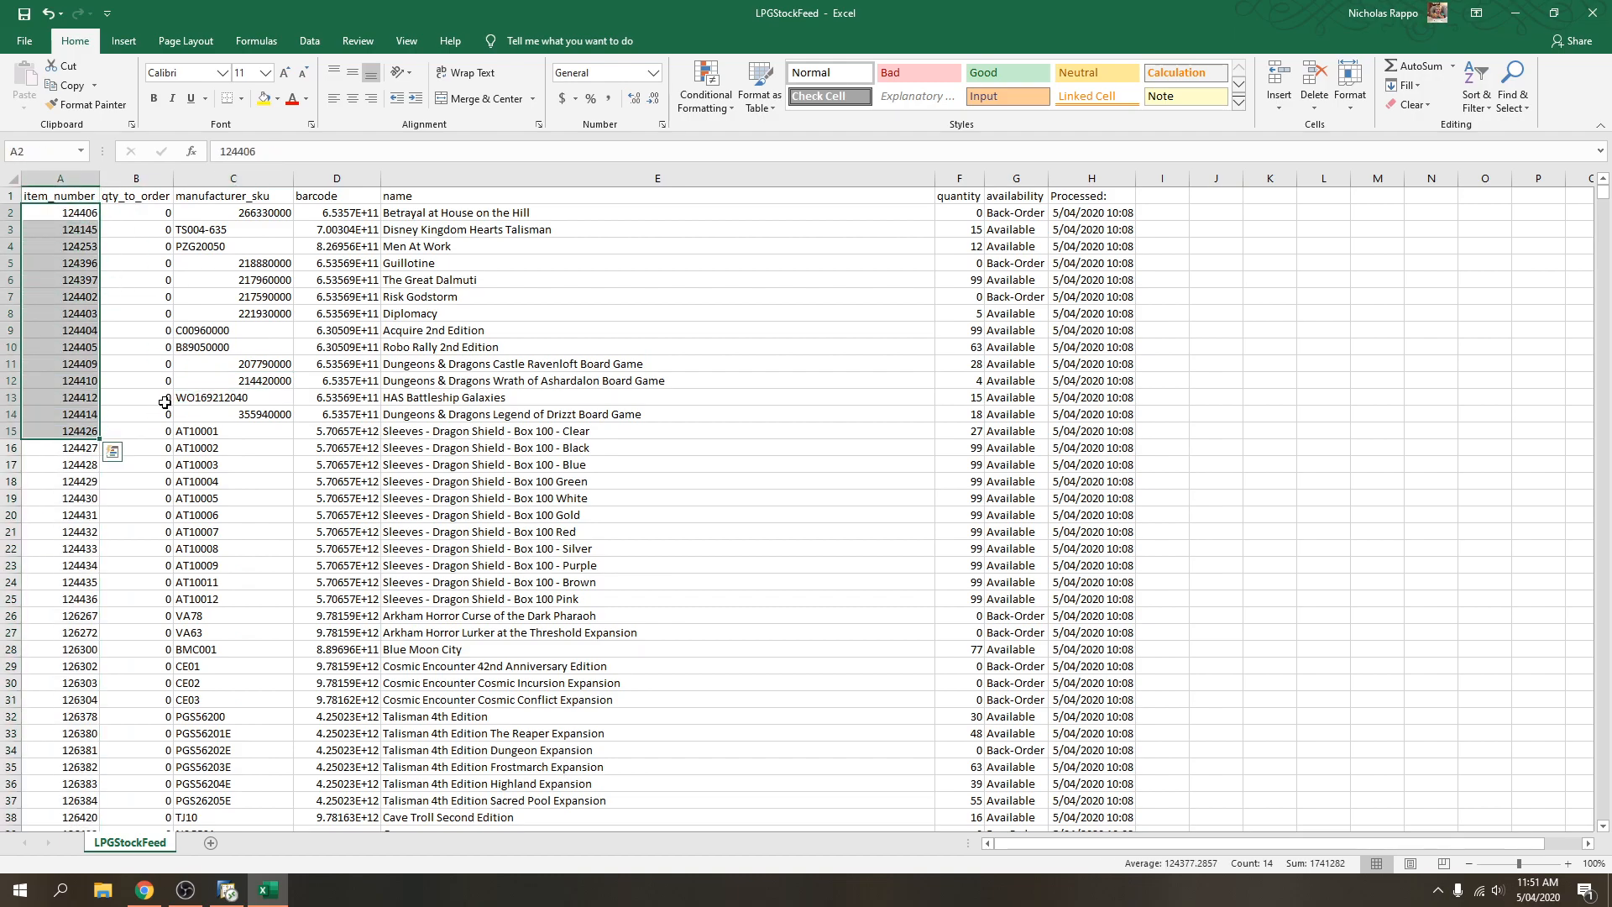
click(135, 179)
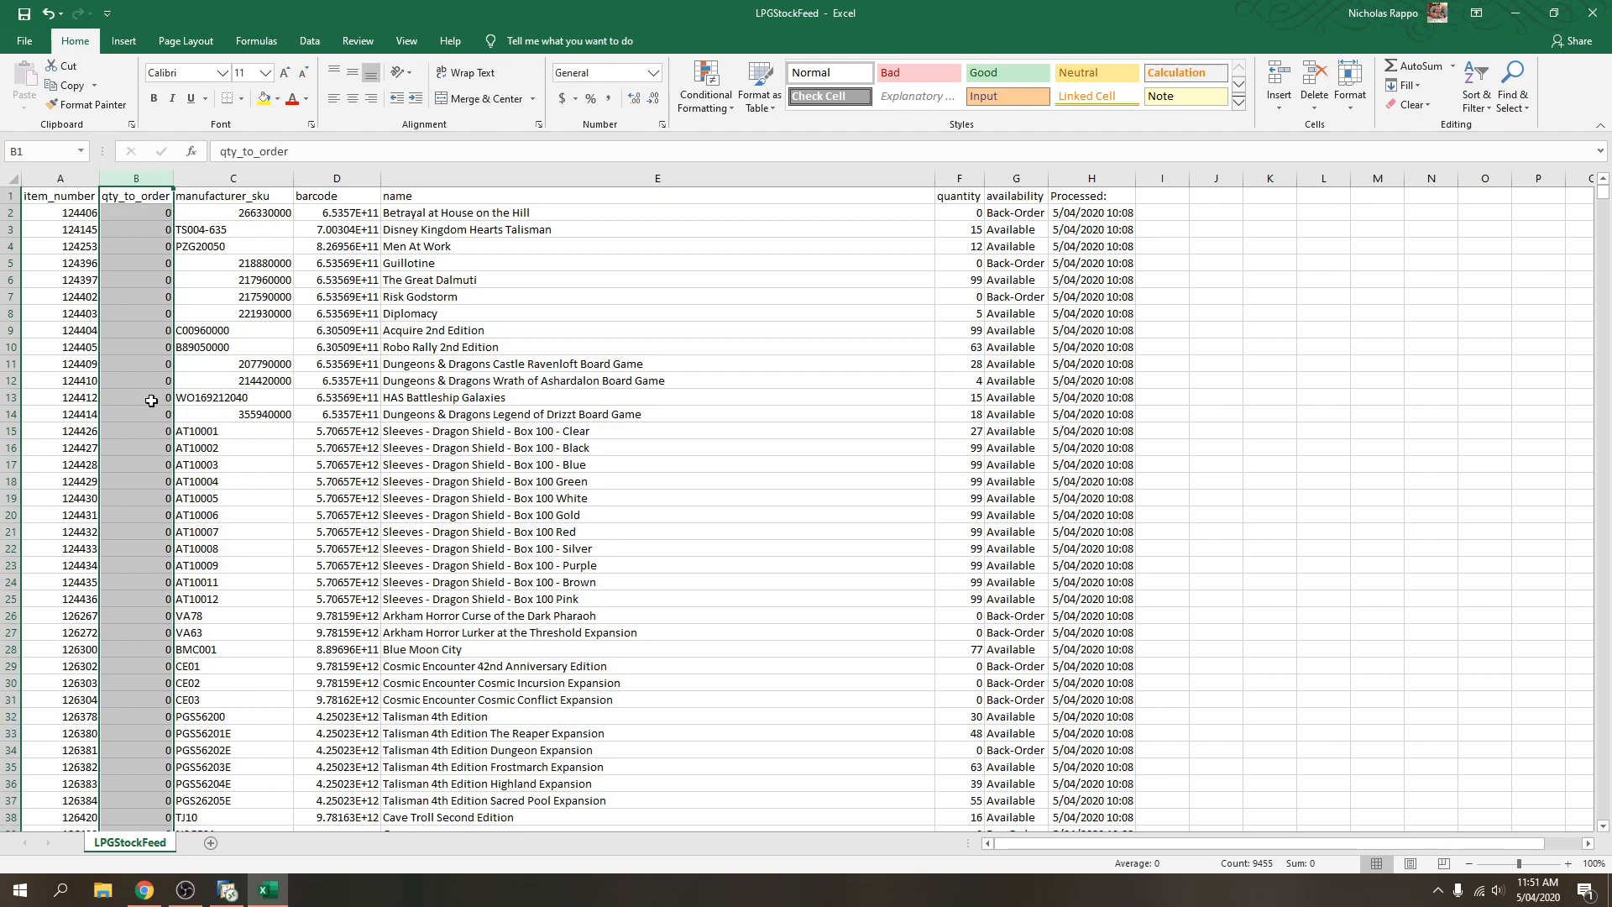
click(241, 192)
key(ctrl+space)
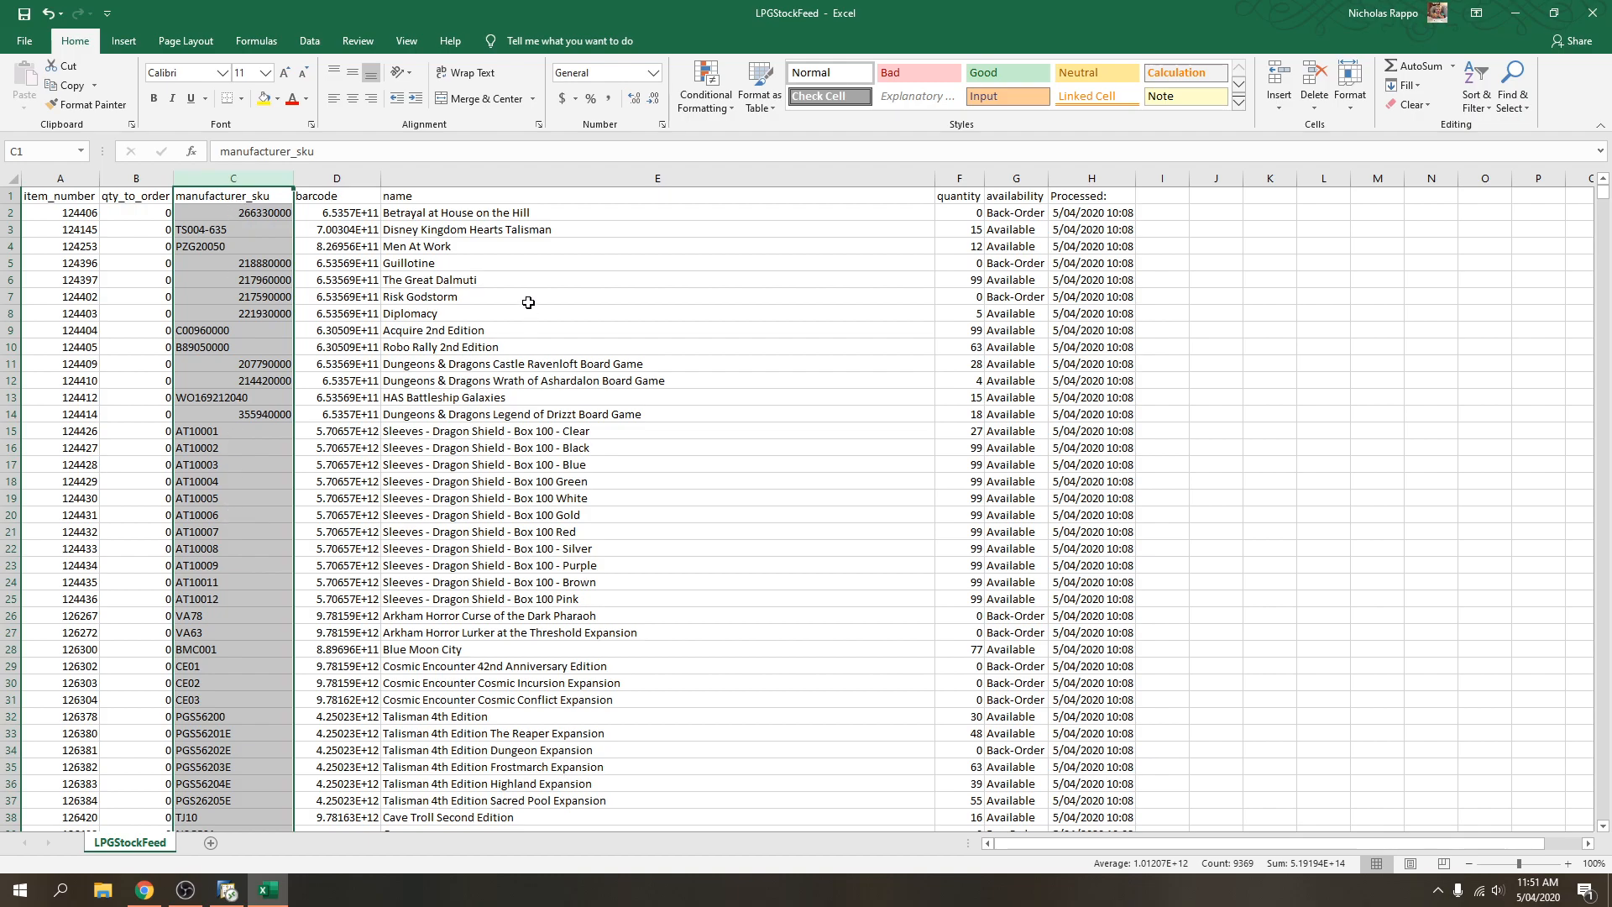
click(356, 177)
click(508, 179)
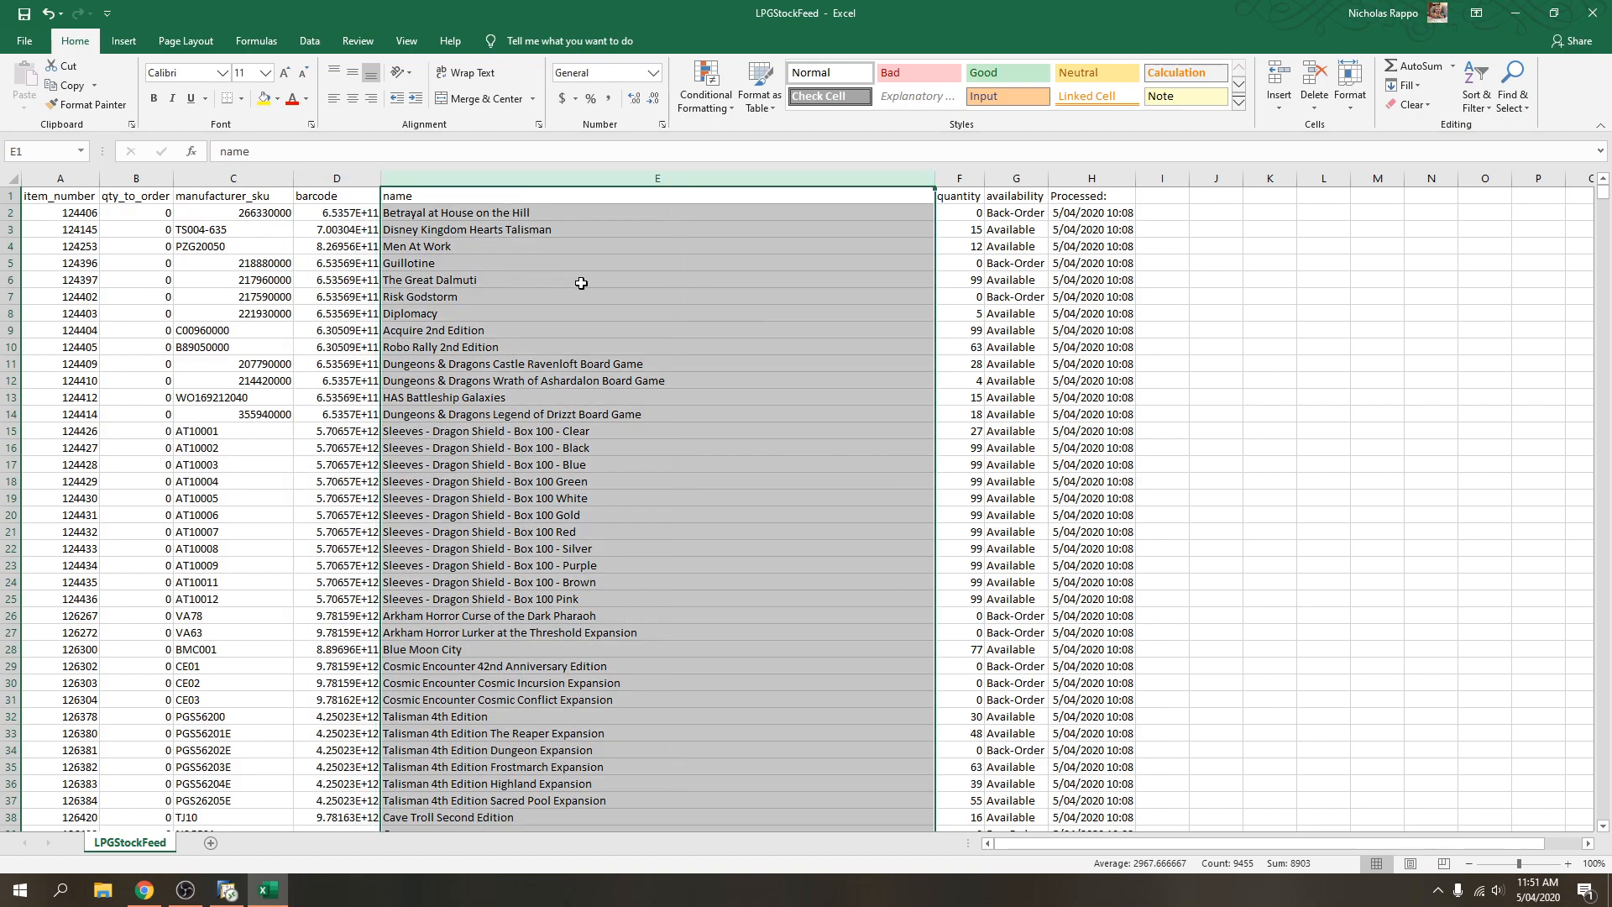
click(965, 177)
drag(964, 212, 964, 464)
drag(487, 225, 956, 231)
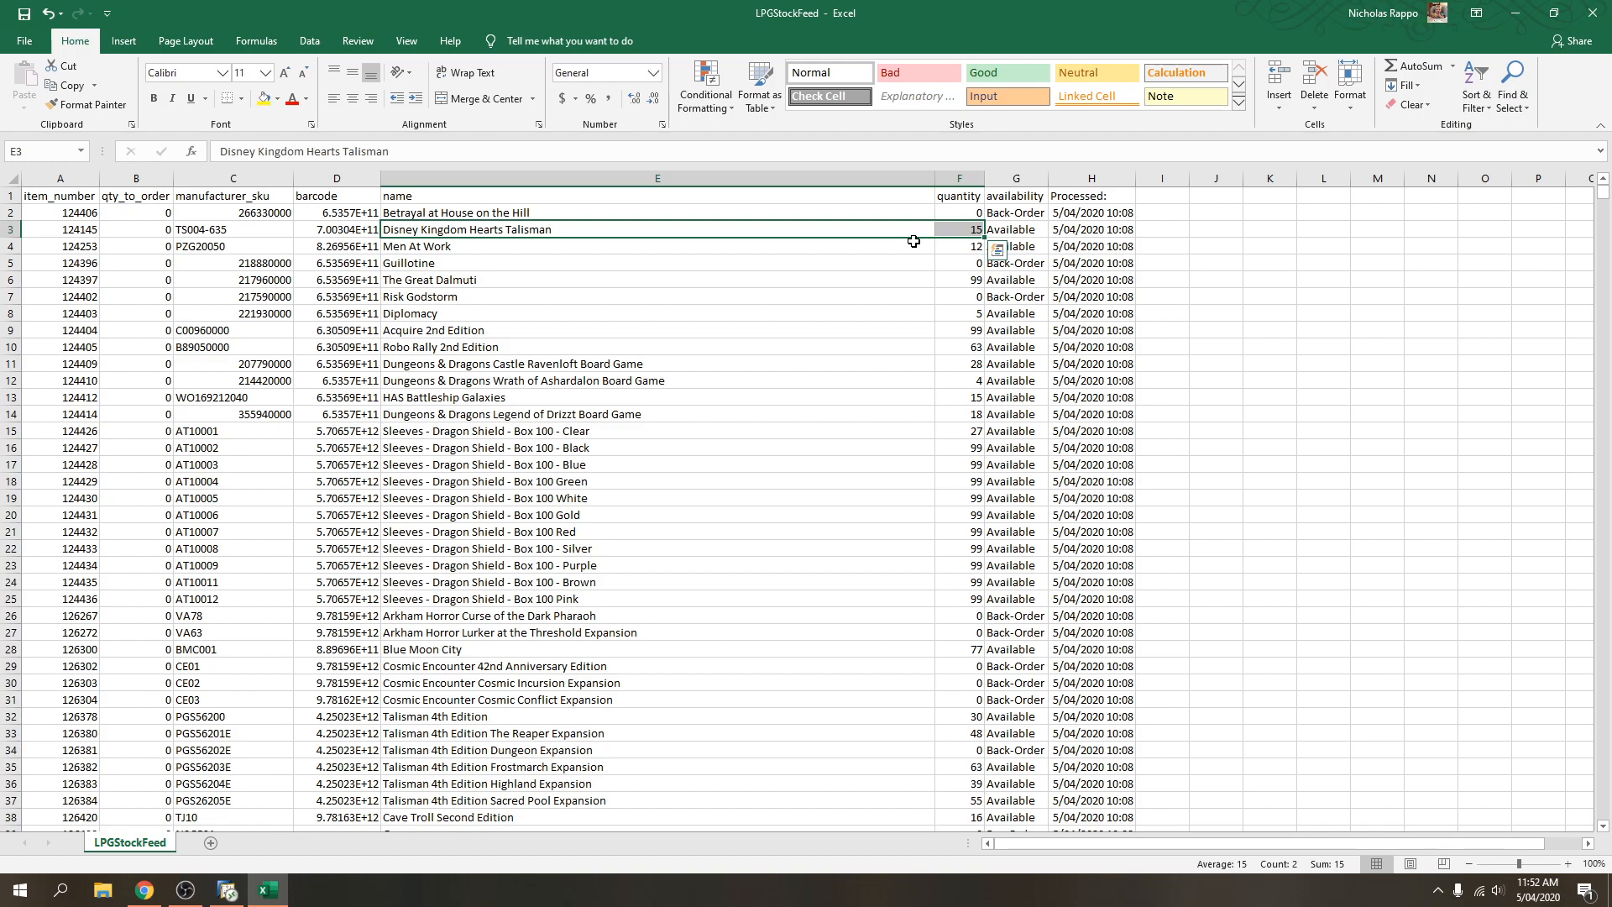
Select row 3's name, quantity and processed-date cells to review them.
click(959, 178)
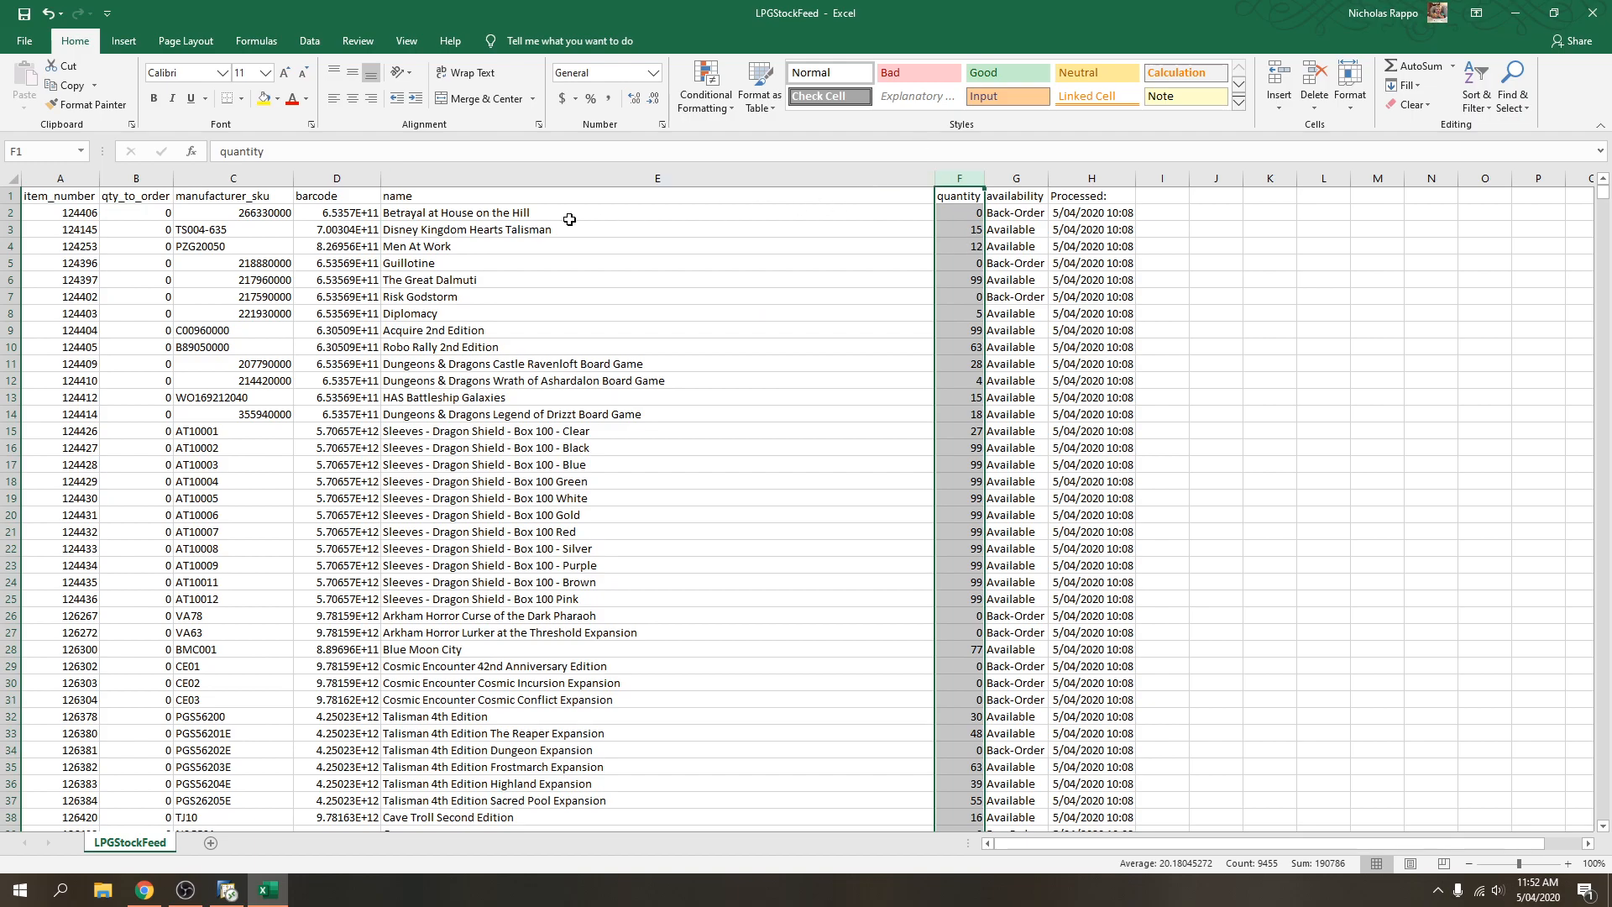
click(543, 220)
drag(541, 226, 1127, 232)
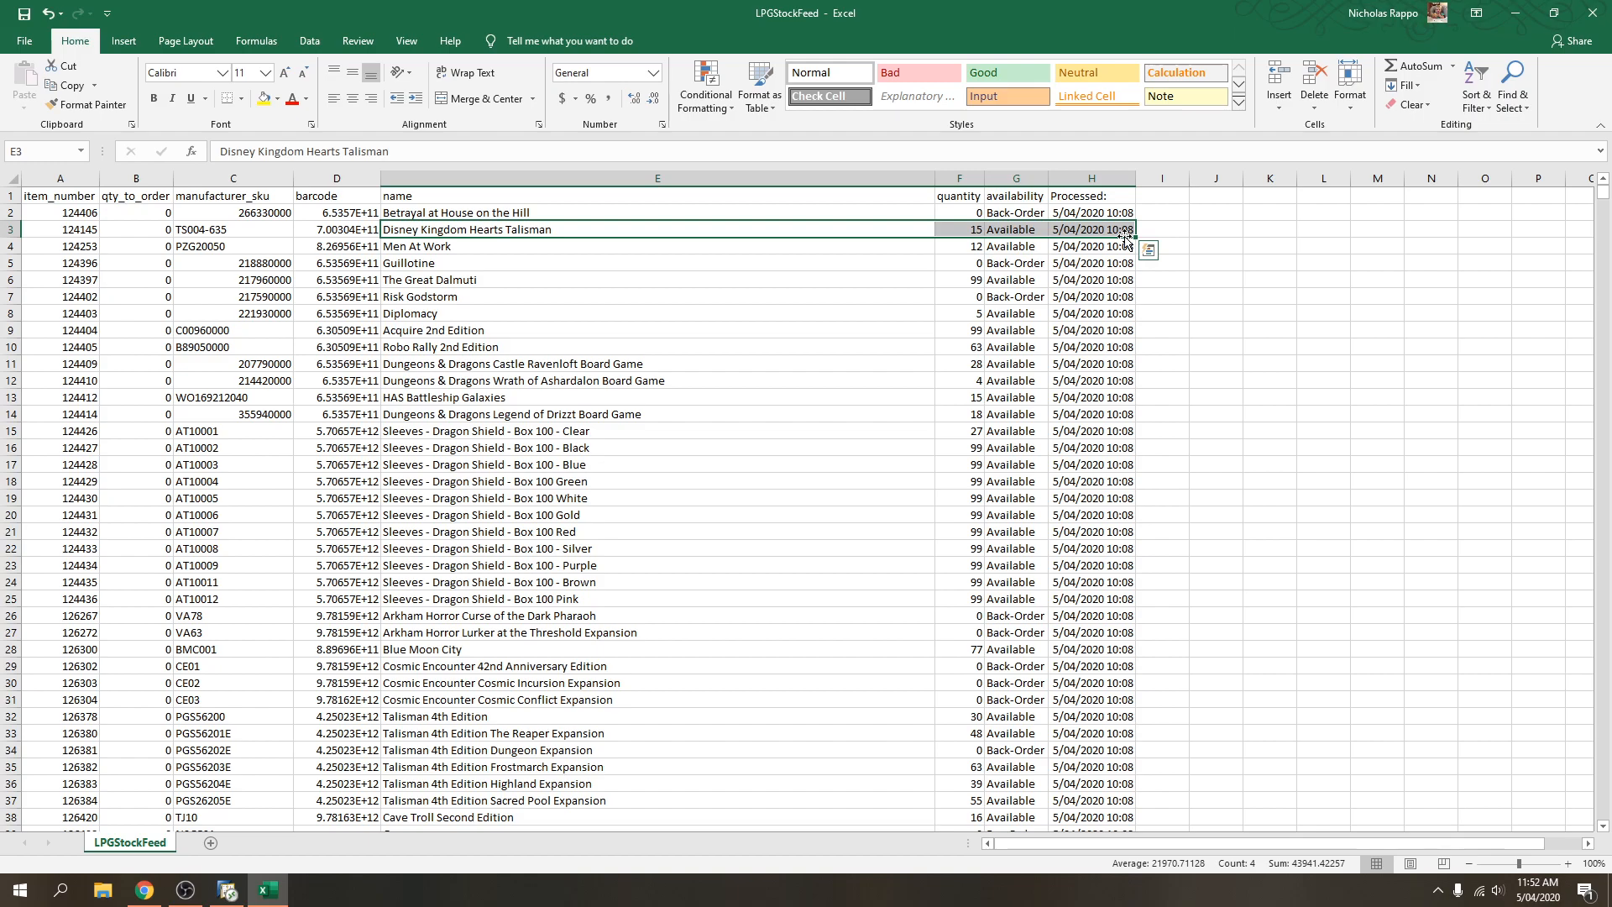
click(1069, 226)
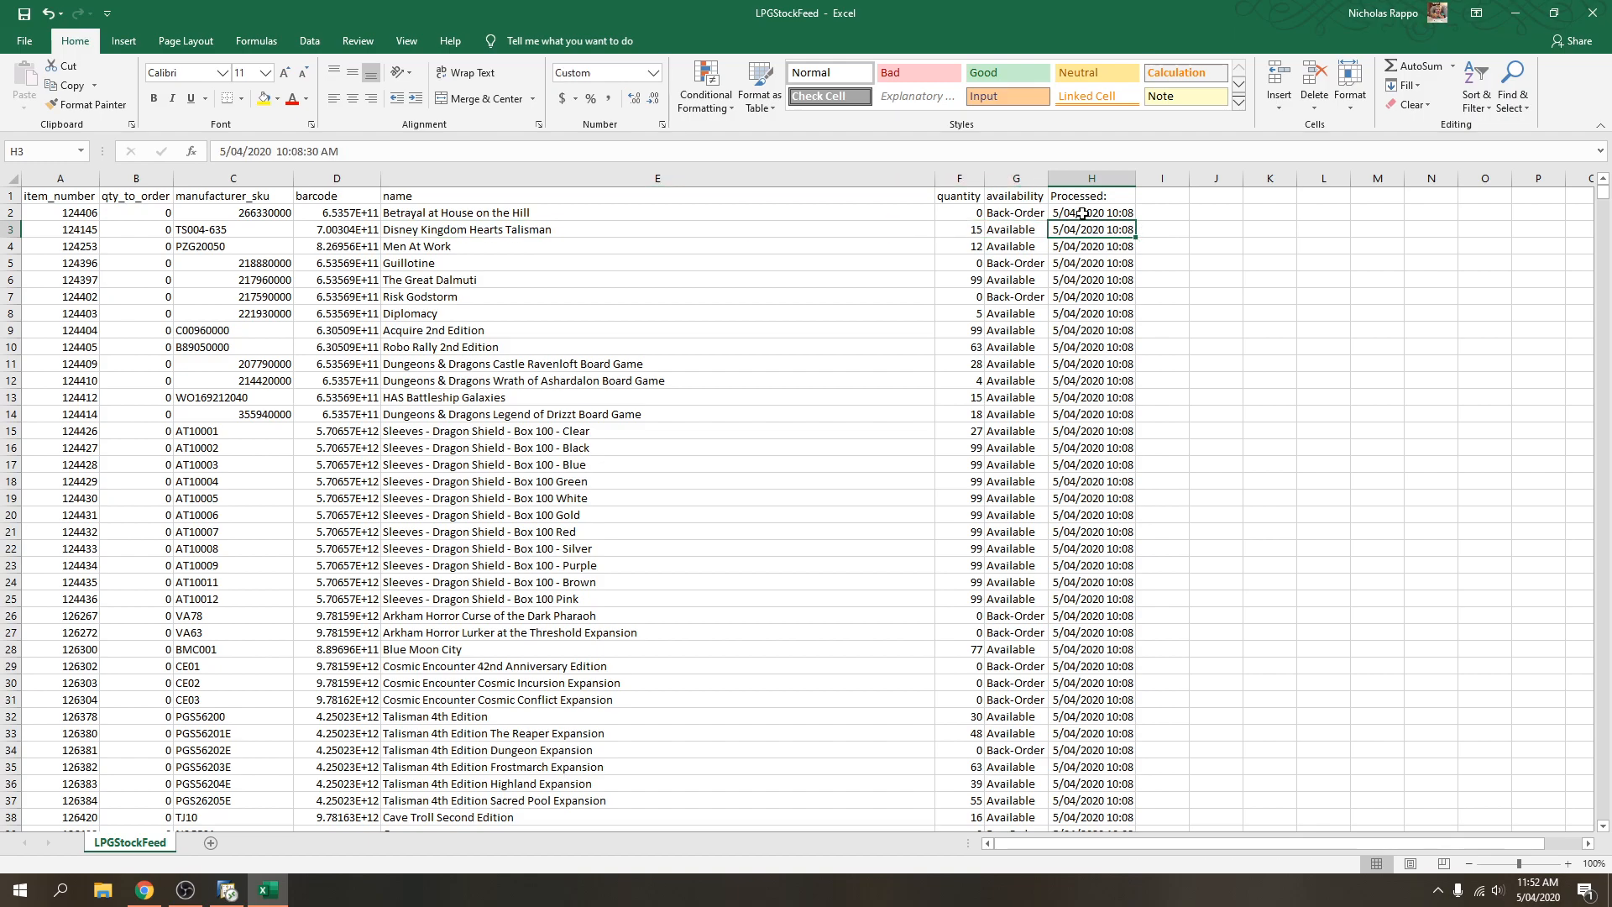
click(663, 224)
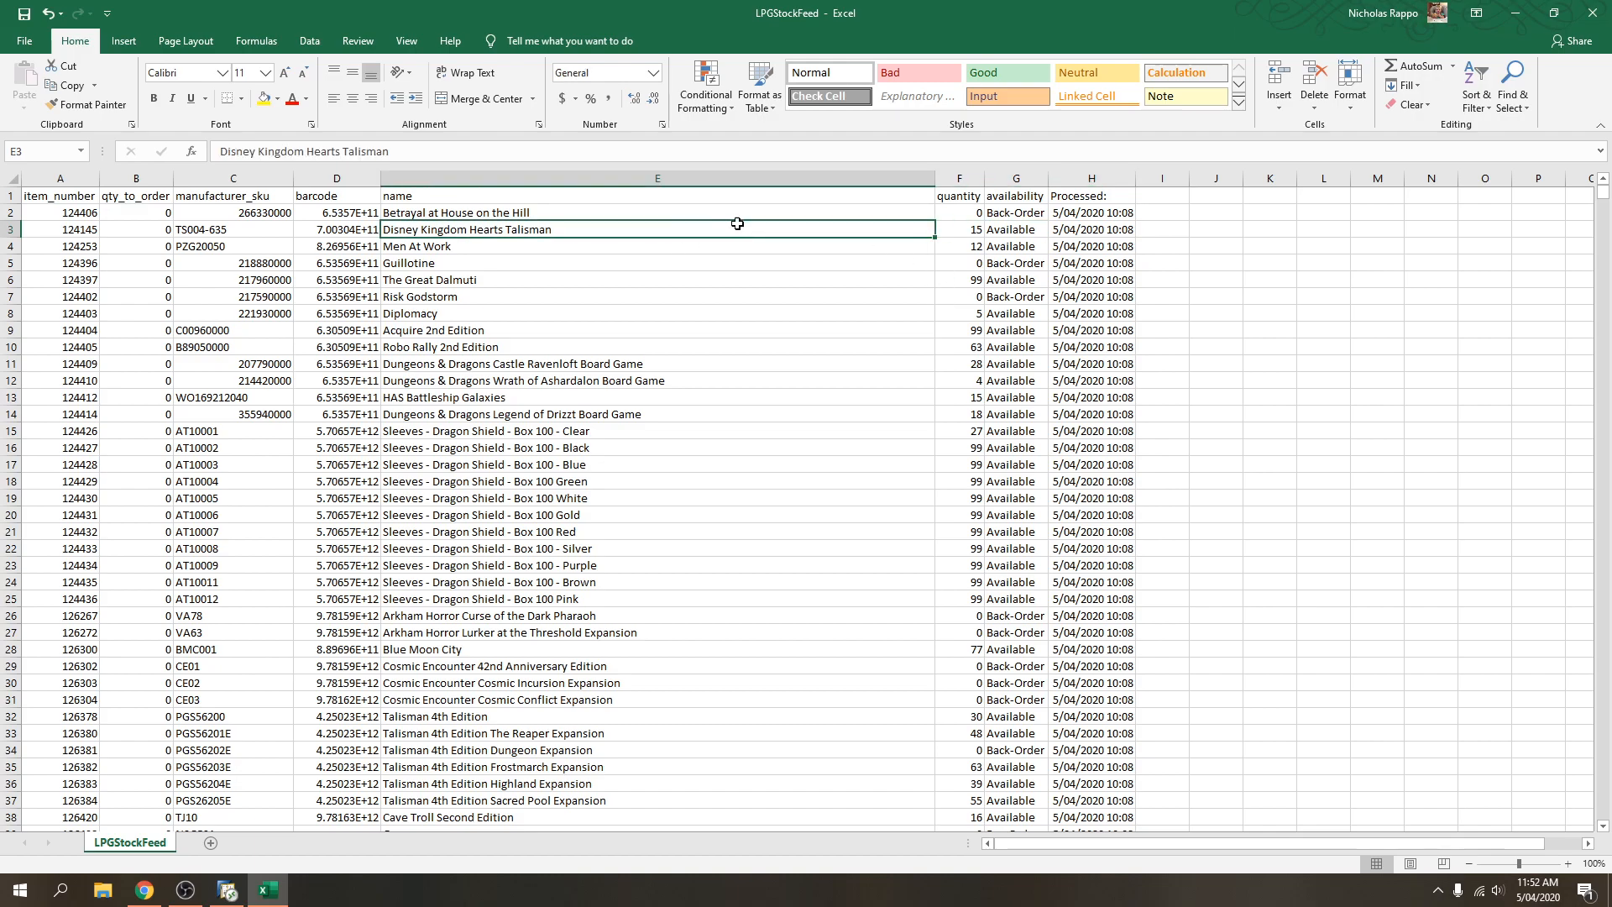
click(954, 233)
click(1071, 232)
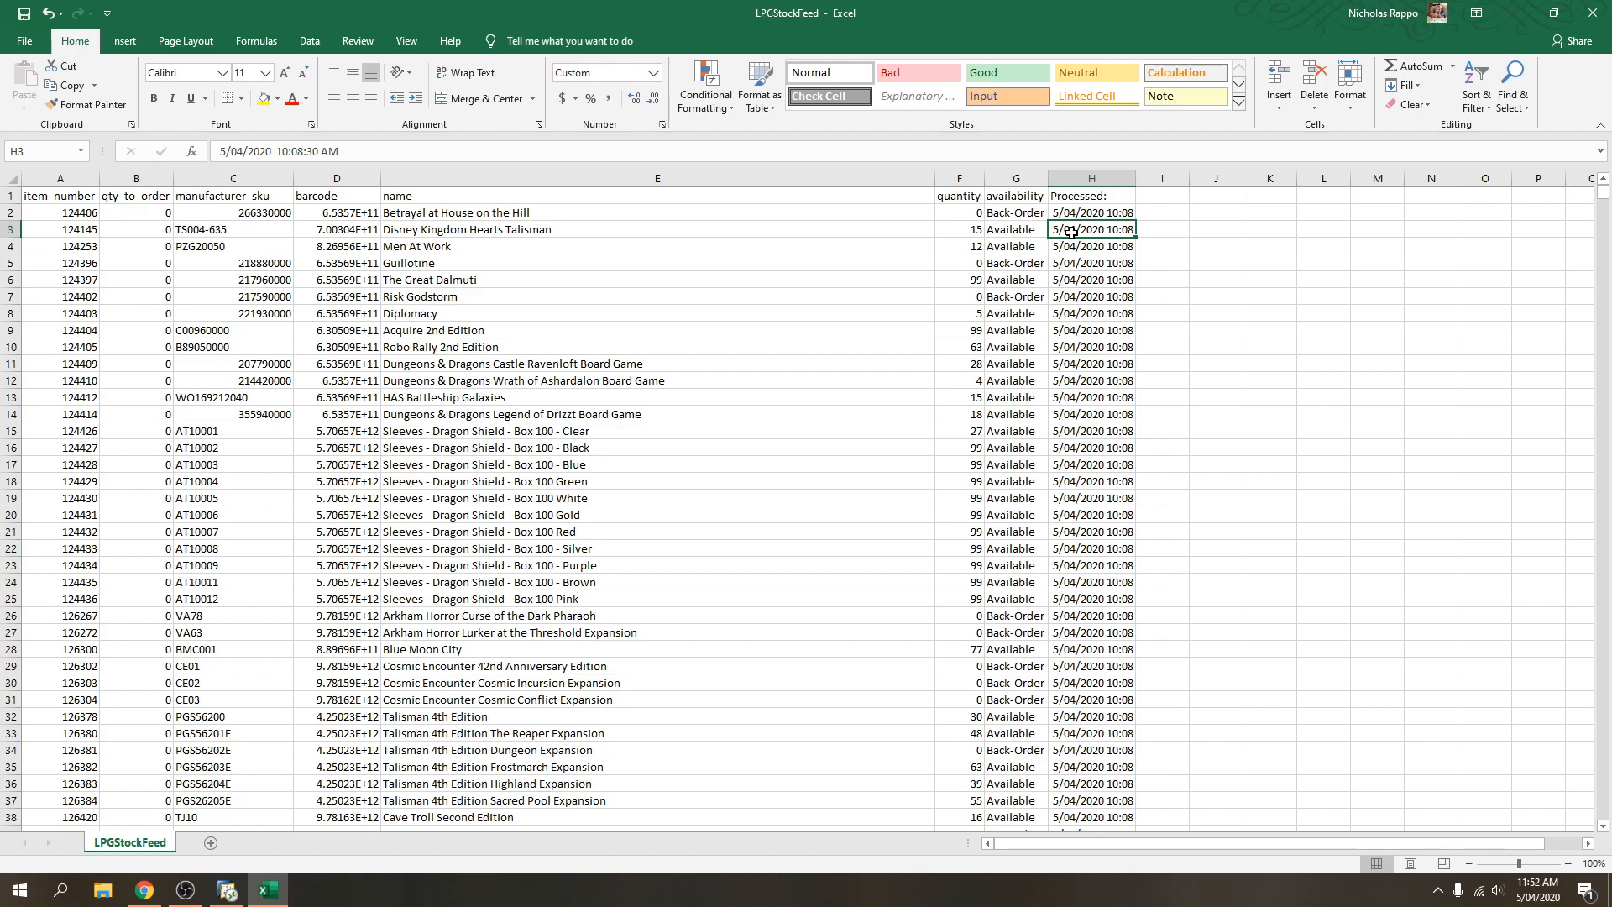
drag(870, 225, 1083, 229)
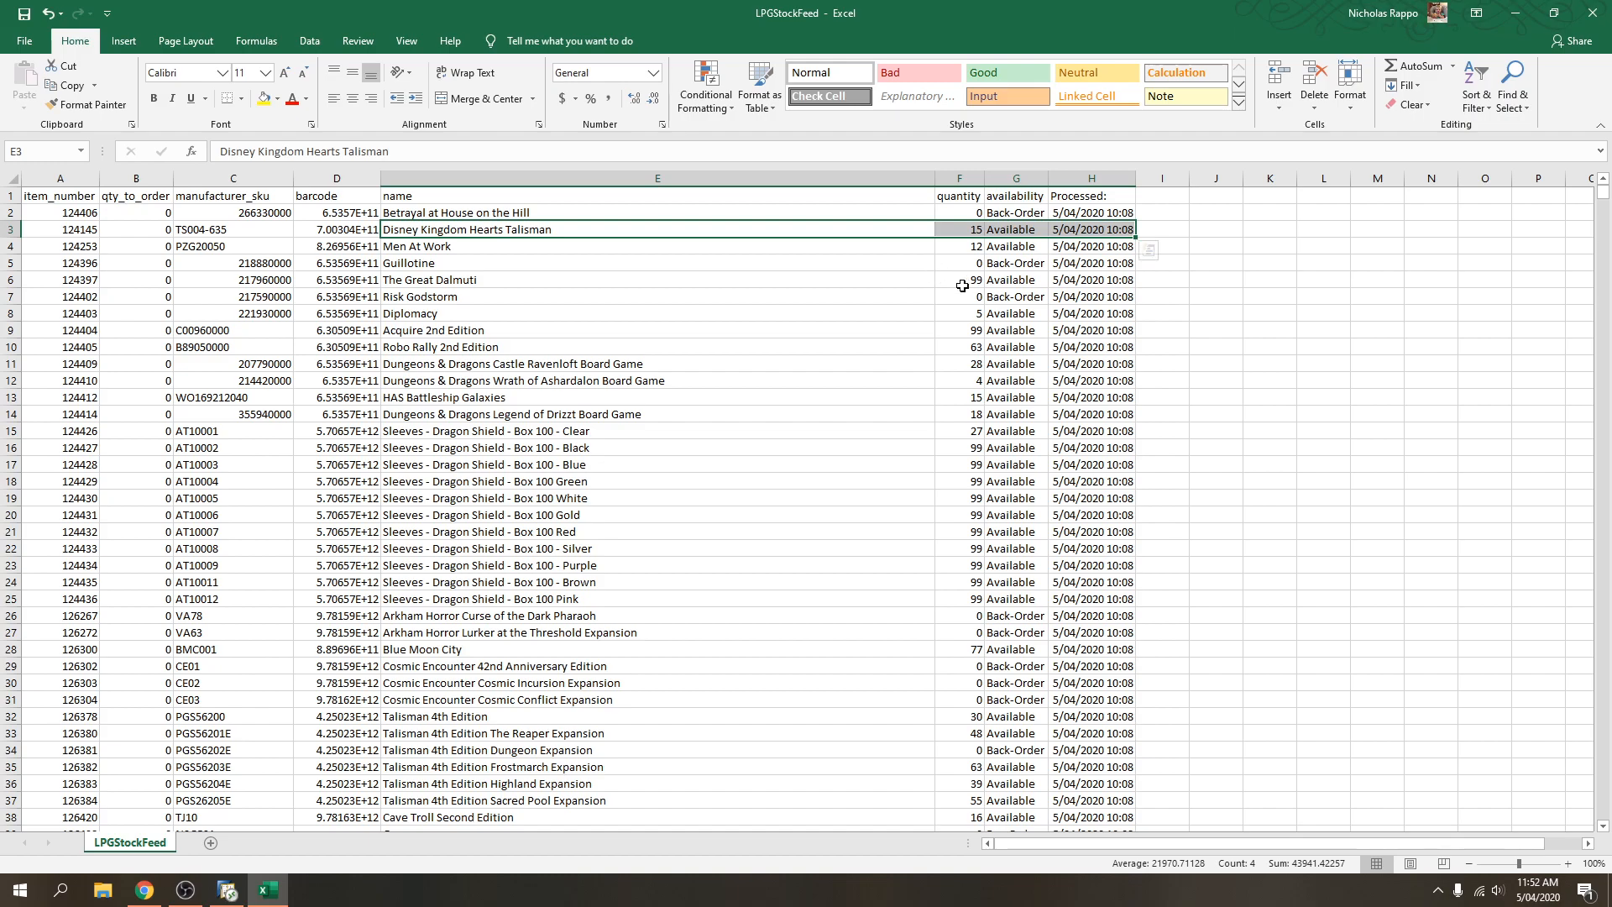
click(1080, 227)
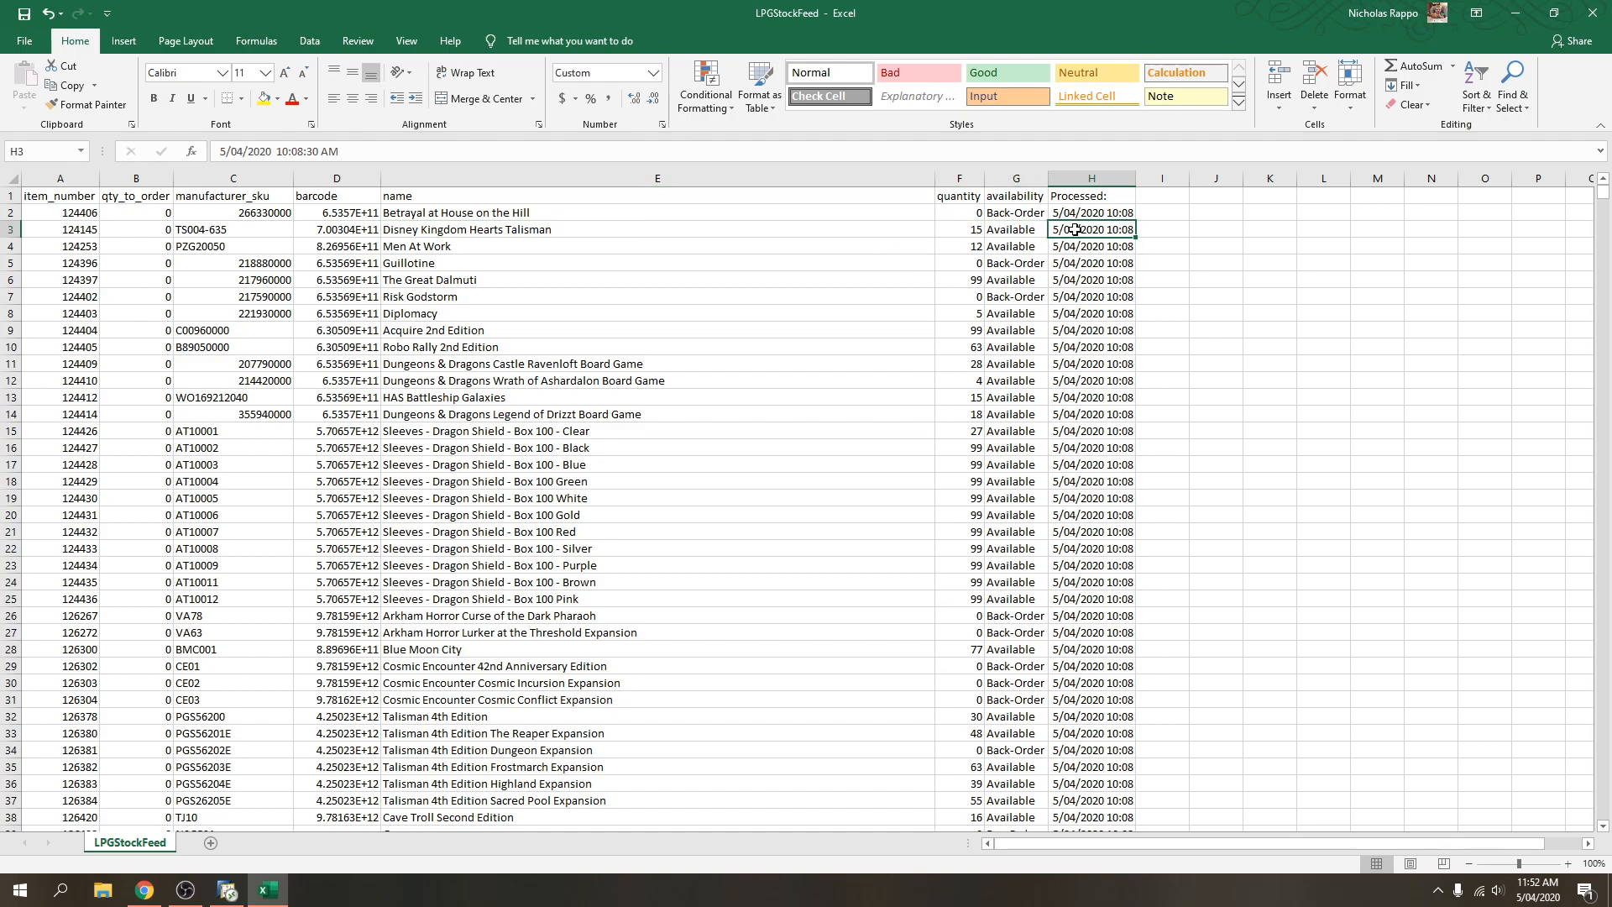
drag(909, 232, 1078, 233)
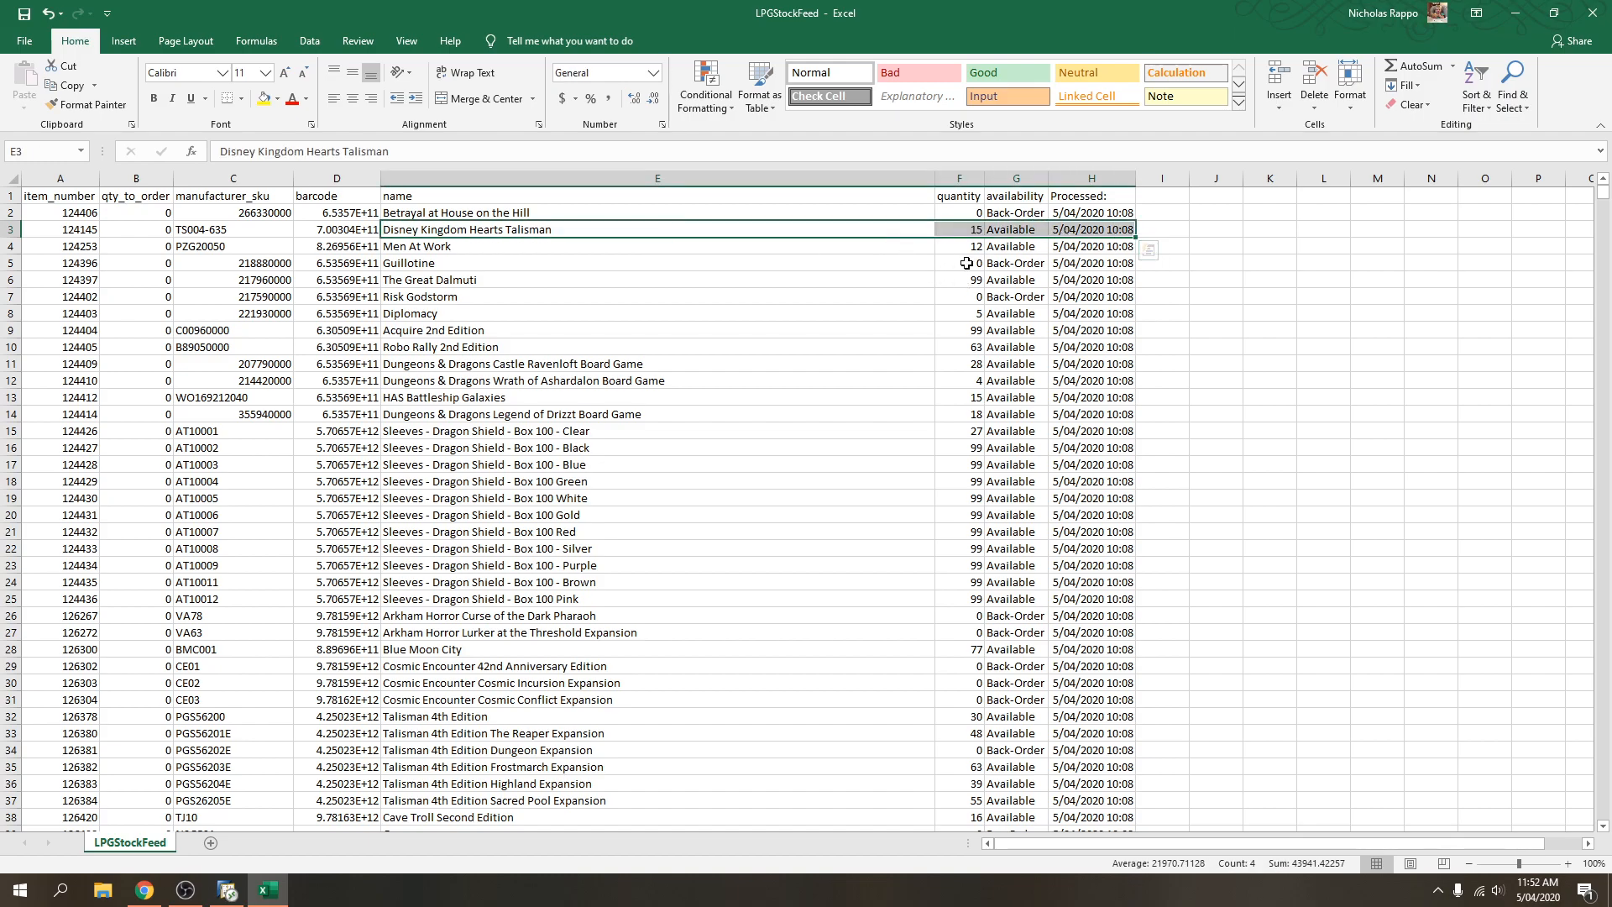
Inspect the quantity, availability and Processed date columns and their values.
click(960, 179)
click(1016, 179)
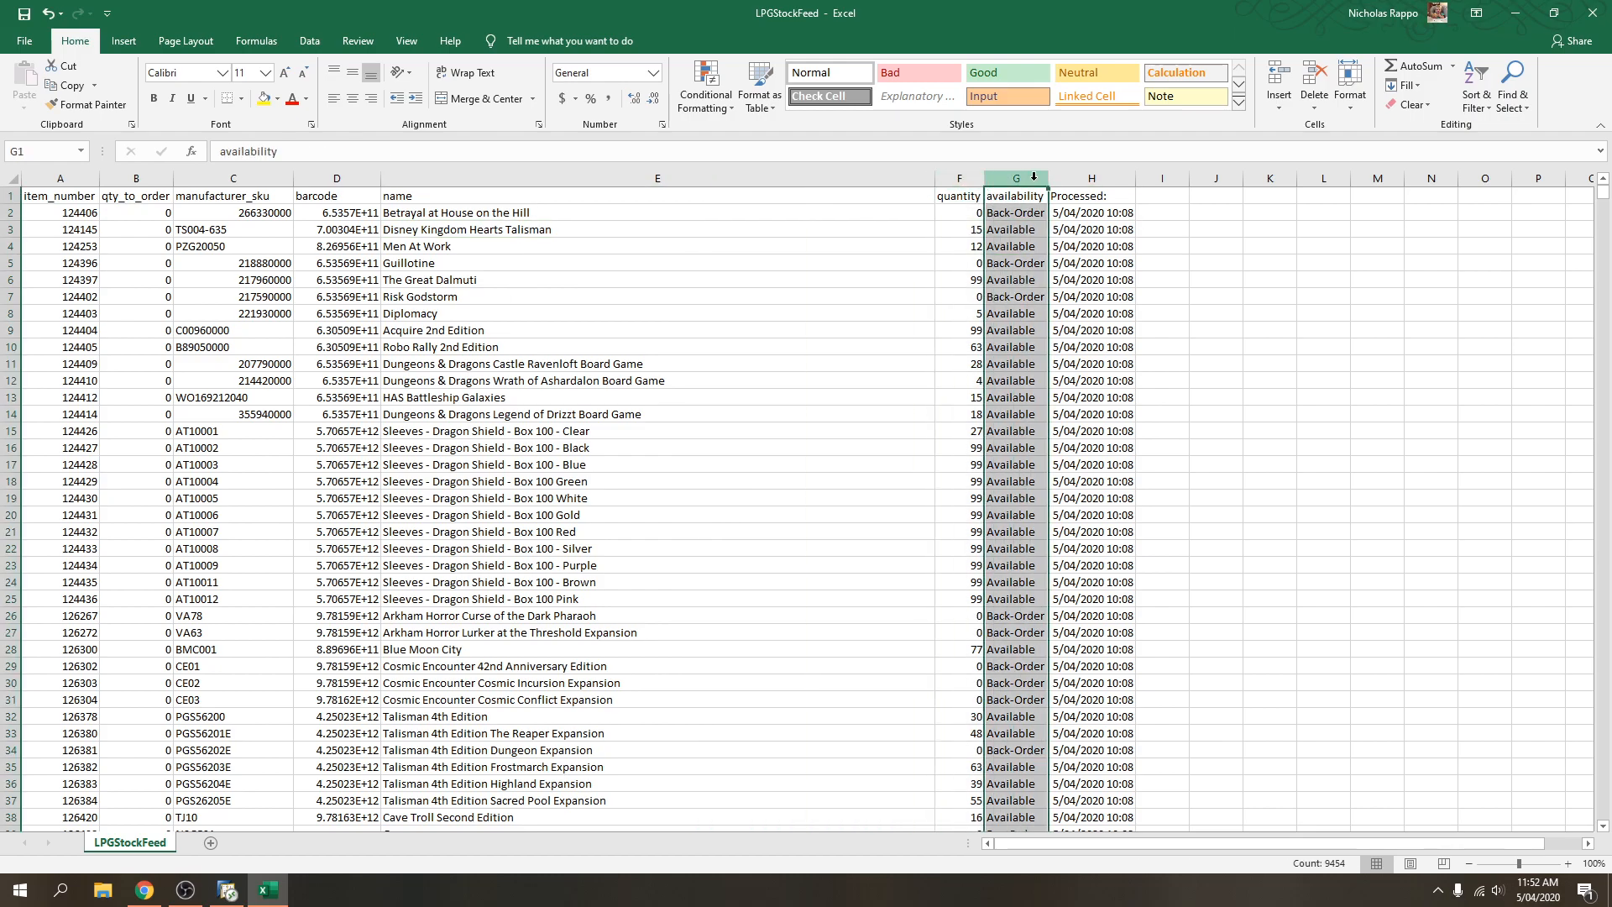
drag(1007, 214, 1013, 345)
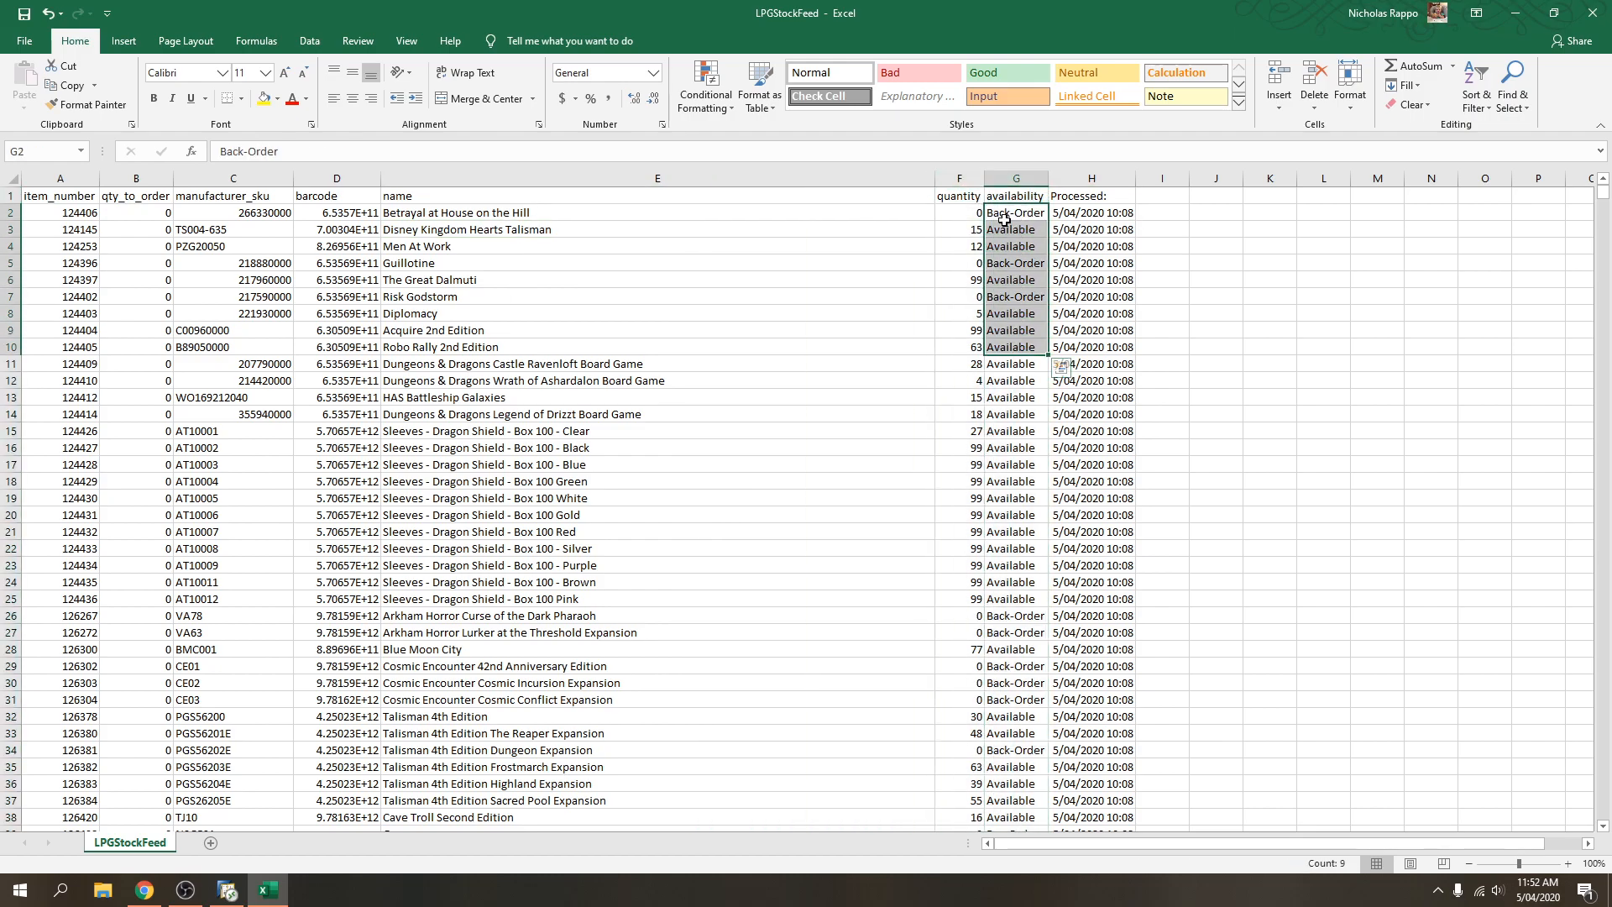
click(1004, 229)
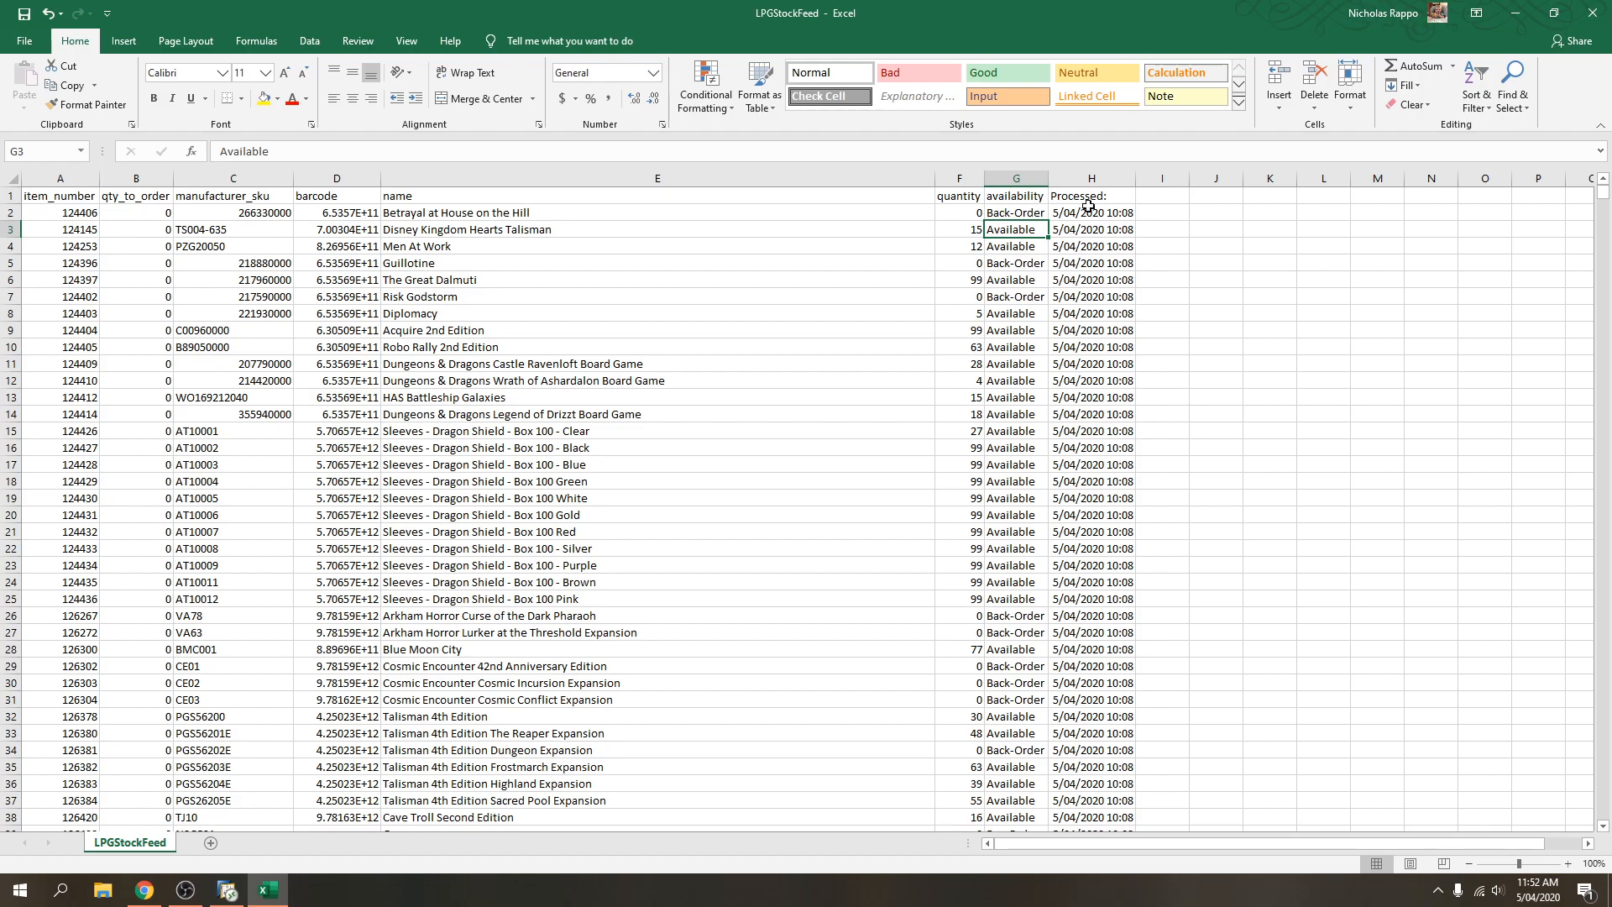
click(1092, 178)
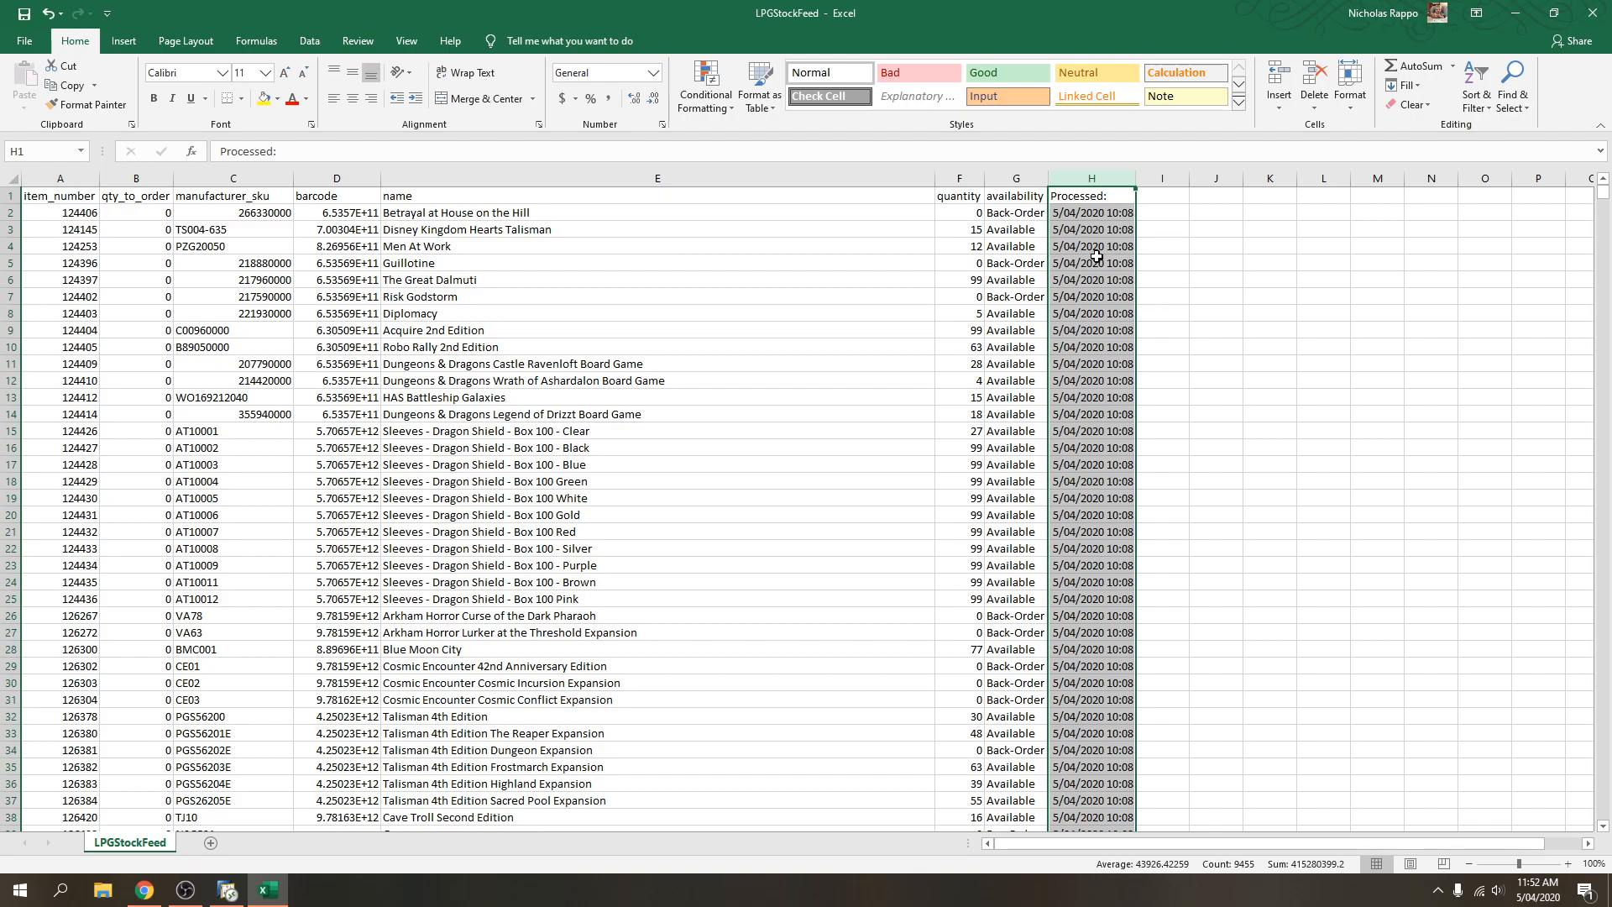
drag(1157, 285, 1144, 295)
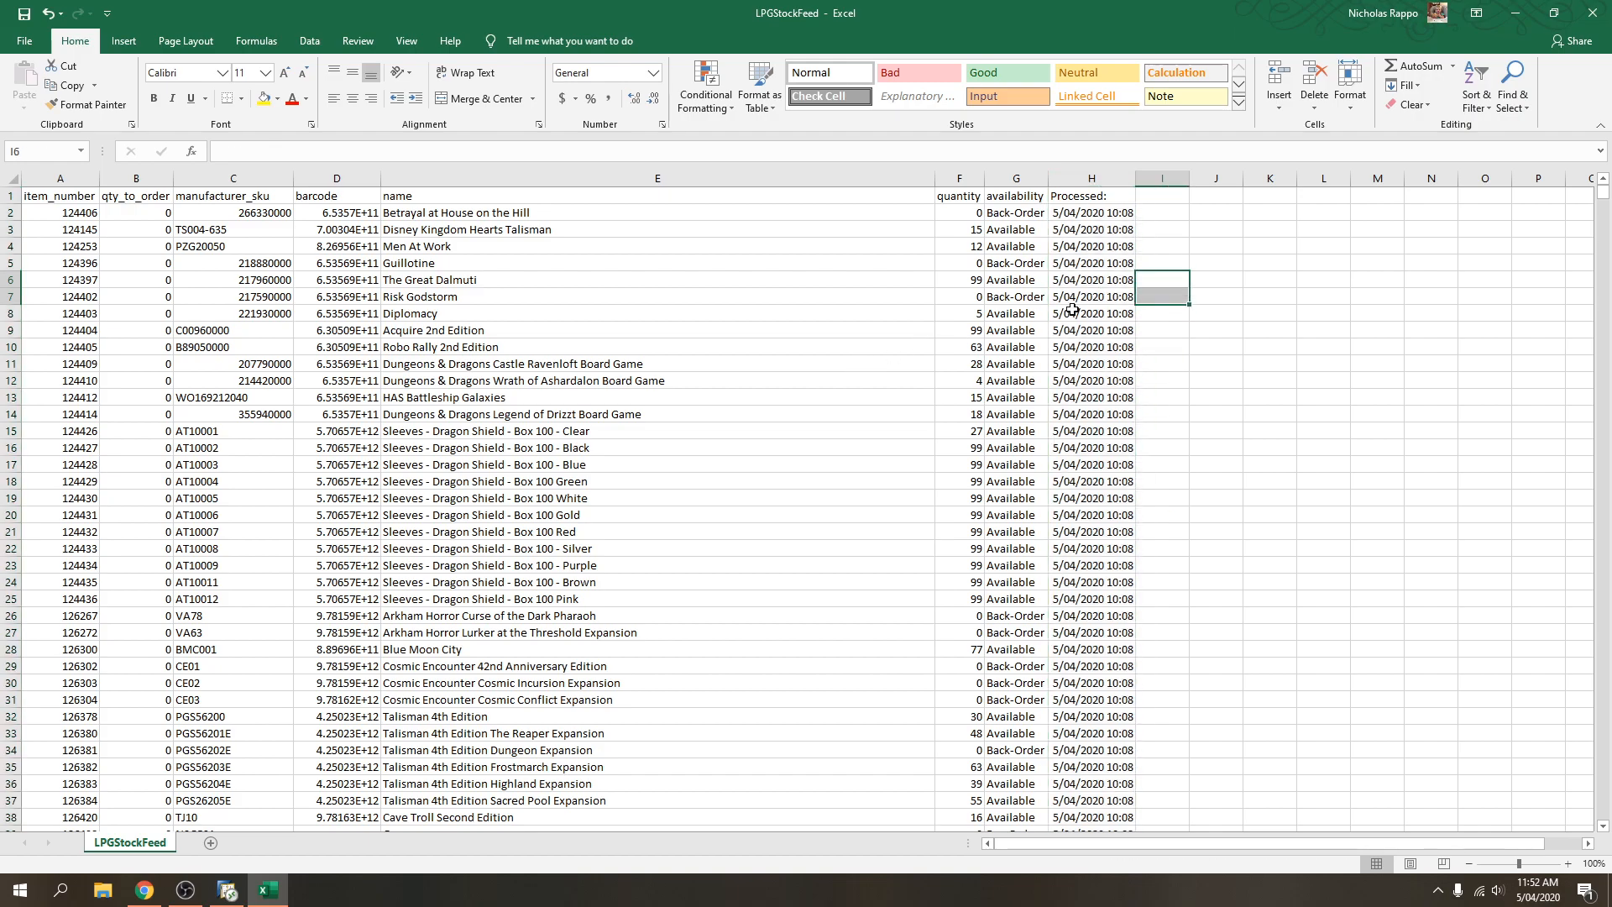
click(1085, 216)
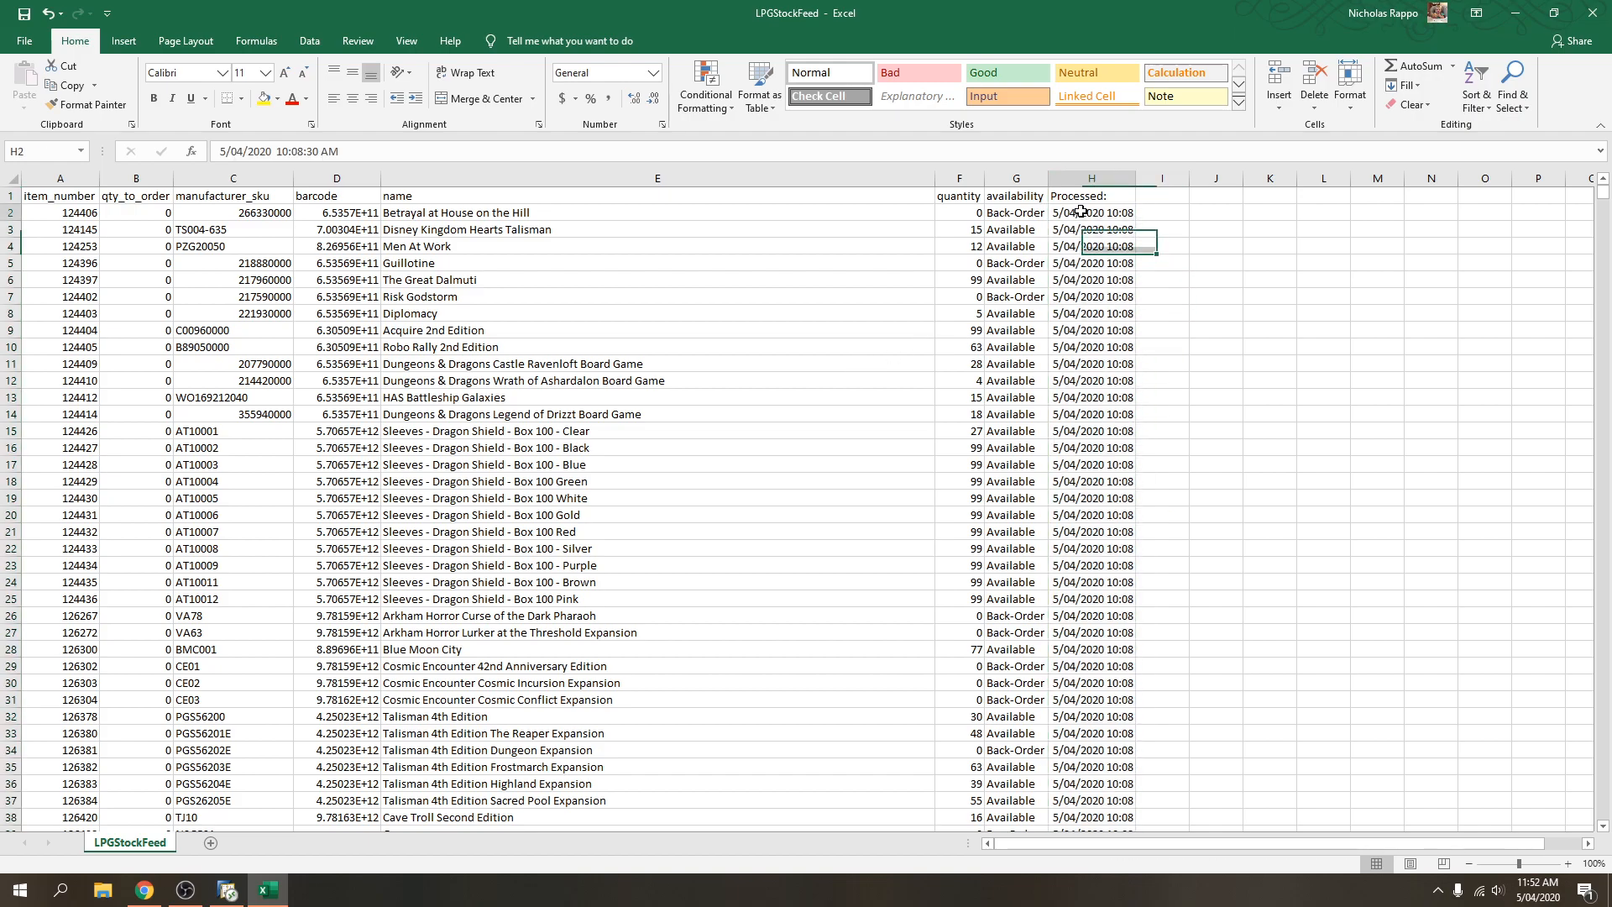
Select the whole stock table with Ctrl+A and turn on Data > Filter.
click(1210, 306)
click(462, 297)
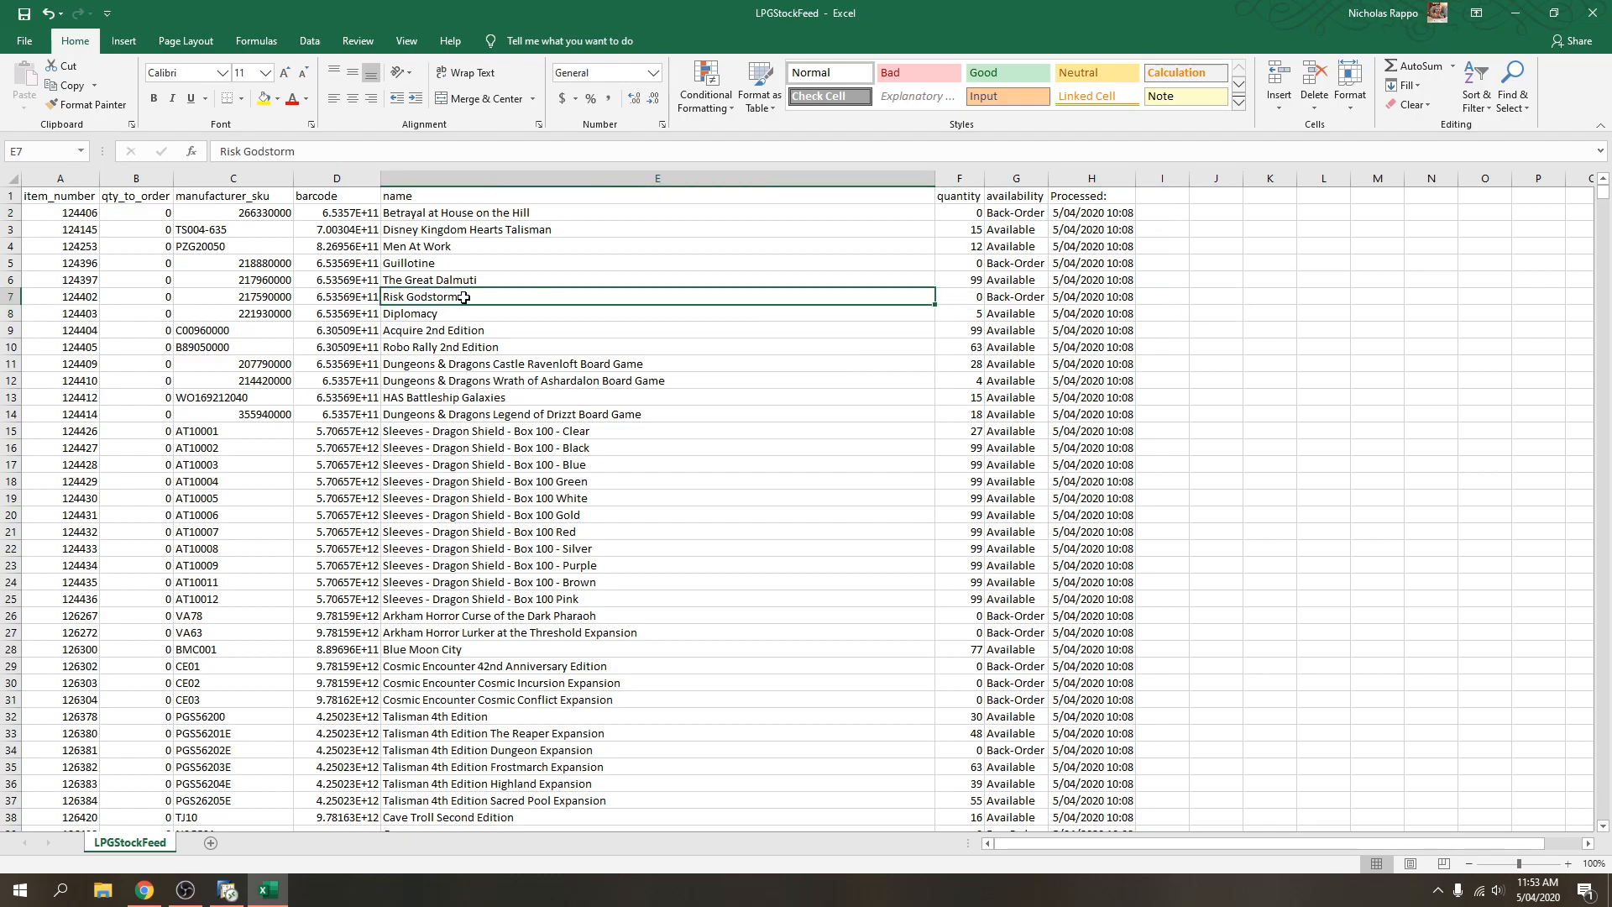
key(ctrl+a)
click(309, 41)
click(750, 95)
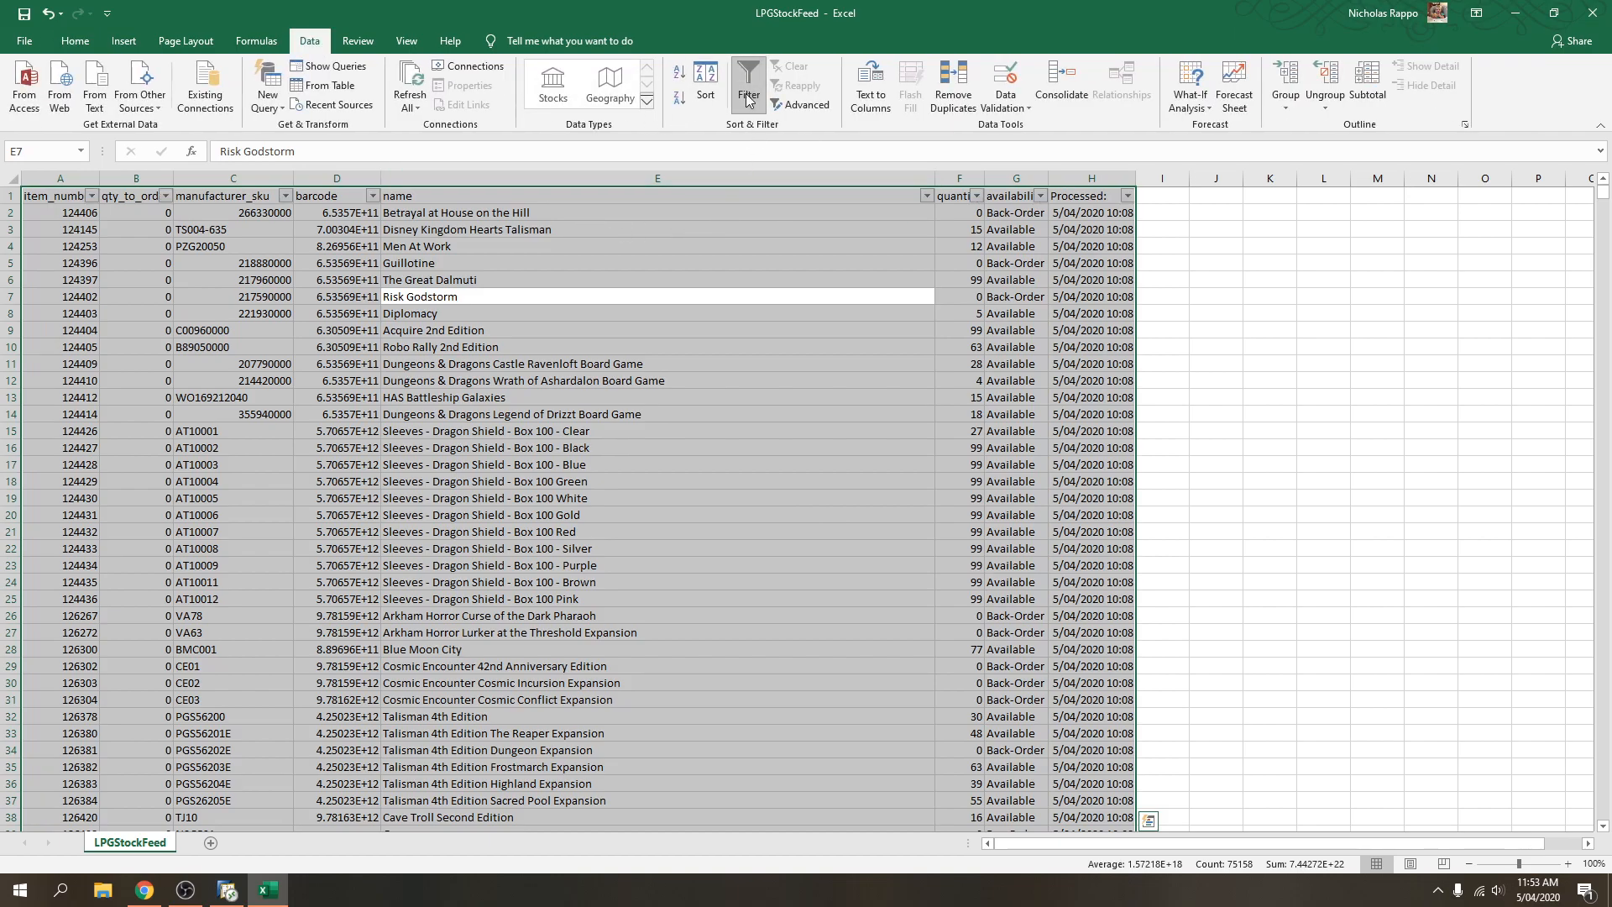
Apply a name text filter: contains 'nolzur' And contains 'elf', leaving 21 of 9454 records.
click(926, 195)
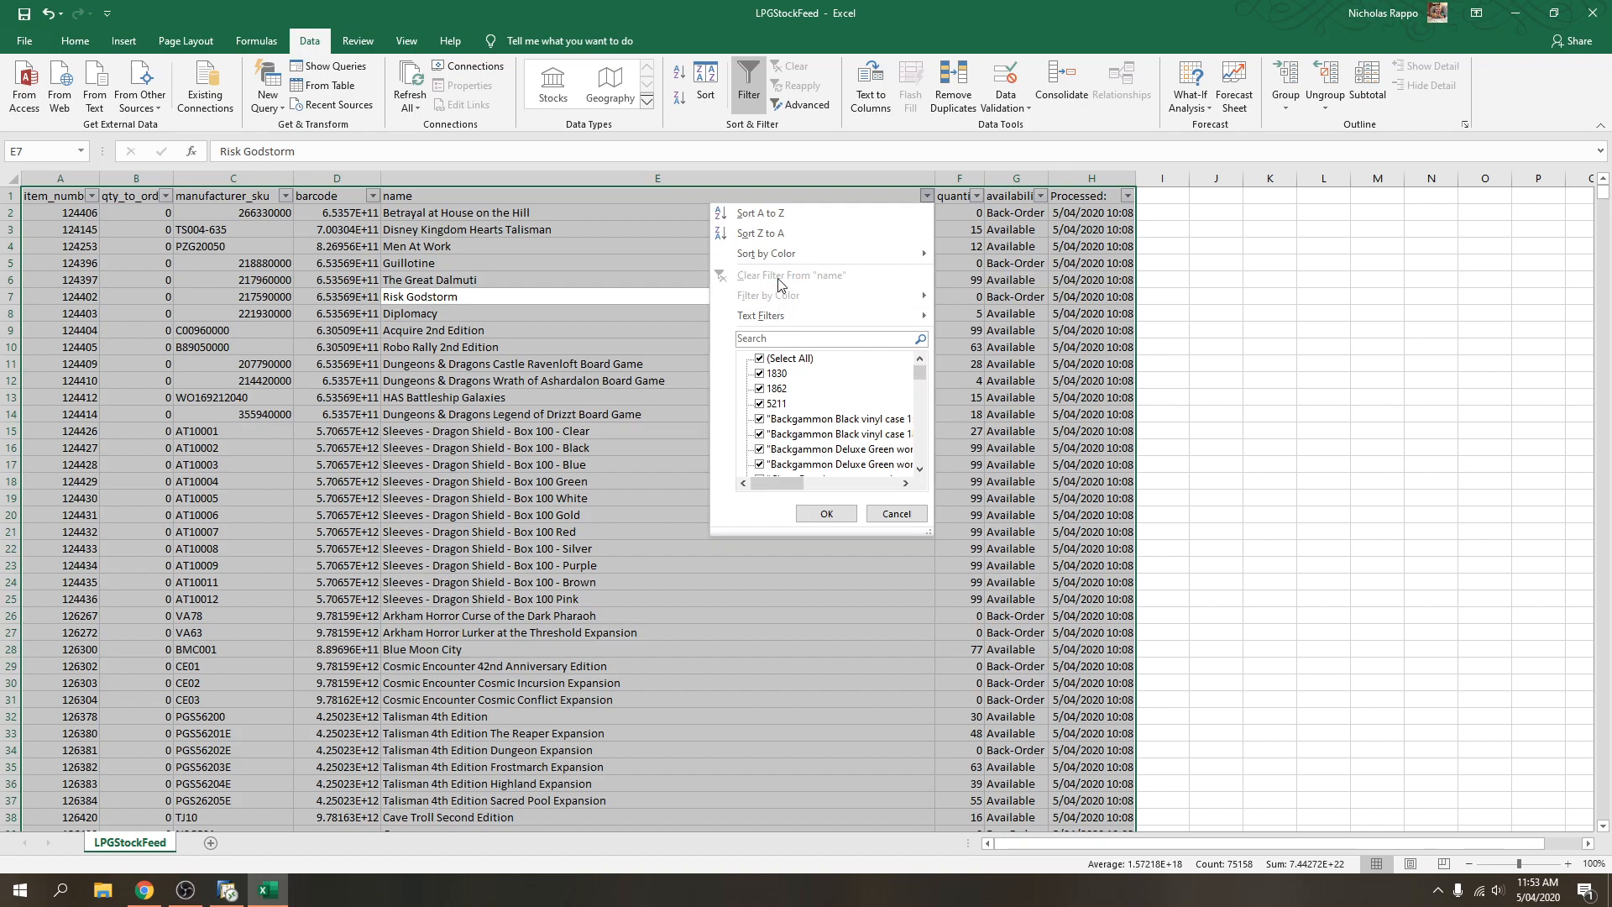
mouse_move(787, 316)
click(1008, 406)
click(680, 402)
text(molzur)
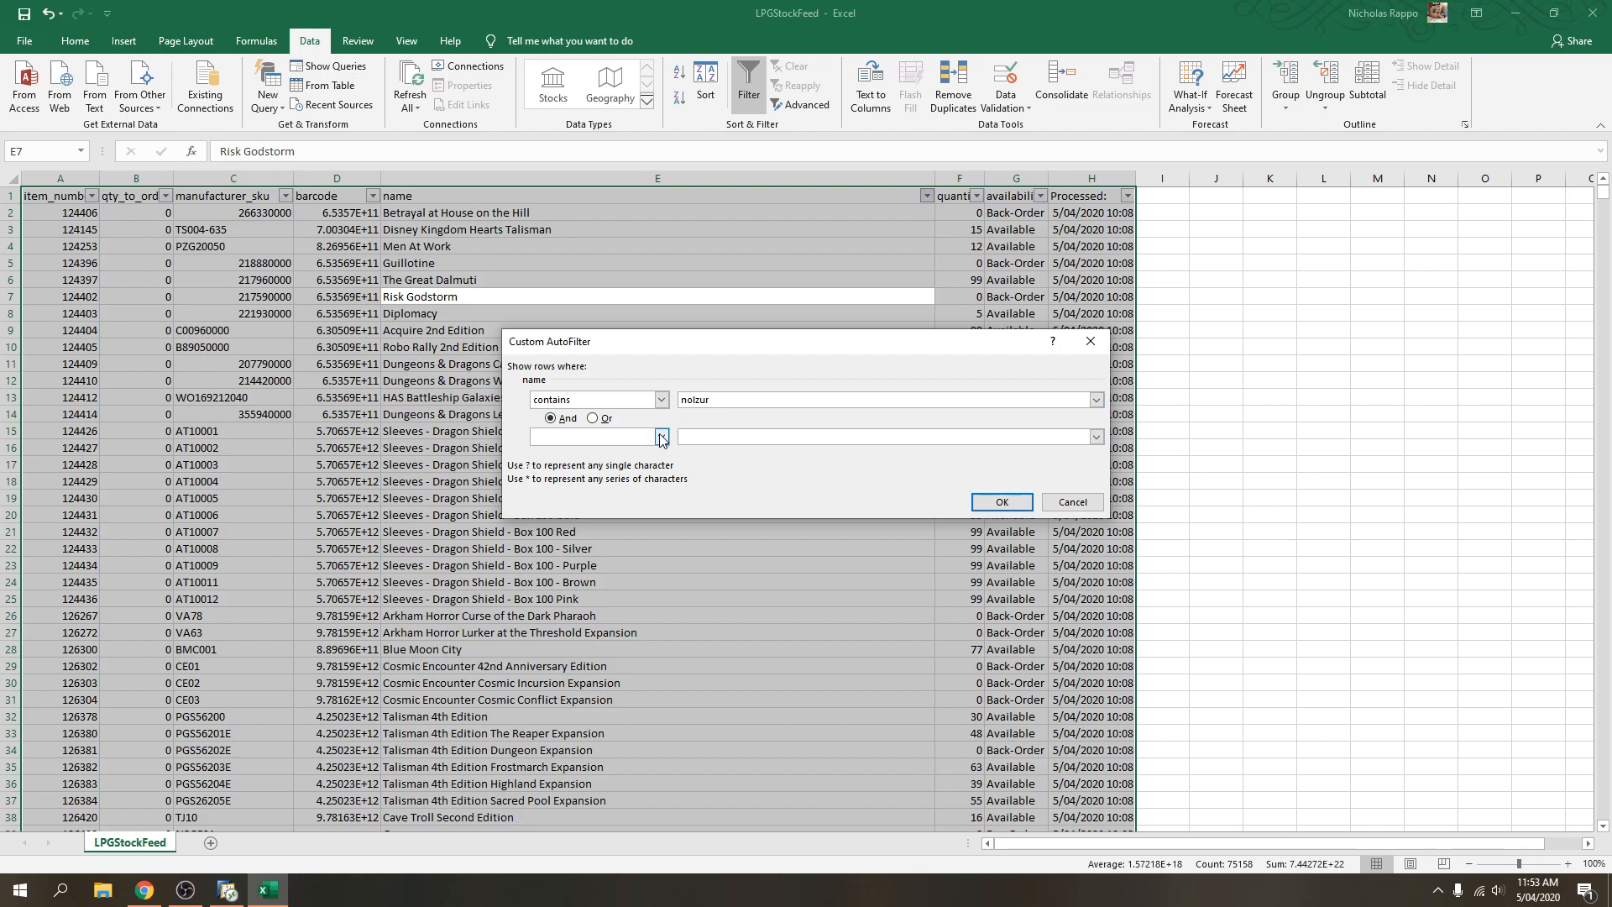
click(661, 437)
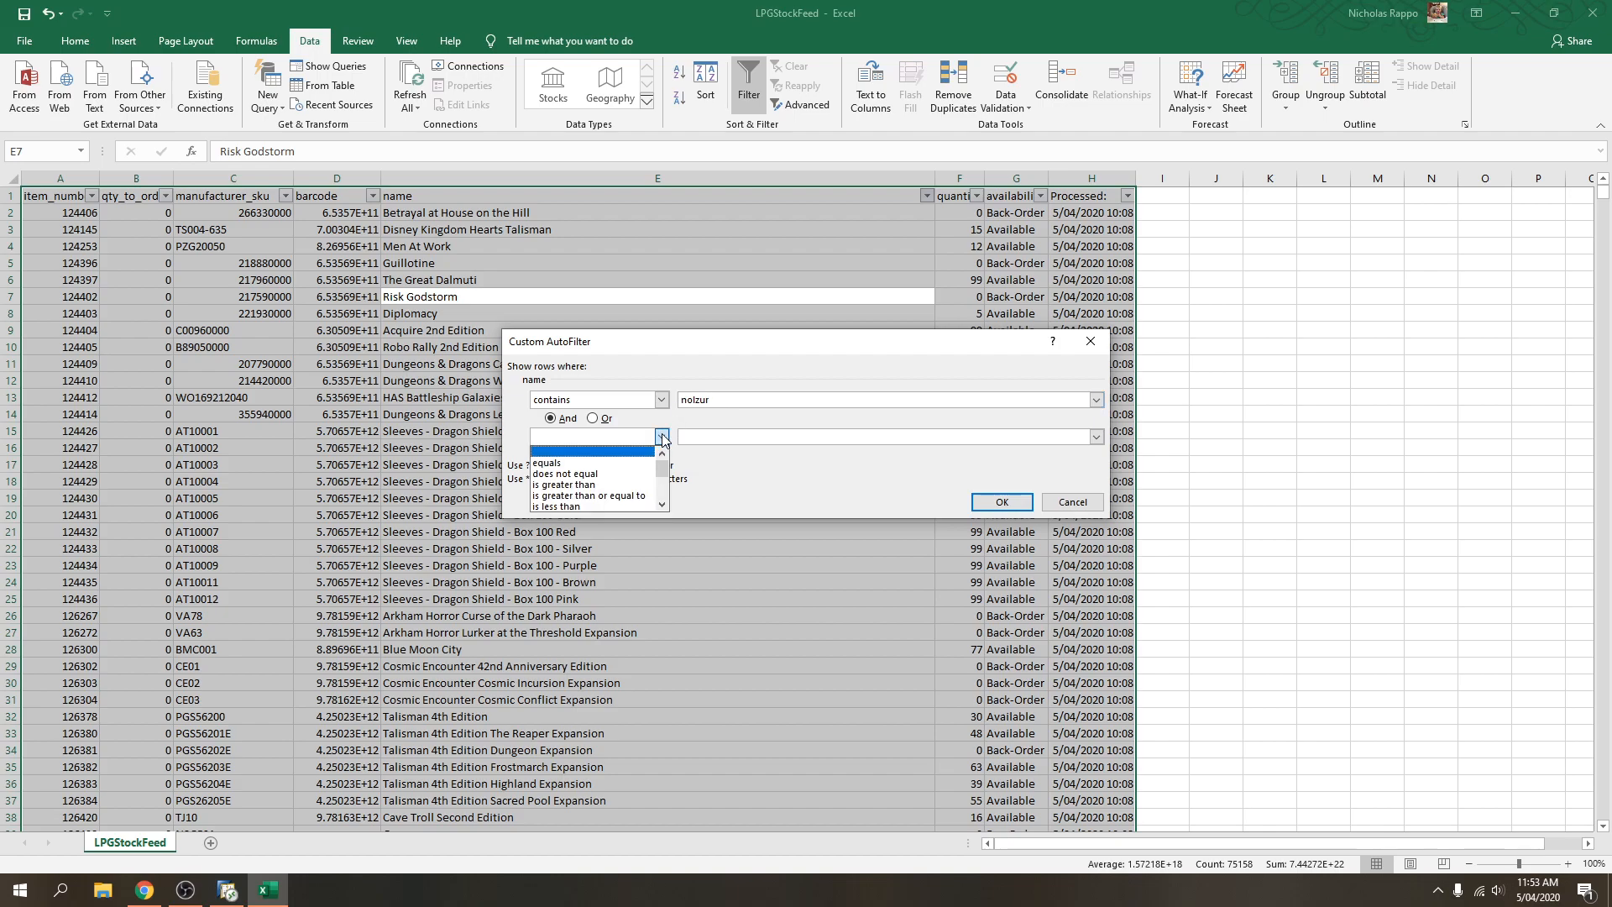
scroll(632, 487, down, 1)
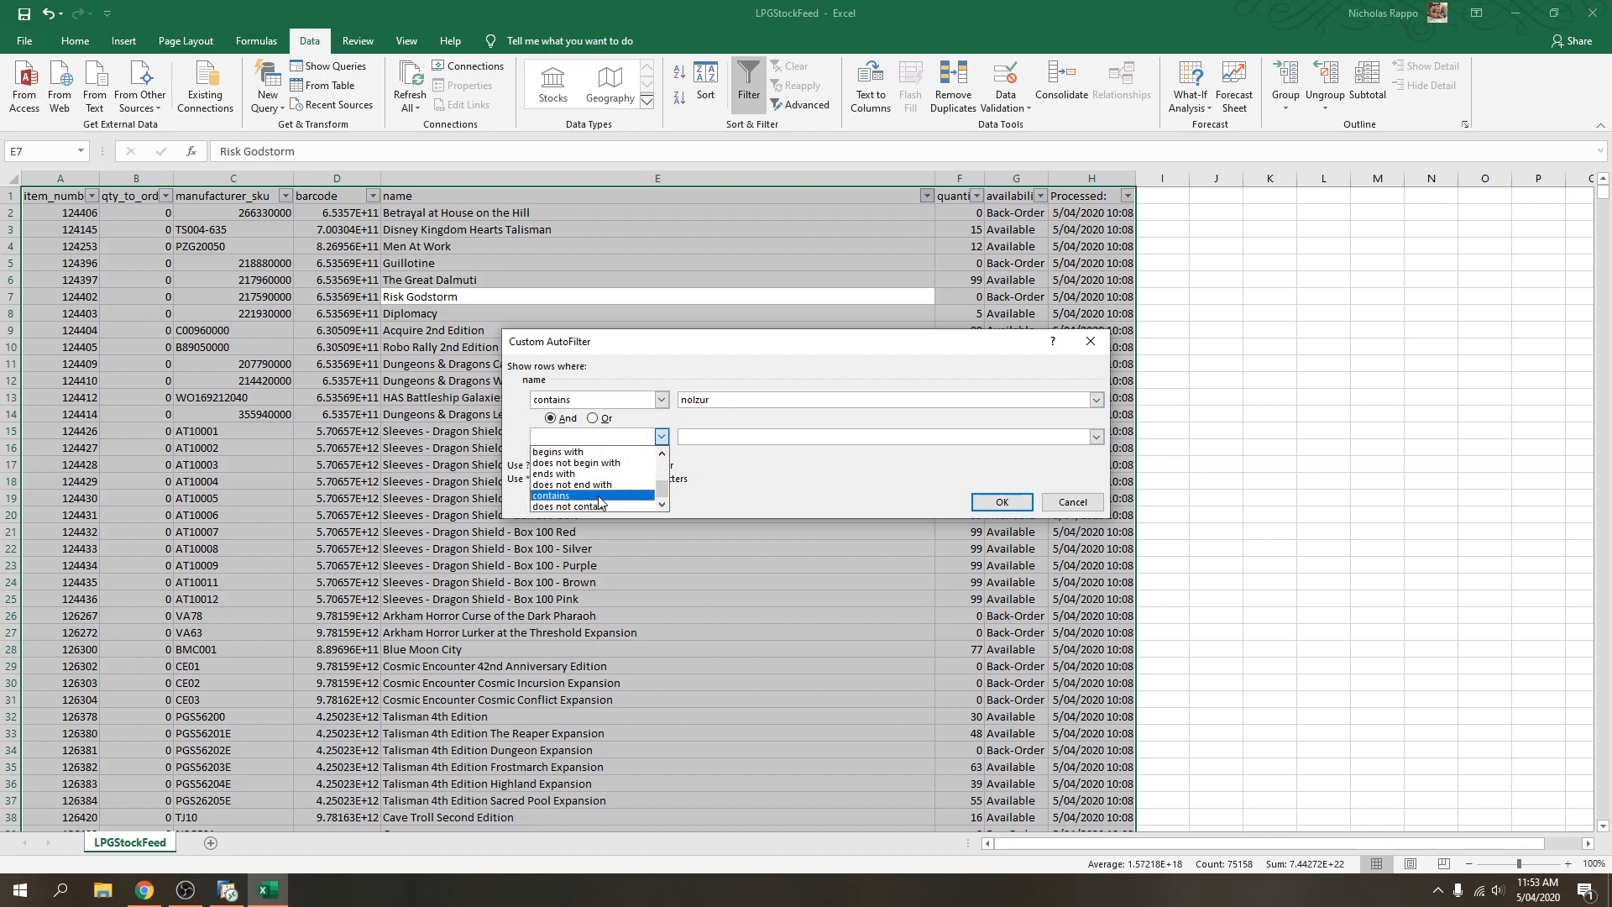
click(630, 495)
click(718, 437)
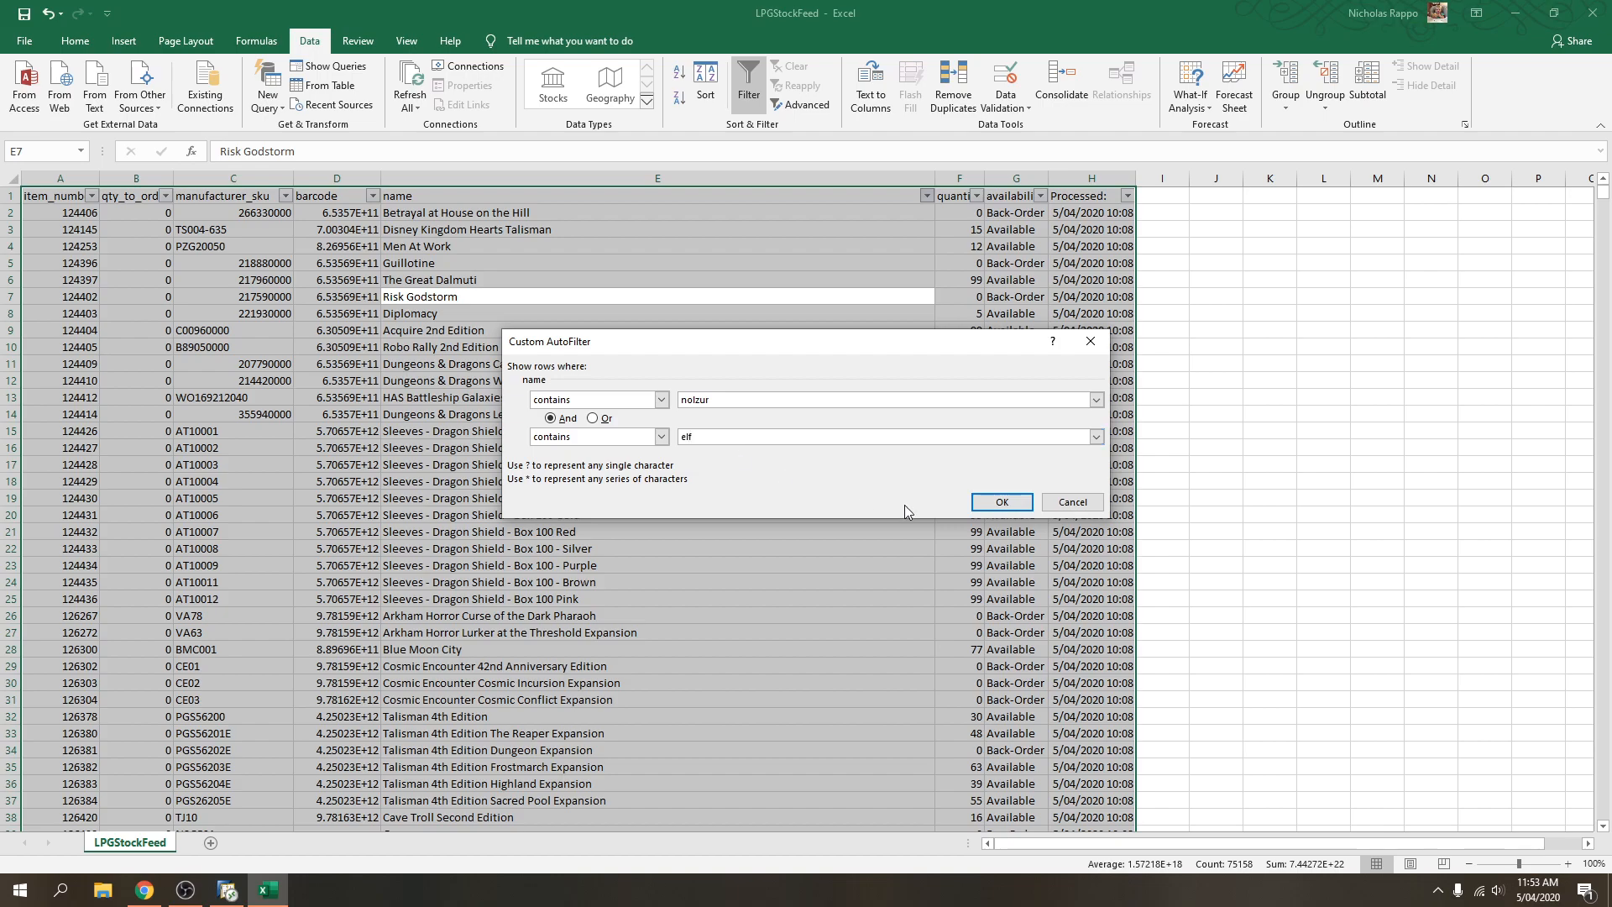
click(1000, 502)
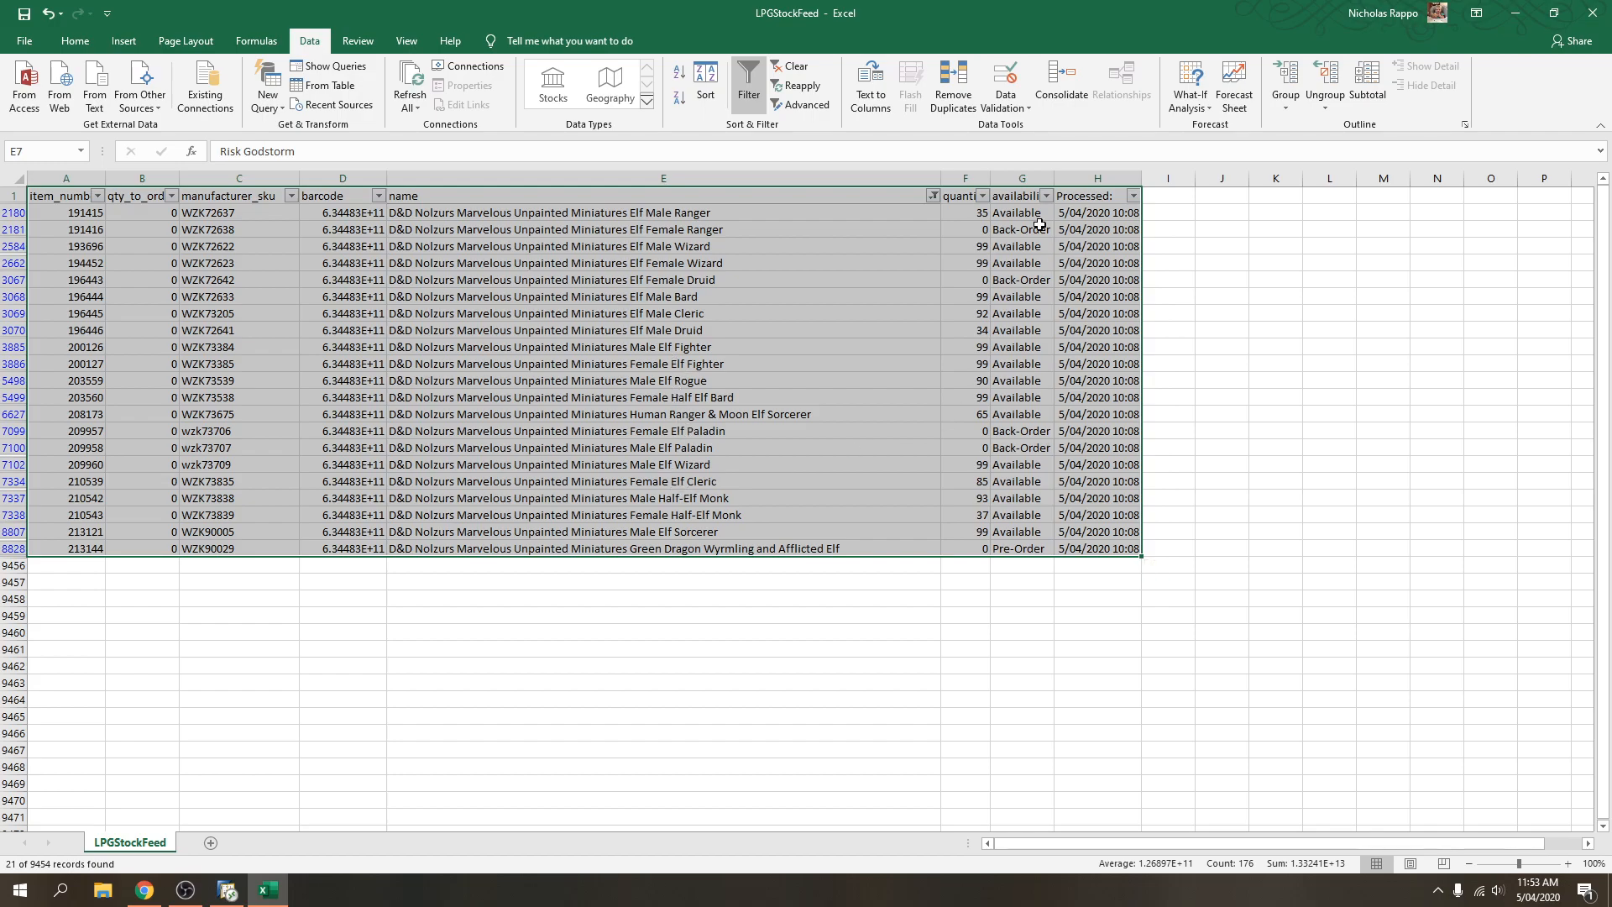
Sort the filtered Nolzur elf rows by quantity, largest to smallest.
click(983, 196)
click(843, 233)
click(588, 279)
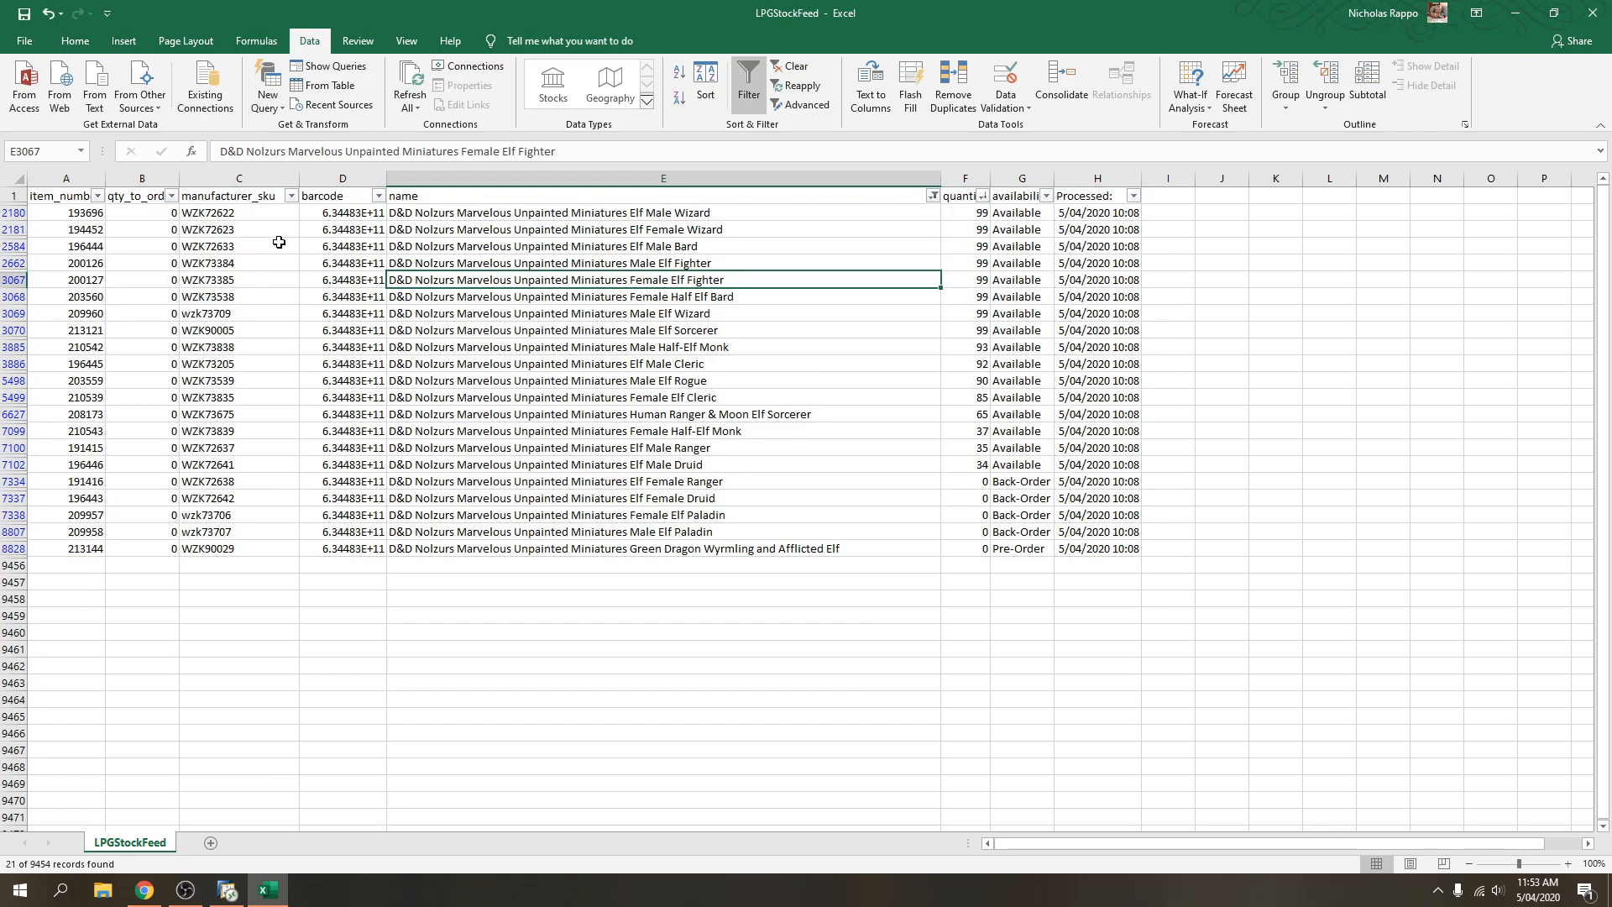
Enter 2 in the first qty_to_order cell and copy it to all 16 in-stock items.
click(135, 213)
text(2)
key(Return)
key(Up)
key(ctrl+c)
key(shift+Right)
key(ctrl+shift+Right)
key(shift+Down)
key(shift+Down)
key(shift+Down)
key(shift+Down)
key(shift+Down)
key(shift+Down)
key(shift+Down)
key(shift+Down)
key(shift+Down)
key(shift+Down)
key(shift+Down)
key(shift+Down)
key(shift+Down)
key(shift+Down)
key(shift+Down)
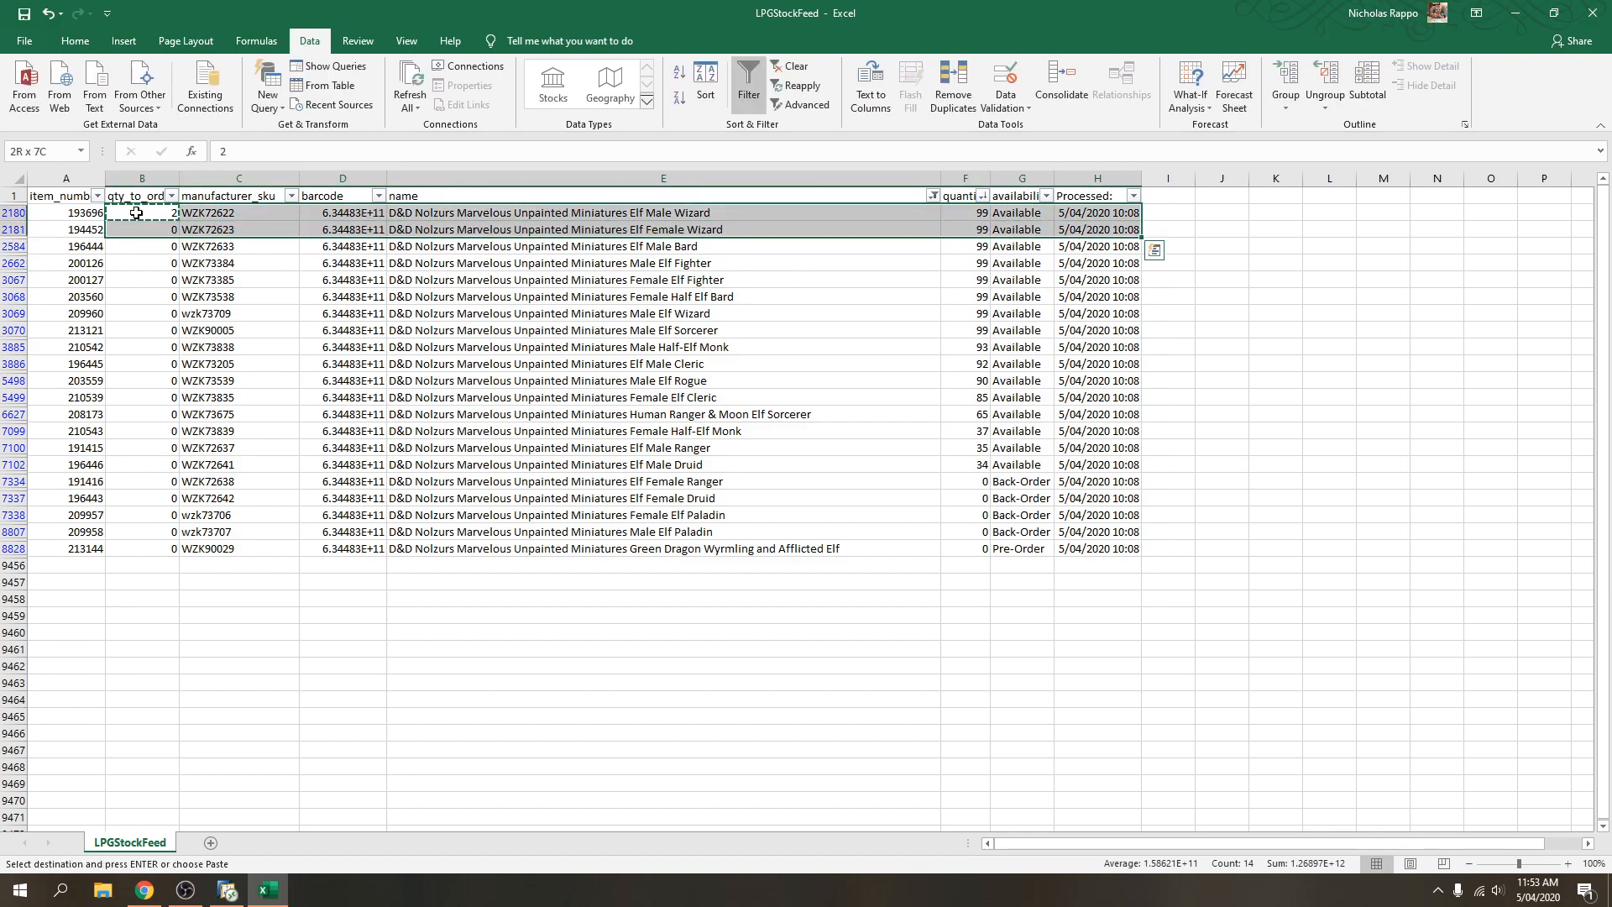
key(shift+Left)
key(shift+Left)
key(shift+Left)
key(shift+Left)
key(shift+Left)
key(shift+Left)
key(shift+Left)
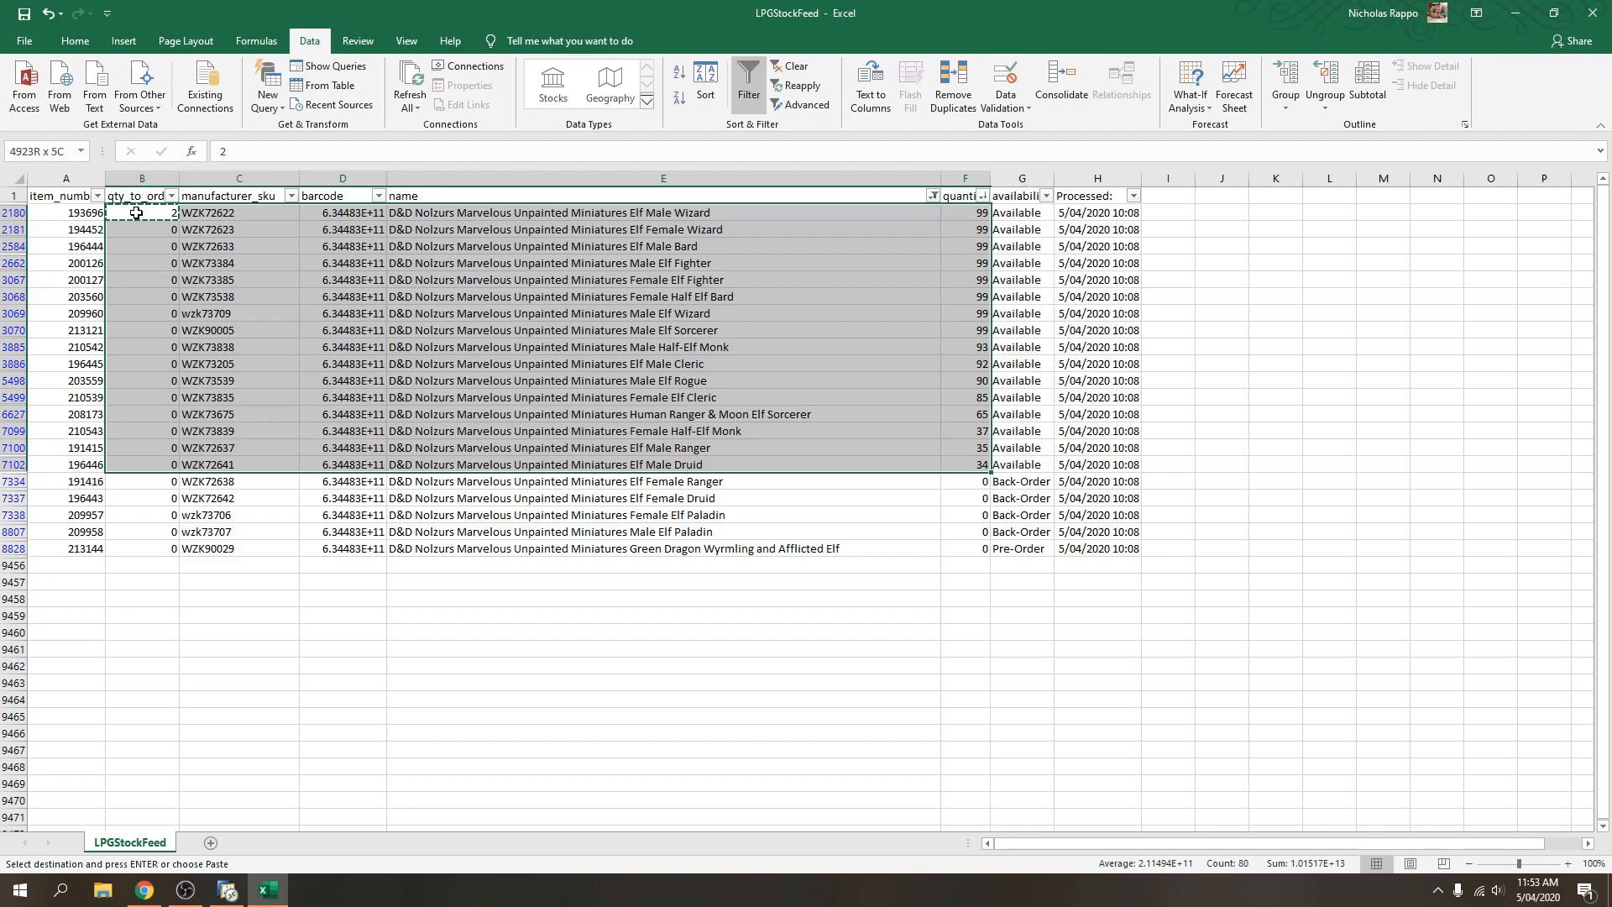
key(shift+Right)
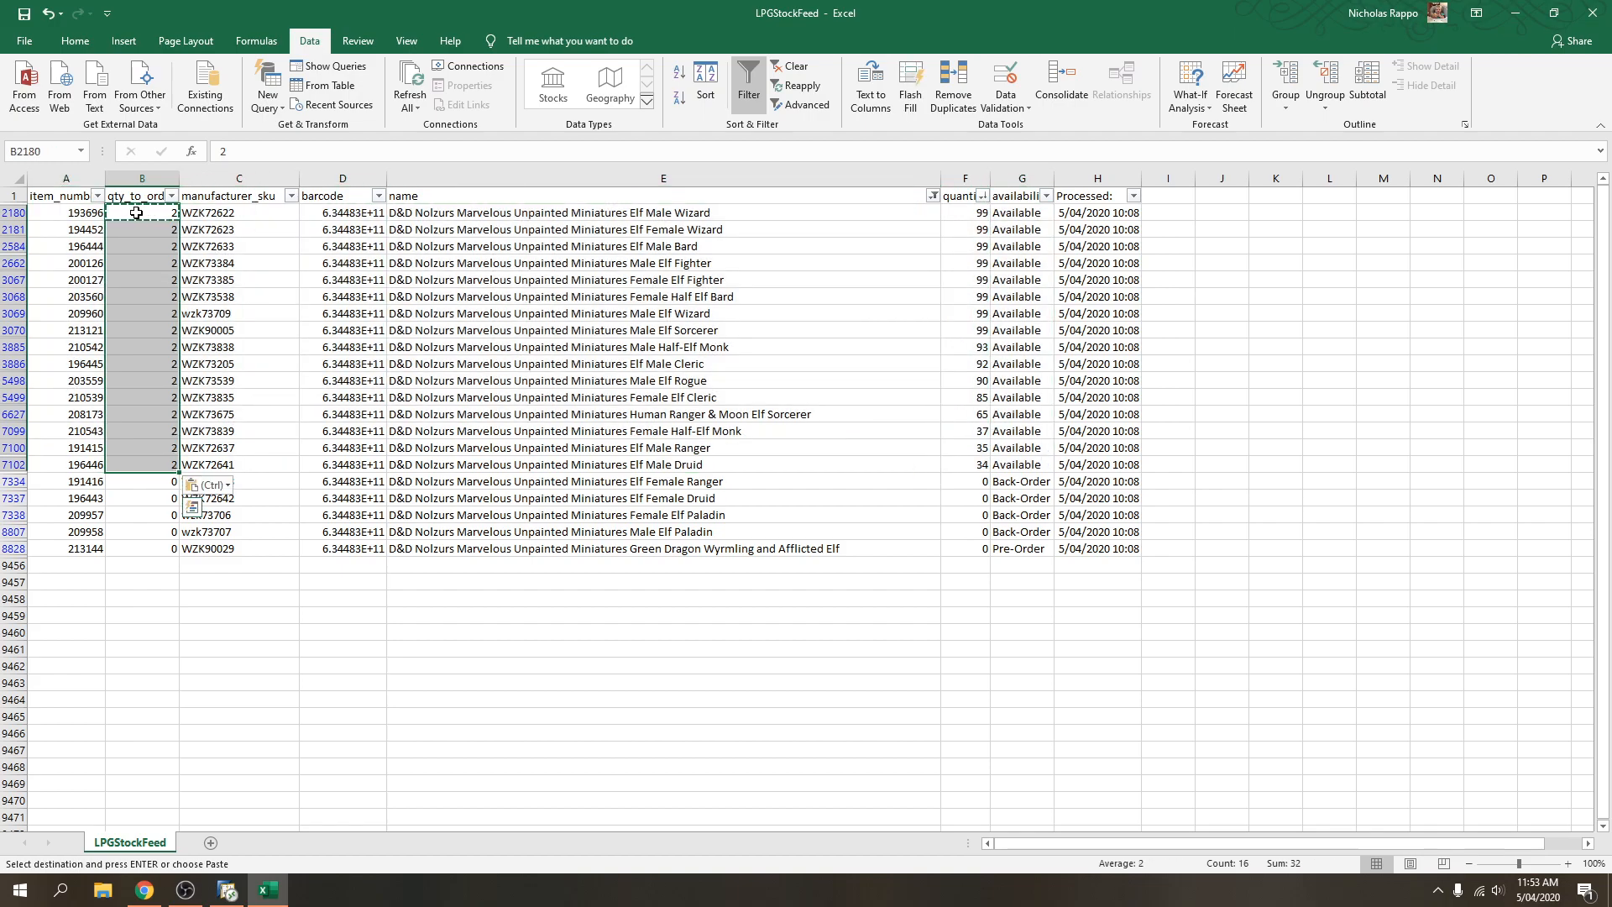
click(317, 310)
key(Escape)
Clear the Nolzur elf filter from the name column.
click(915, 276)
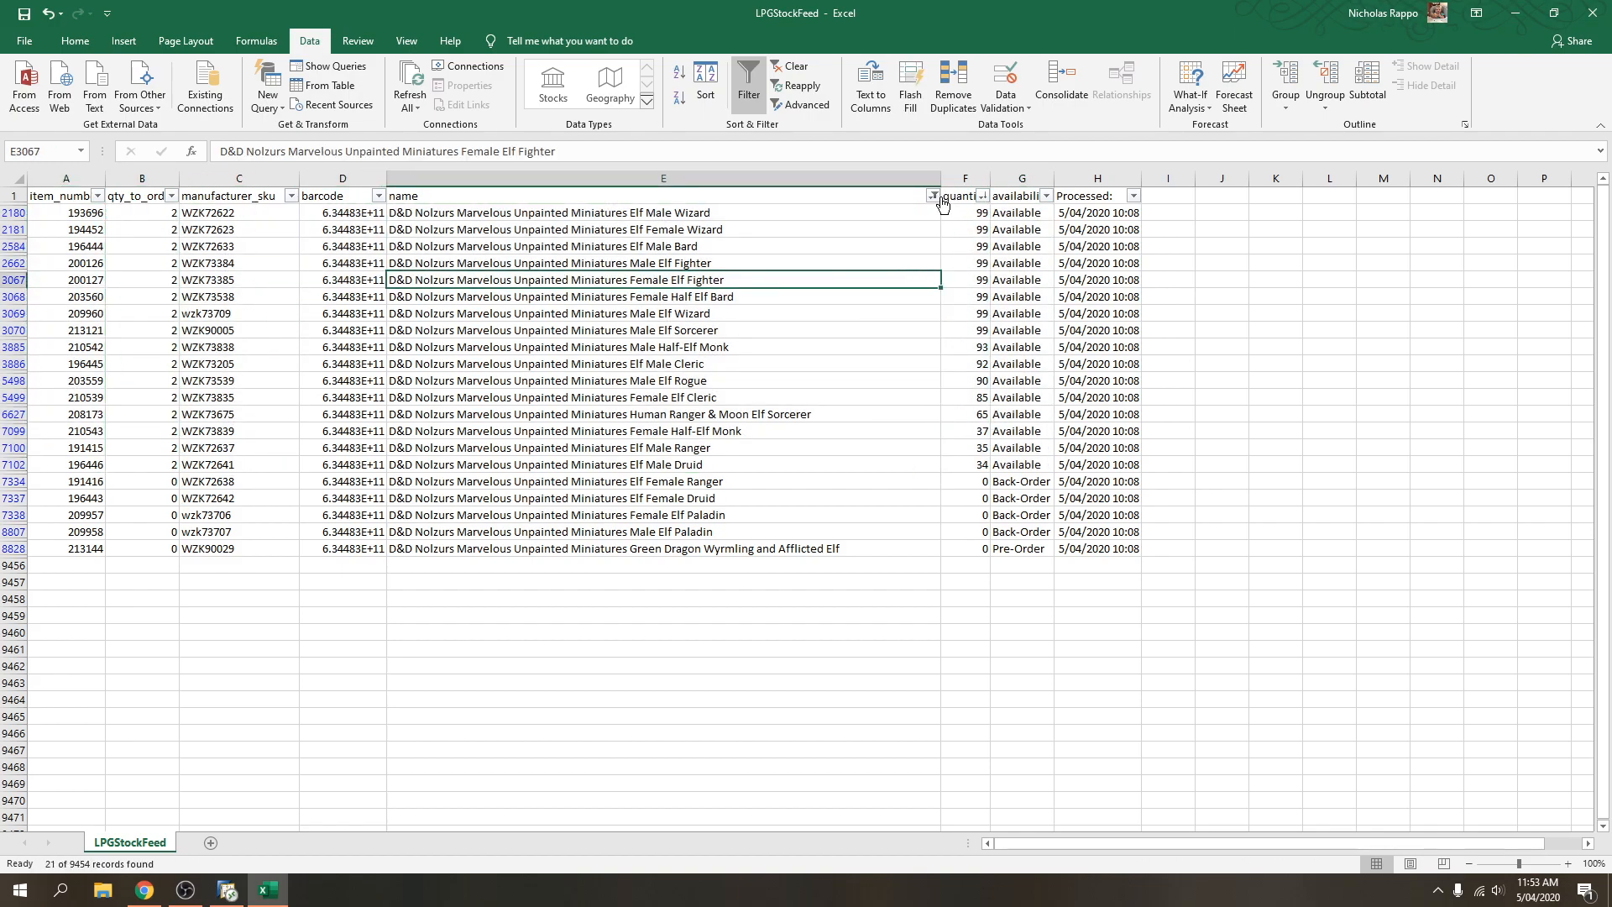
click(933, 196)
click(796, 275)
Filter names to contain 'oakie' And contain 'RPG', showing 60 of 9454 records.
click(731, 263)
click(927, 195)
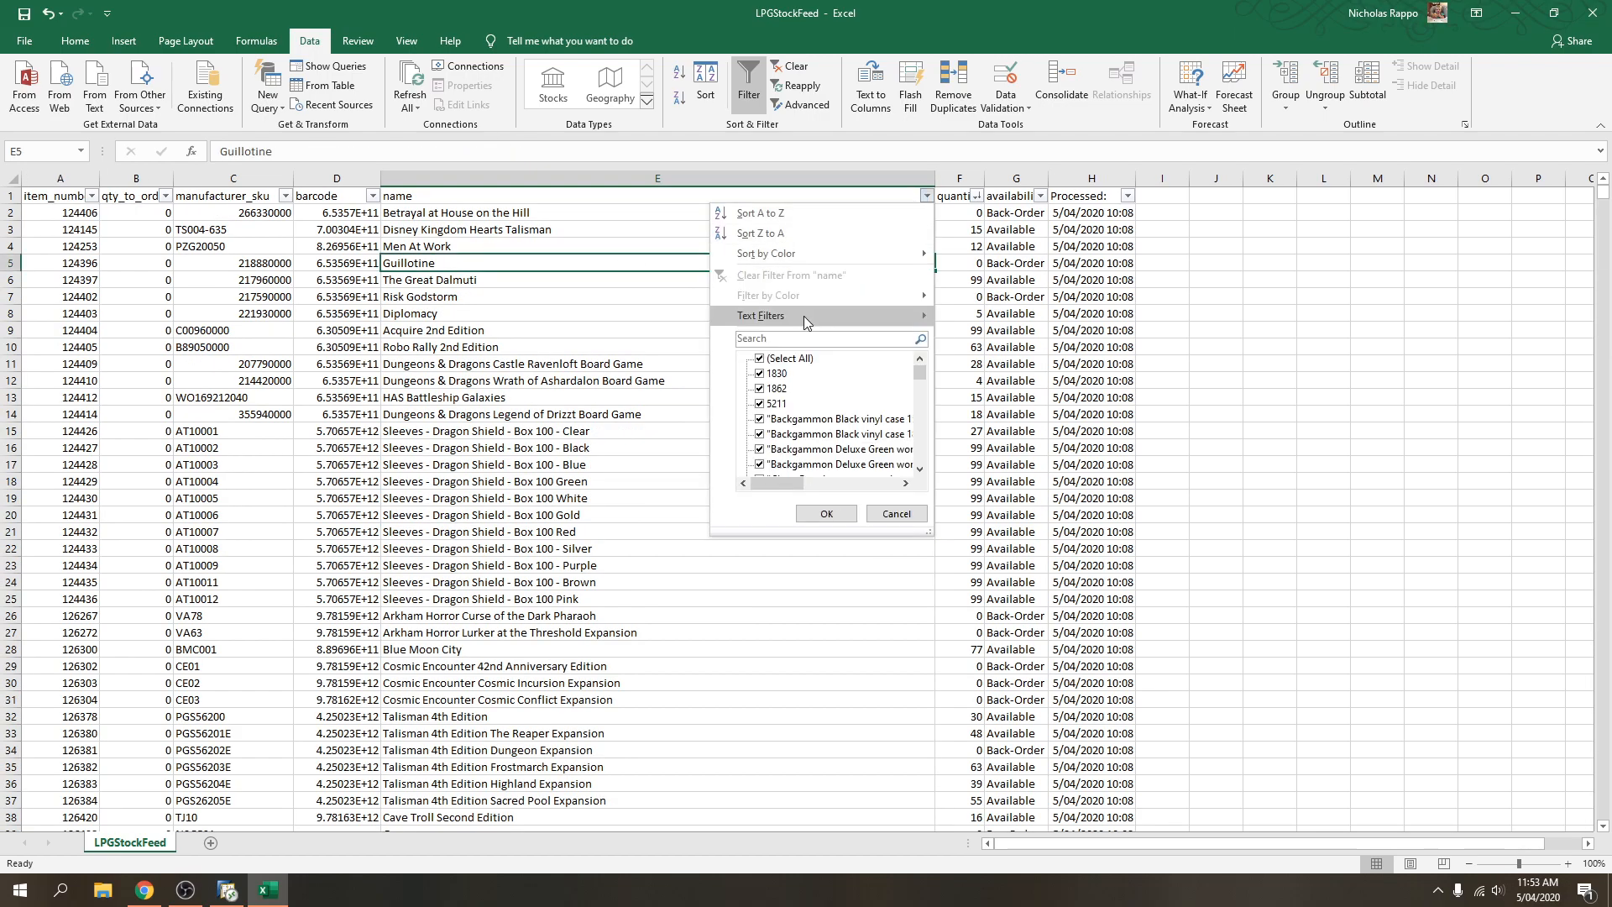
mouse_move(803, 320)
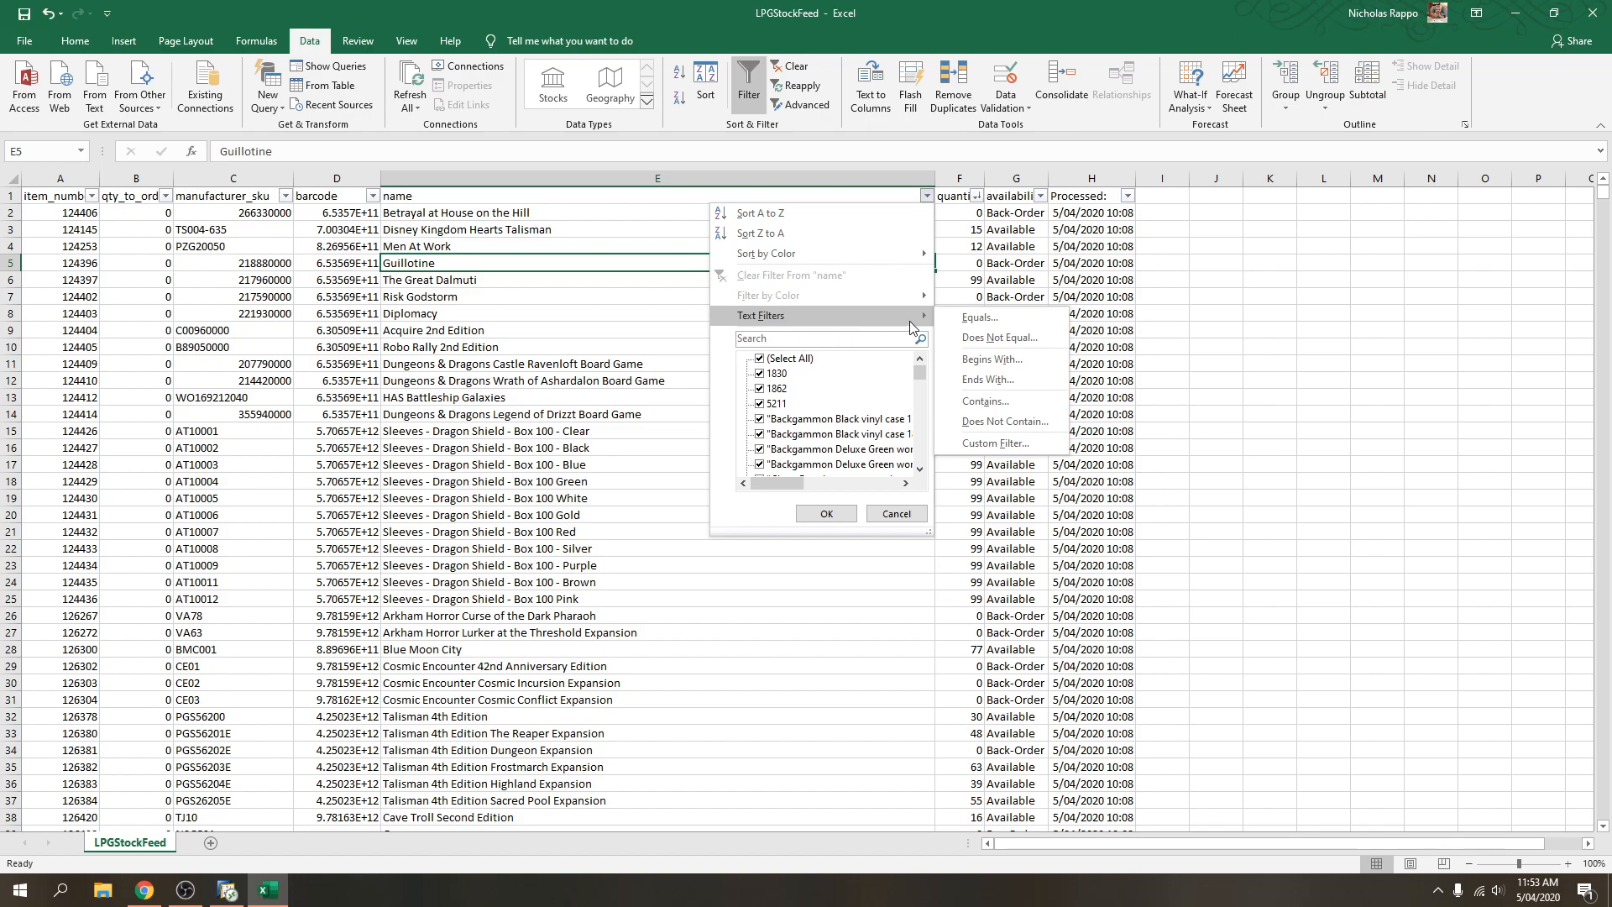
click(997, 403)
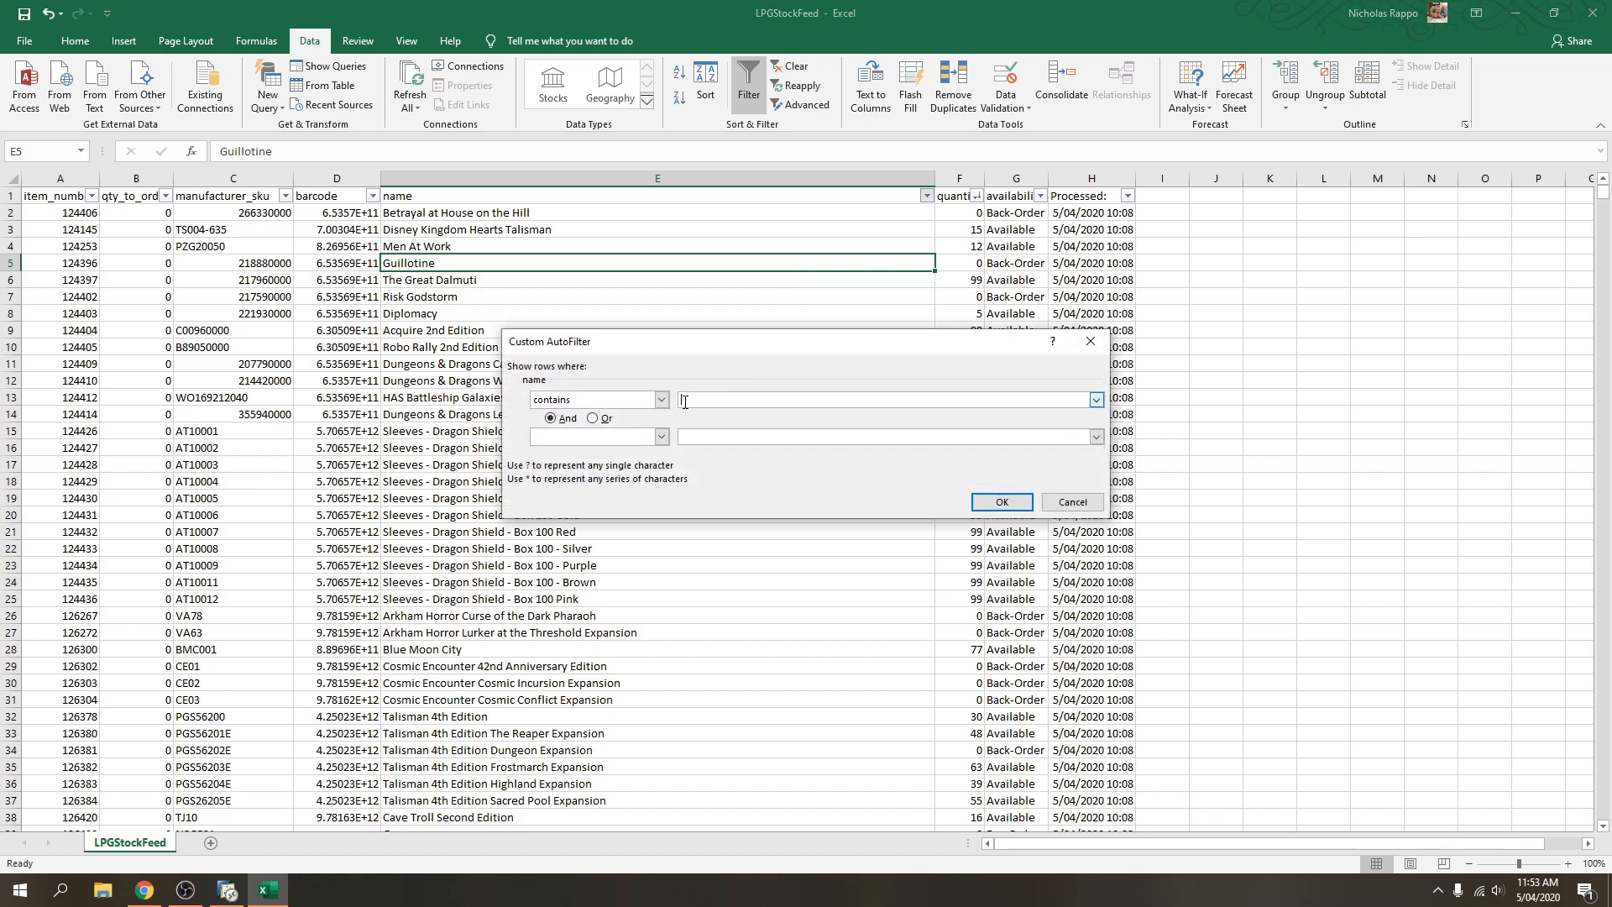
text(oakie)
click(630, 442)
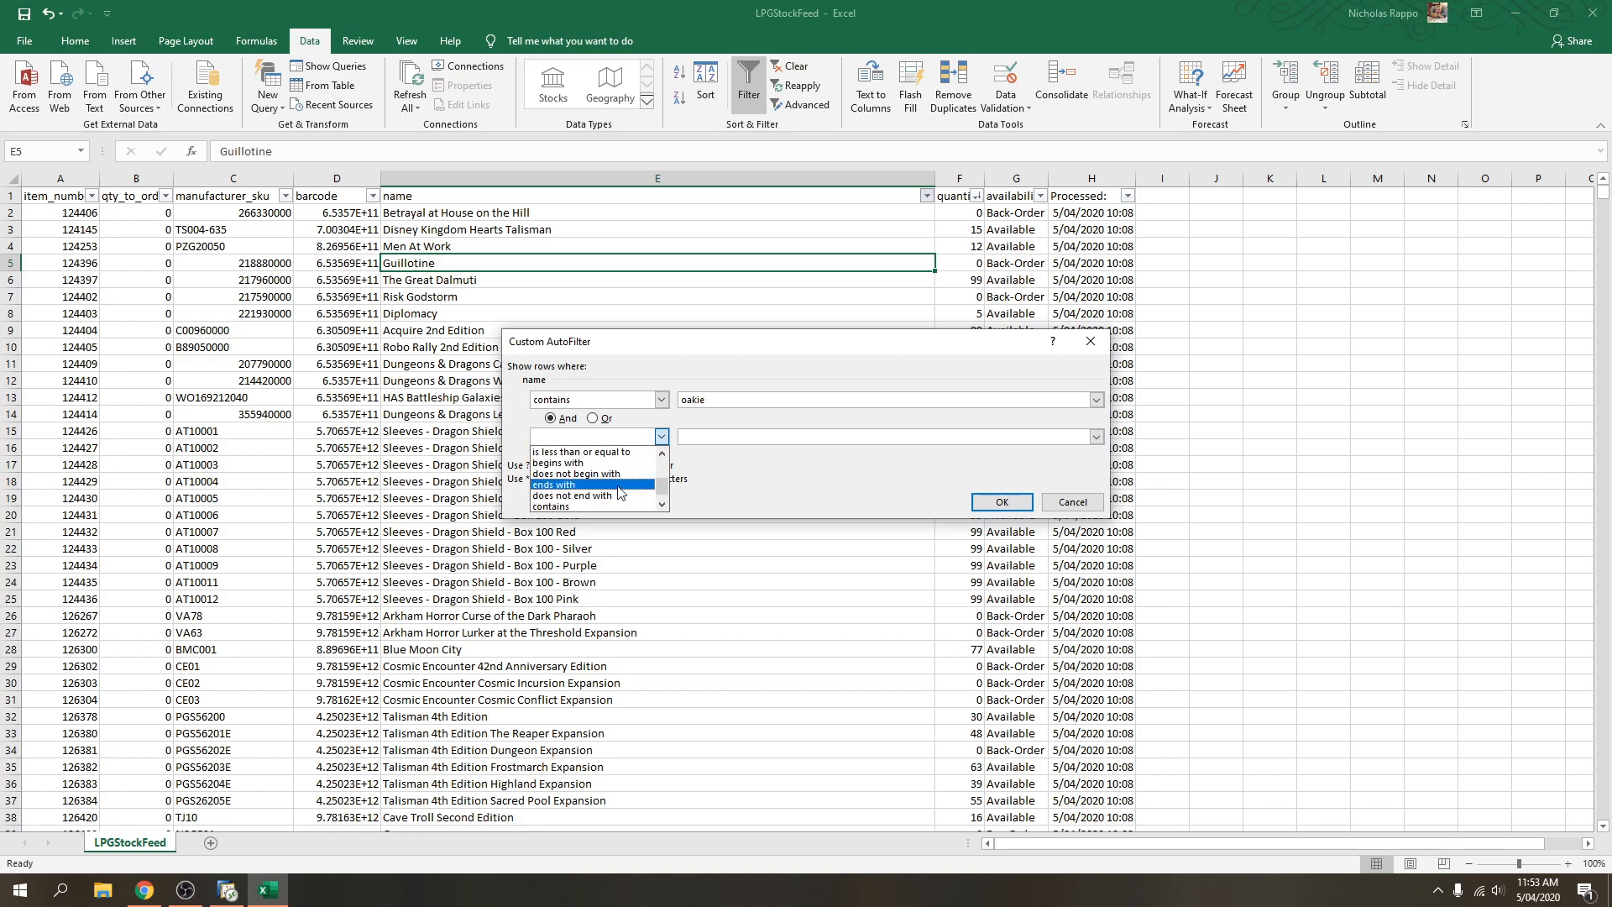
click(598, 507)
click(725, 438)
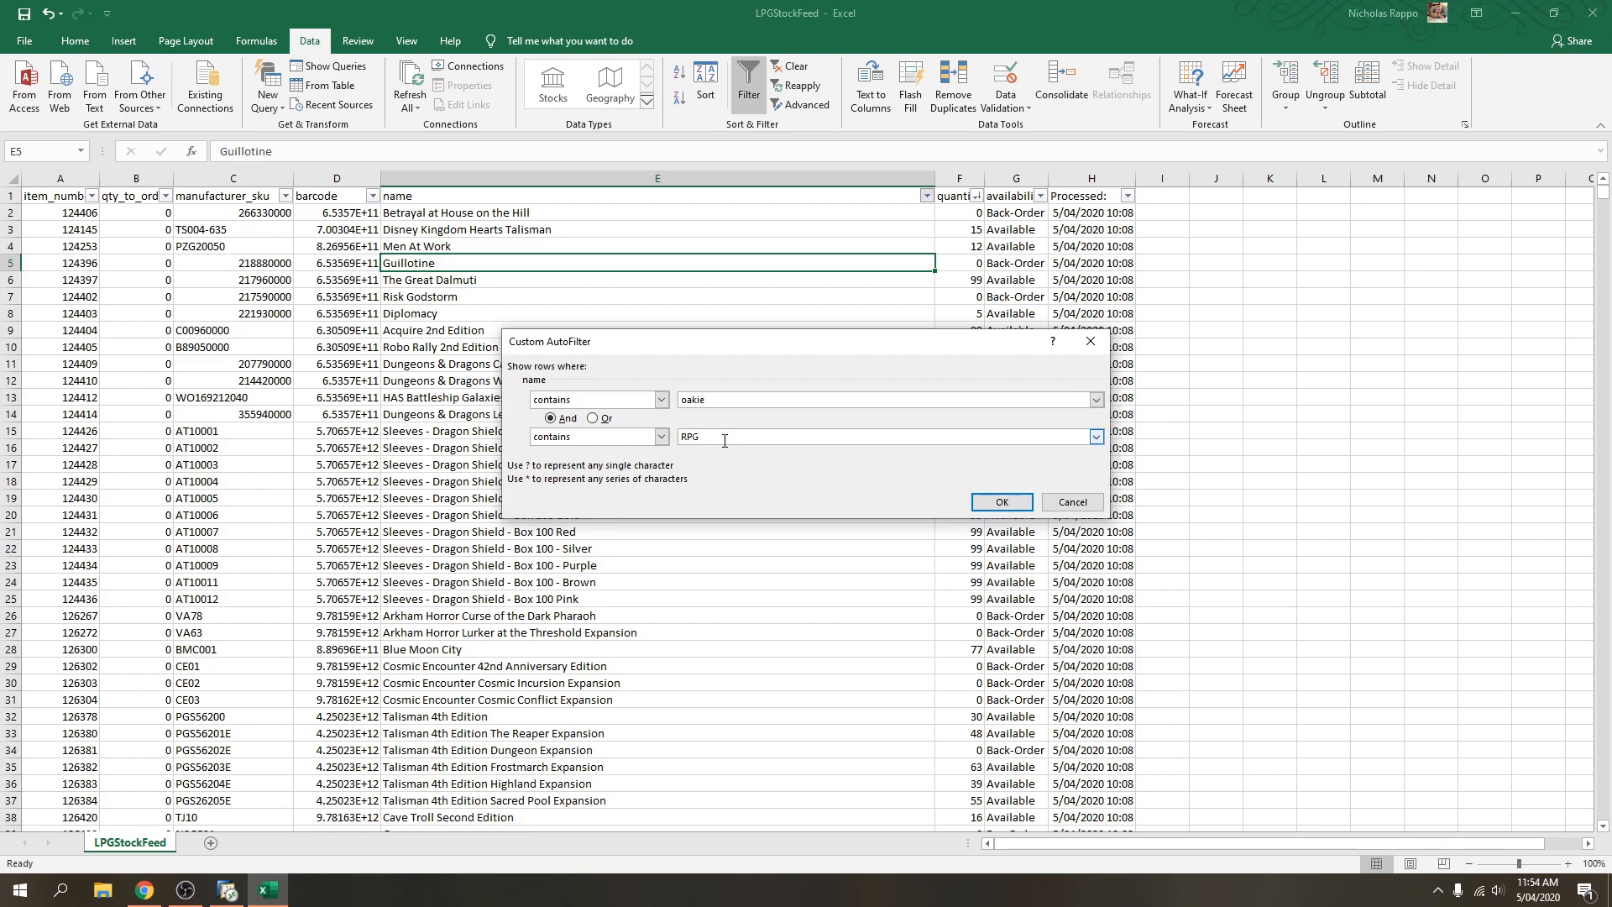
click(693, 401)
click(1002, 502)
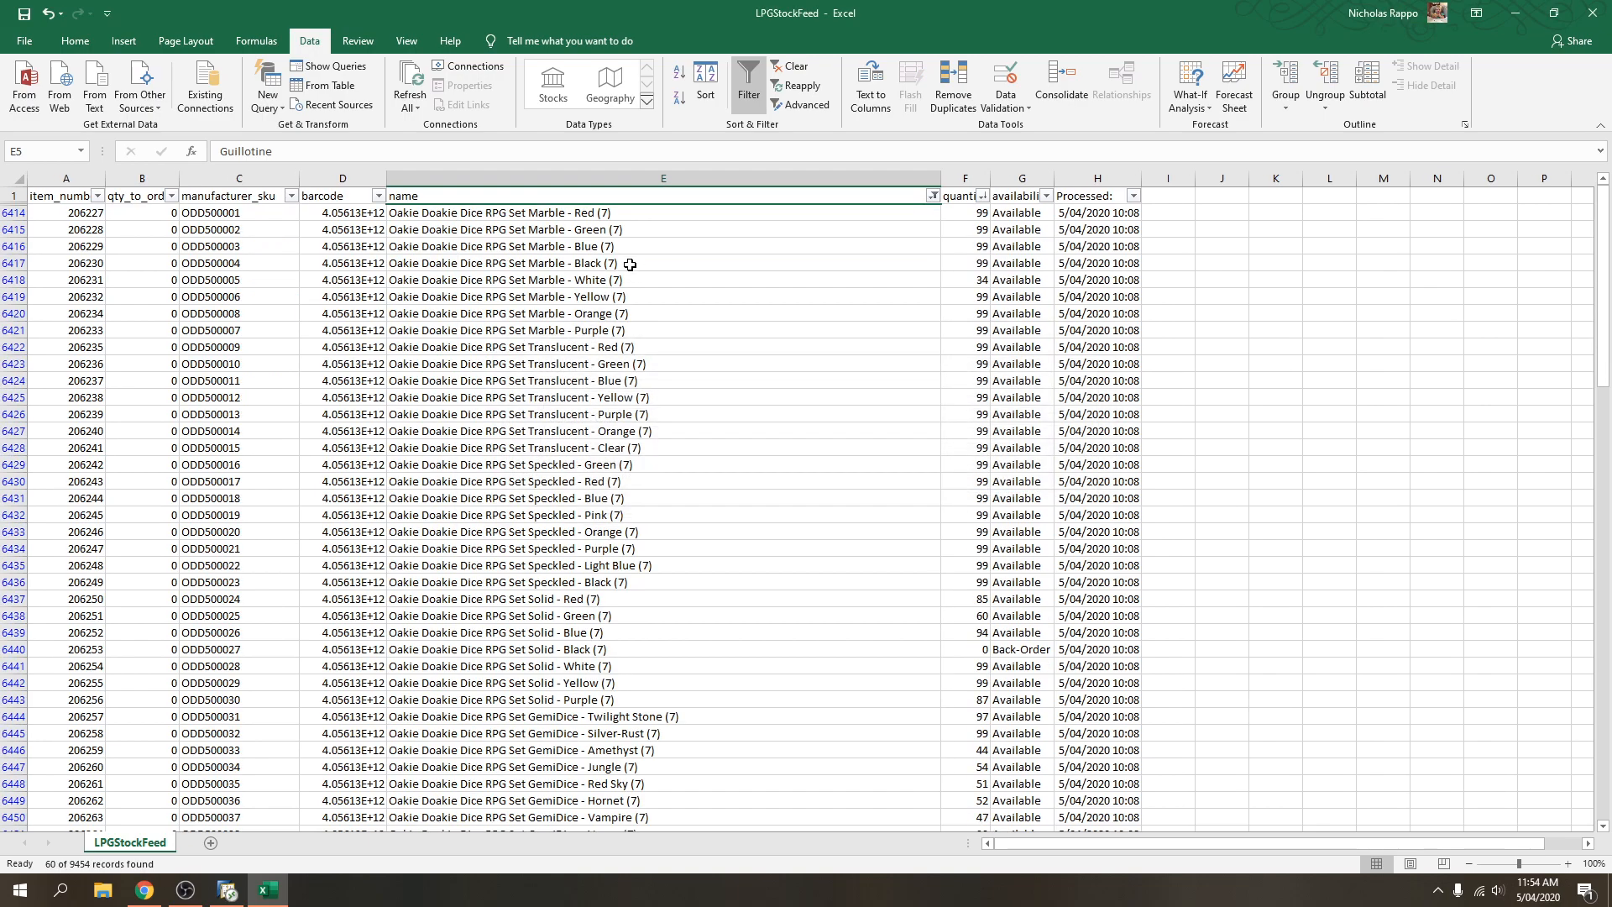
Sort the Oakie Doakie dice sets by quantity, largest first.
click(565, 215)
scroll(618, 428, down, 8)
scroll(617, 429, up, 8)
click(981, 195)
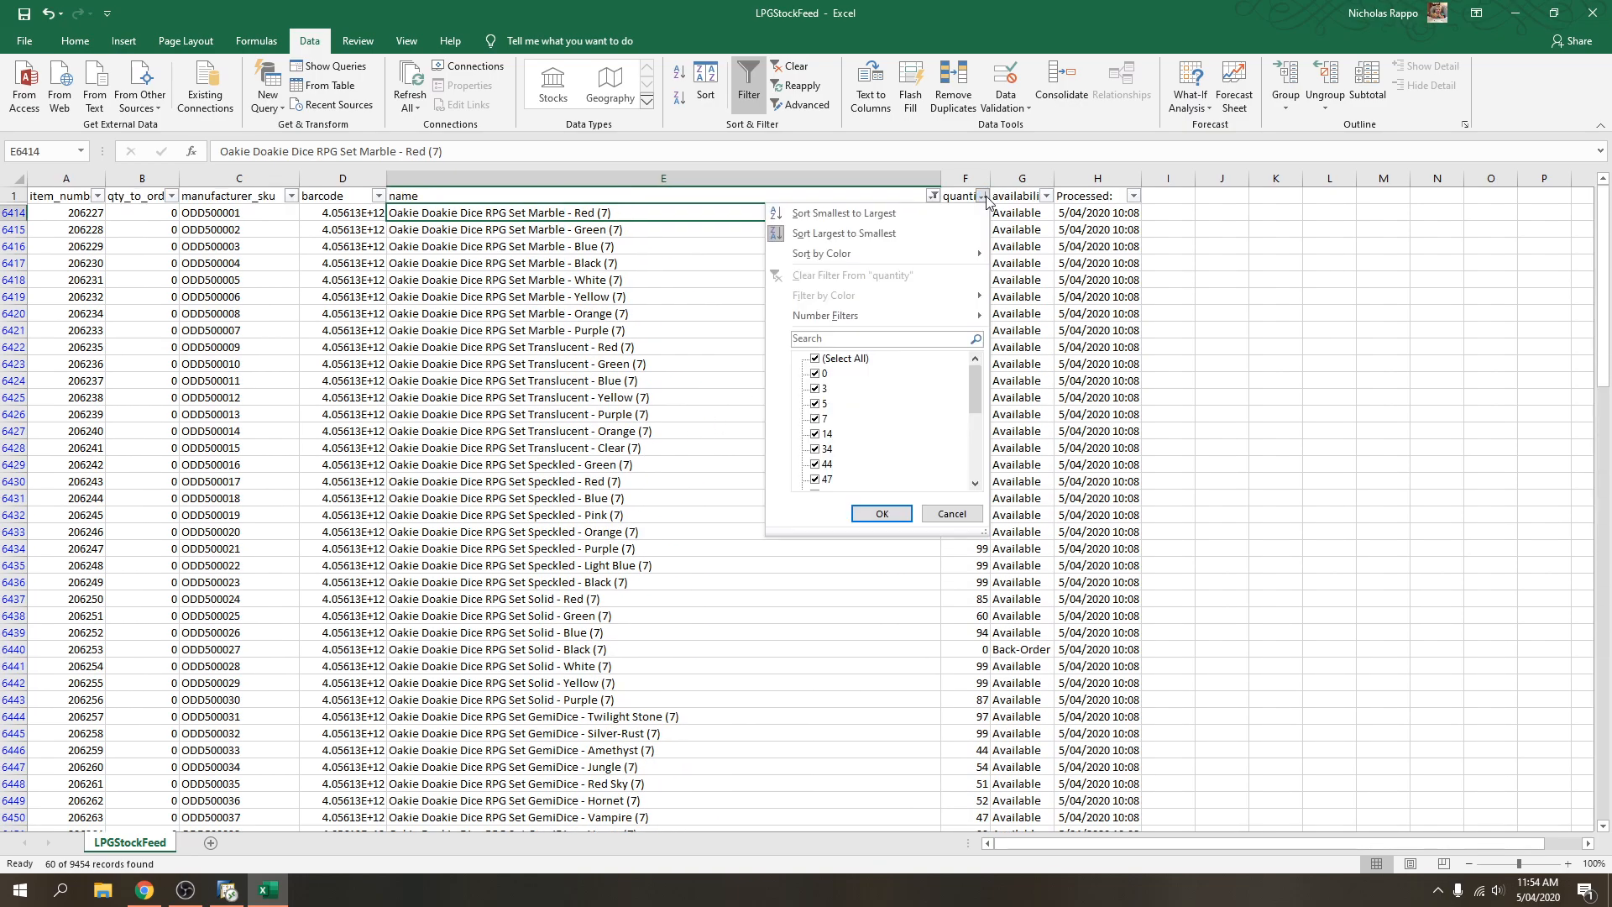
click(924, 233)
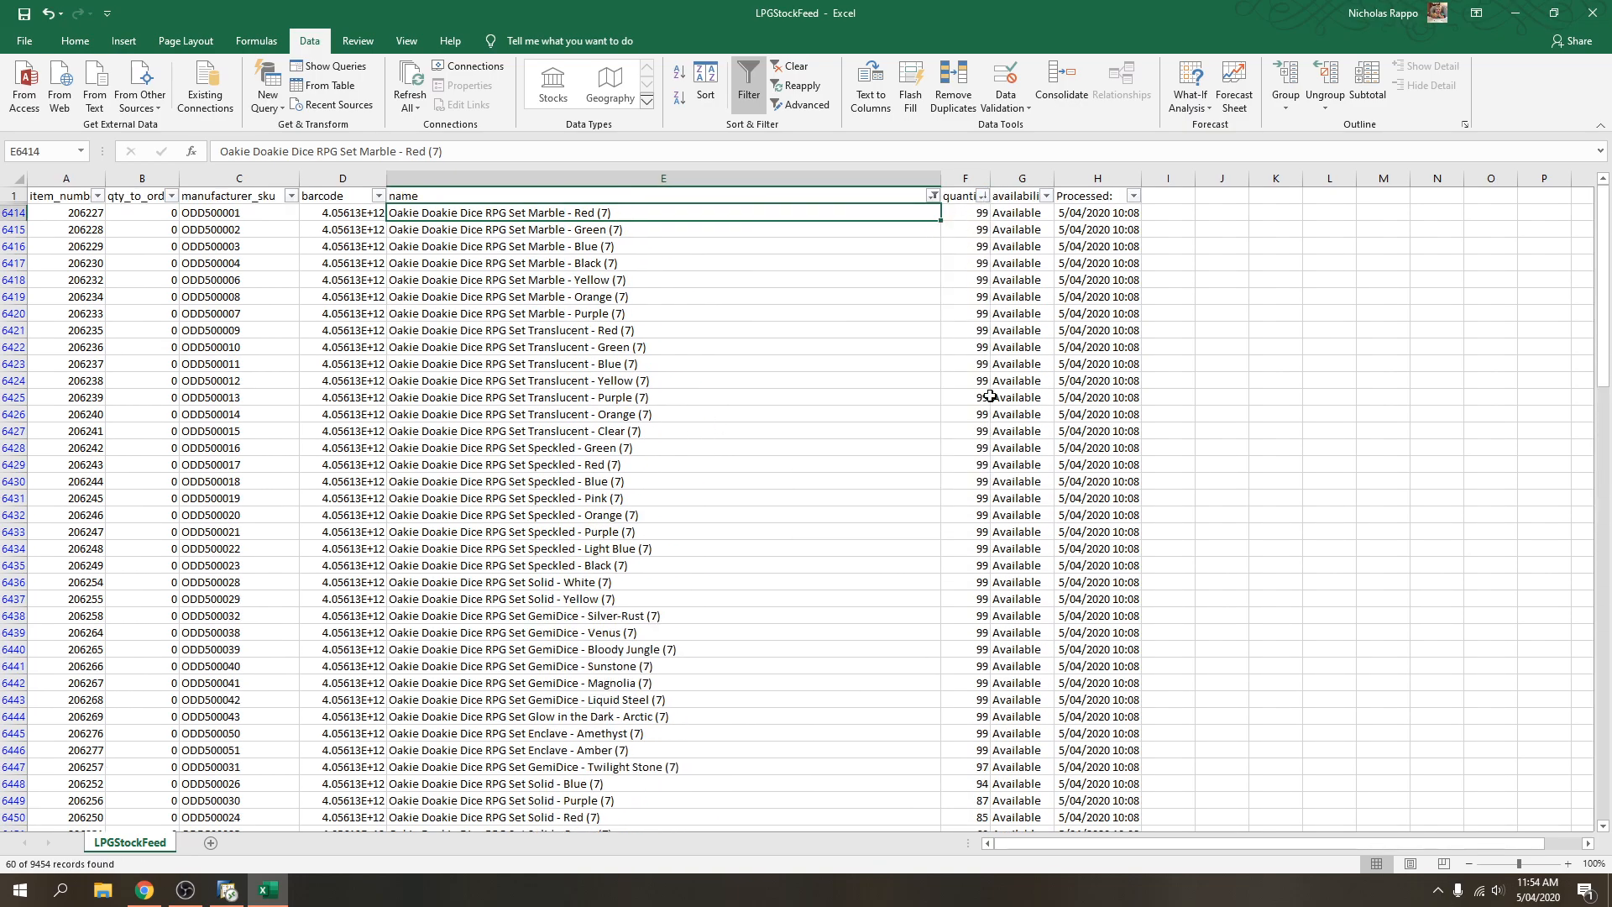
Enter 3 as qty_to_order for the first dice set and paste it down the in-stock rows.
click(140, 214)
text(3)
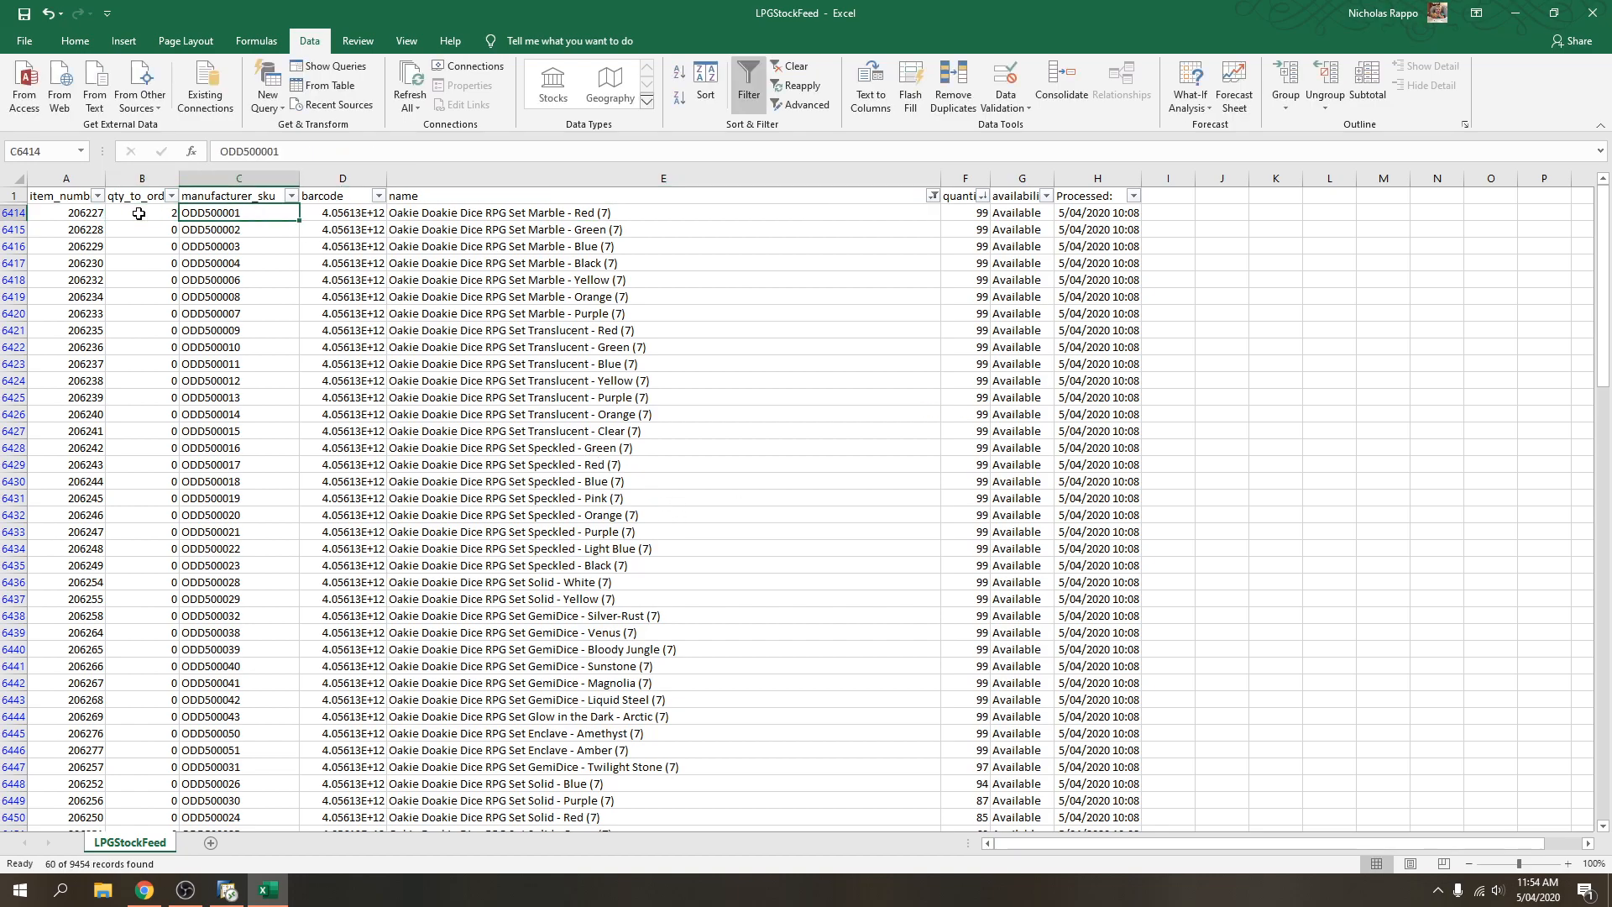
key(Tab)
click(138, 214)
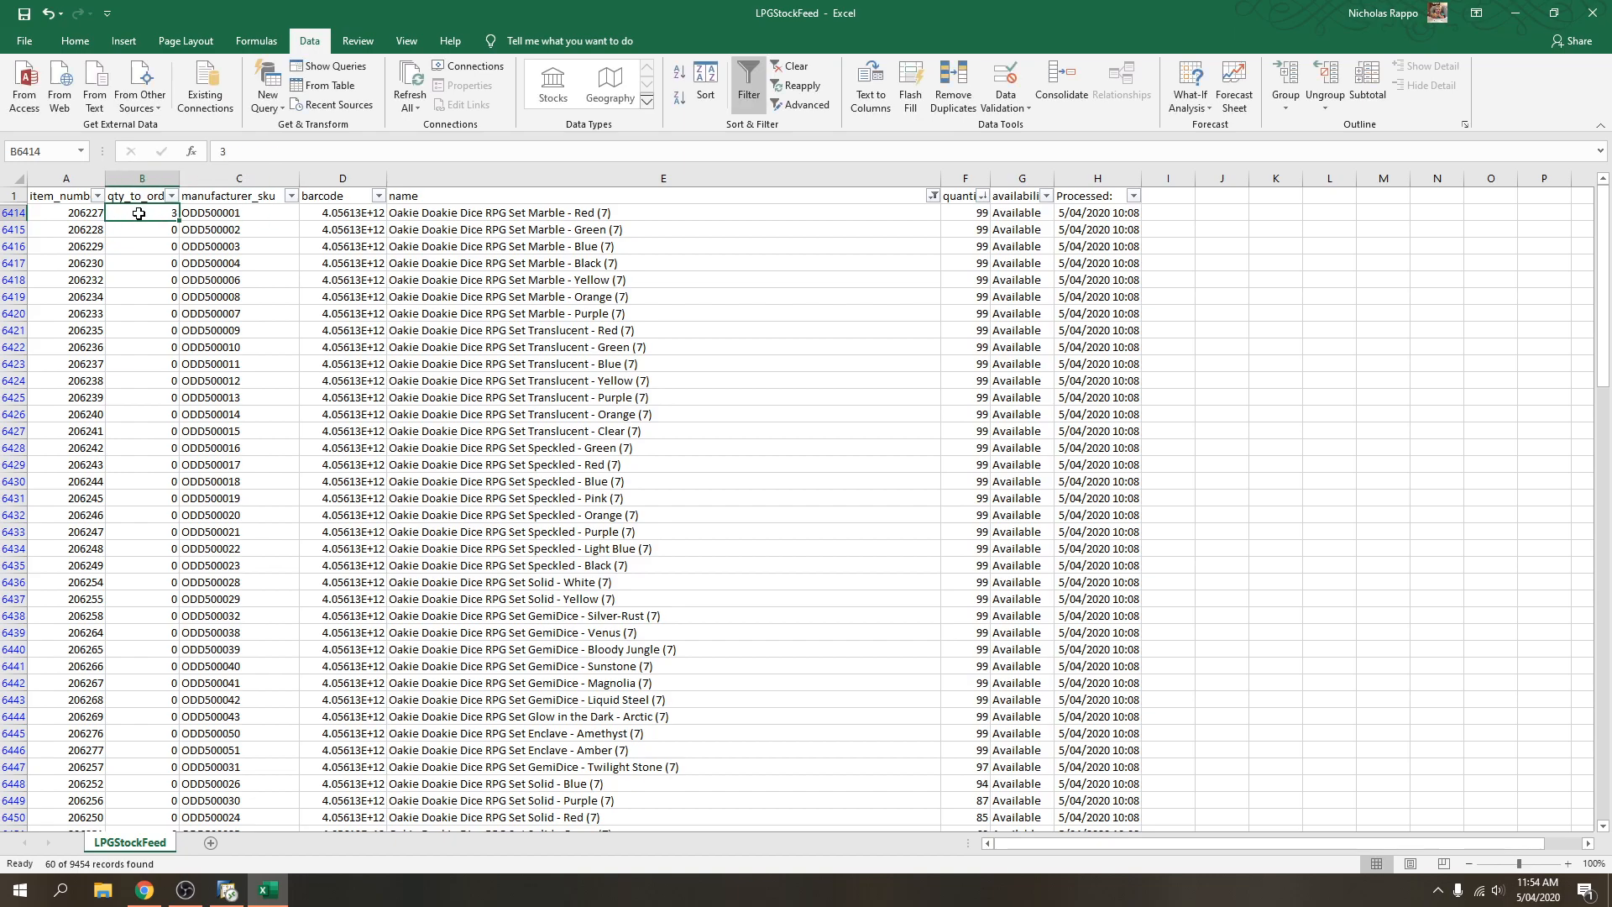
key(ctrl+c)
key(shift+Right)
key(shift+Right)
key(shift+Right)
key(shift+Right)
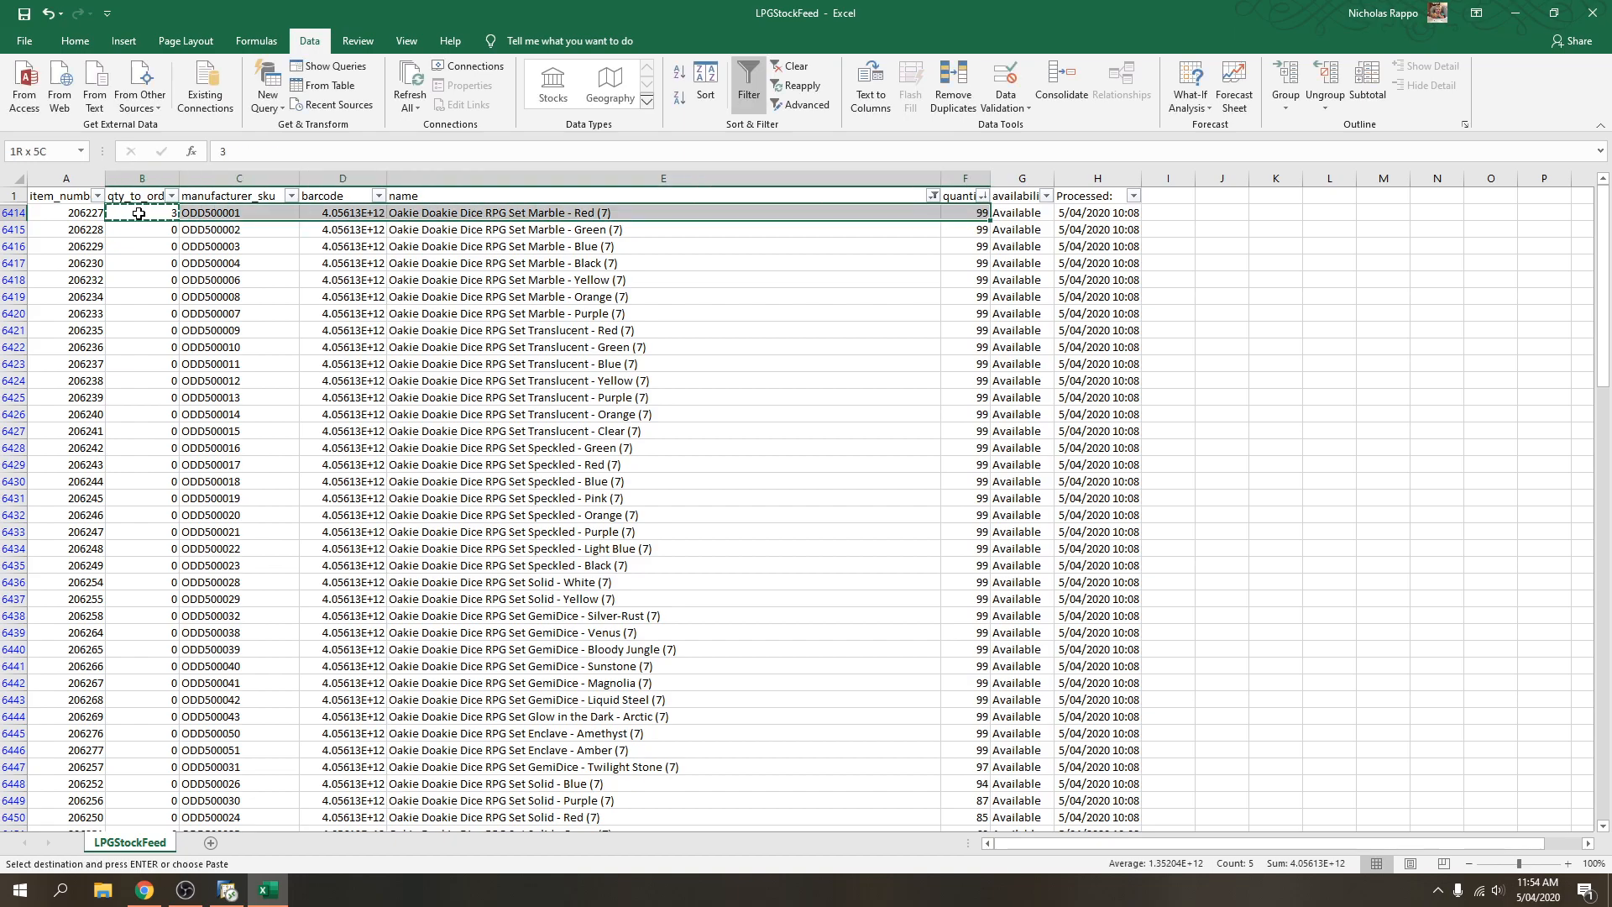
key(shift+Down)
key(shift+Down)
key(shift+Down)
key(shift+Down)
key(shift+Down)
key(shift+Down)
key(shift+Down)
key(shift+Down)
key(shift+Down)
key(shift+Down)
key(shift+Down)
key(shift+Down)
key(shift+Down)
key(shift+Down)
key(shift+Down)
key(shift+Down)
key(shift+Down)
key(shift+Down)
key(shift+Down)
key(shift+Down)
key(shift+Down)
key(shift+Down)
key(shift+Down)
key(shift+Down)
key(shift+Down)
key(shift+Down)
key(shift+Down)
key(shift+Down)
key(shift+Down)
key(shift+Down)
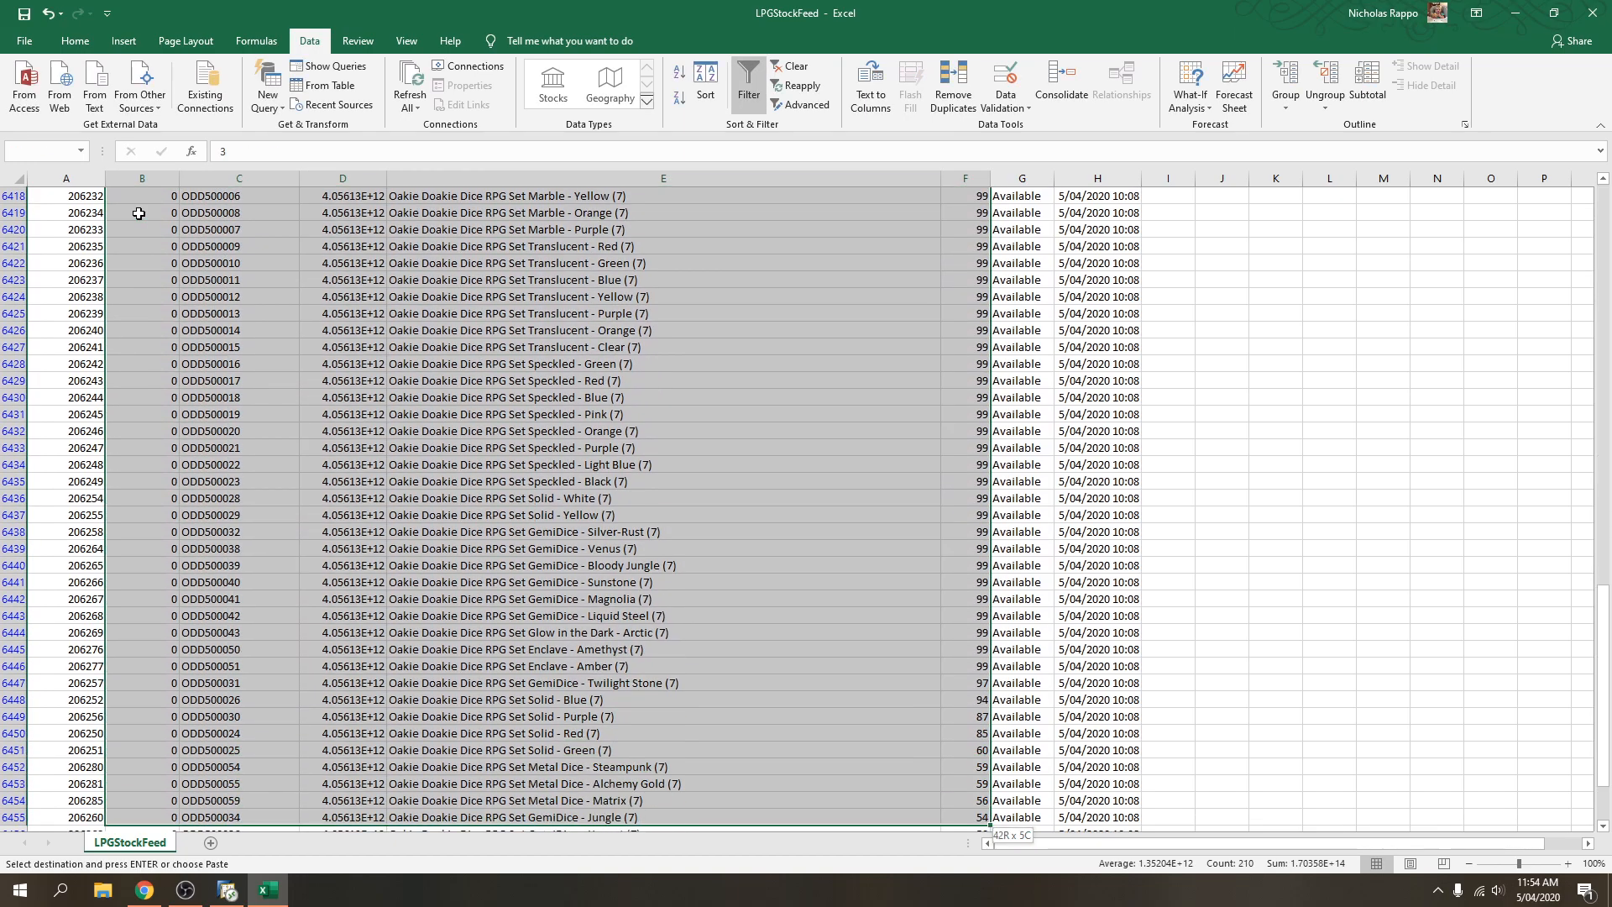
key(shift+Up)
key(shift+Up)
key(shift+Up)
key(shift+Up)
key(shift+Left)
key(shift+Left)
key(shift+Left)
key(shift+Left)
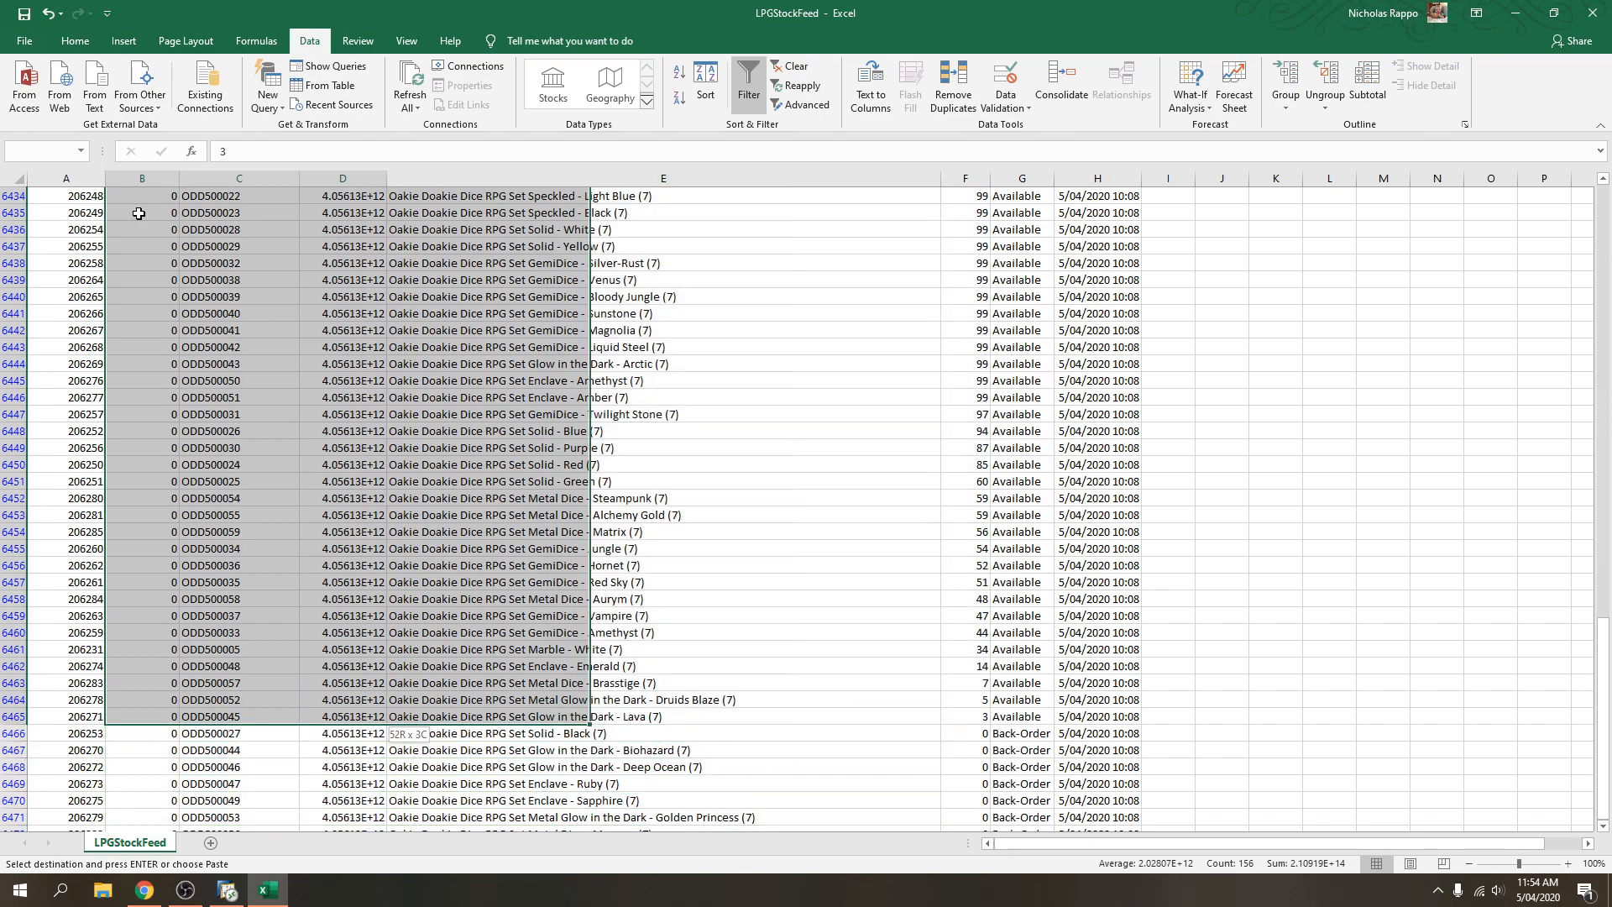
key(ctrl+v)
scroll(360, 421, up, 1)
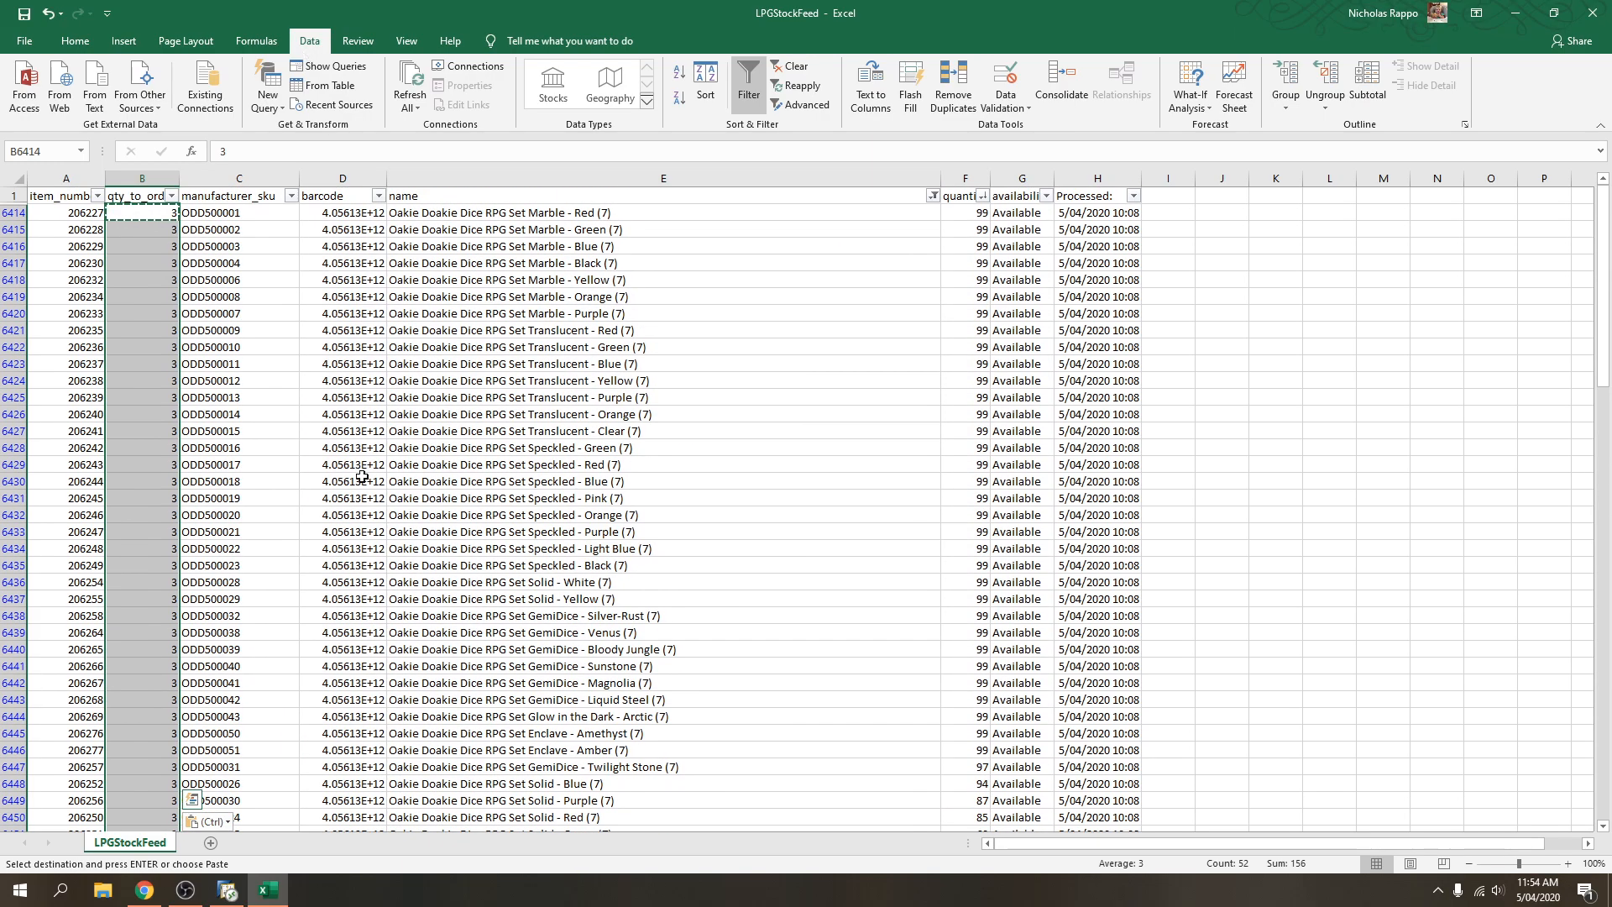
click(334, 647)
key(Escape)
Set qty_to_order to 7 for Brasstige and 5 for Druids Blaze.
scroll(434, 651, down, 6)
scroll(433, 651, down, 5)
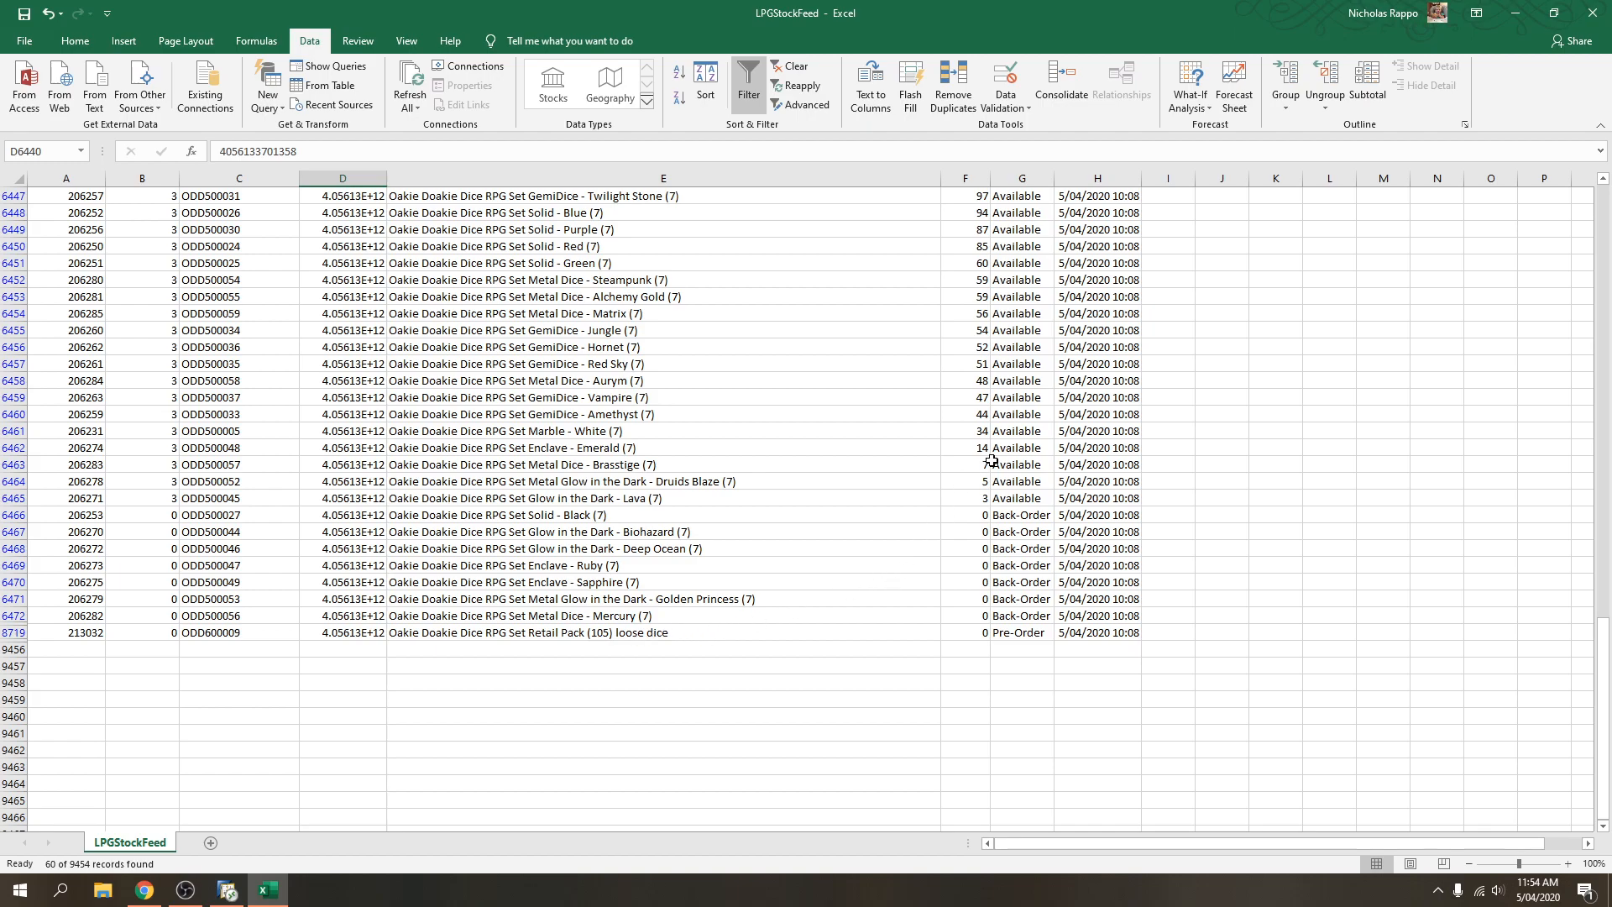
drag(978, 463, 153, 468)
click(158, 464)
text(7)
click(162, 485)
text(5)
key(Return)
click(394, 501)
Clear the filter, save the file keeping CSV format, and close Excel.
scroll(402, 586, up, 12)
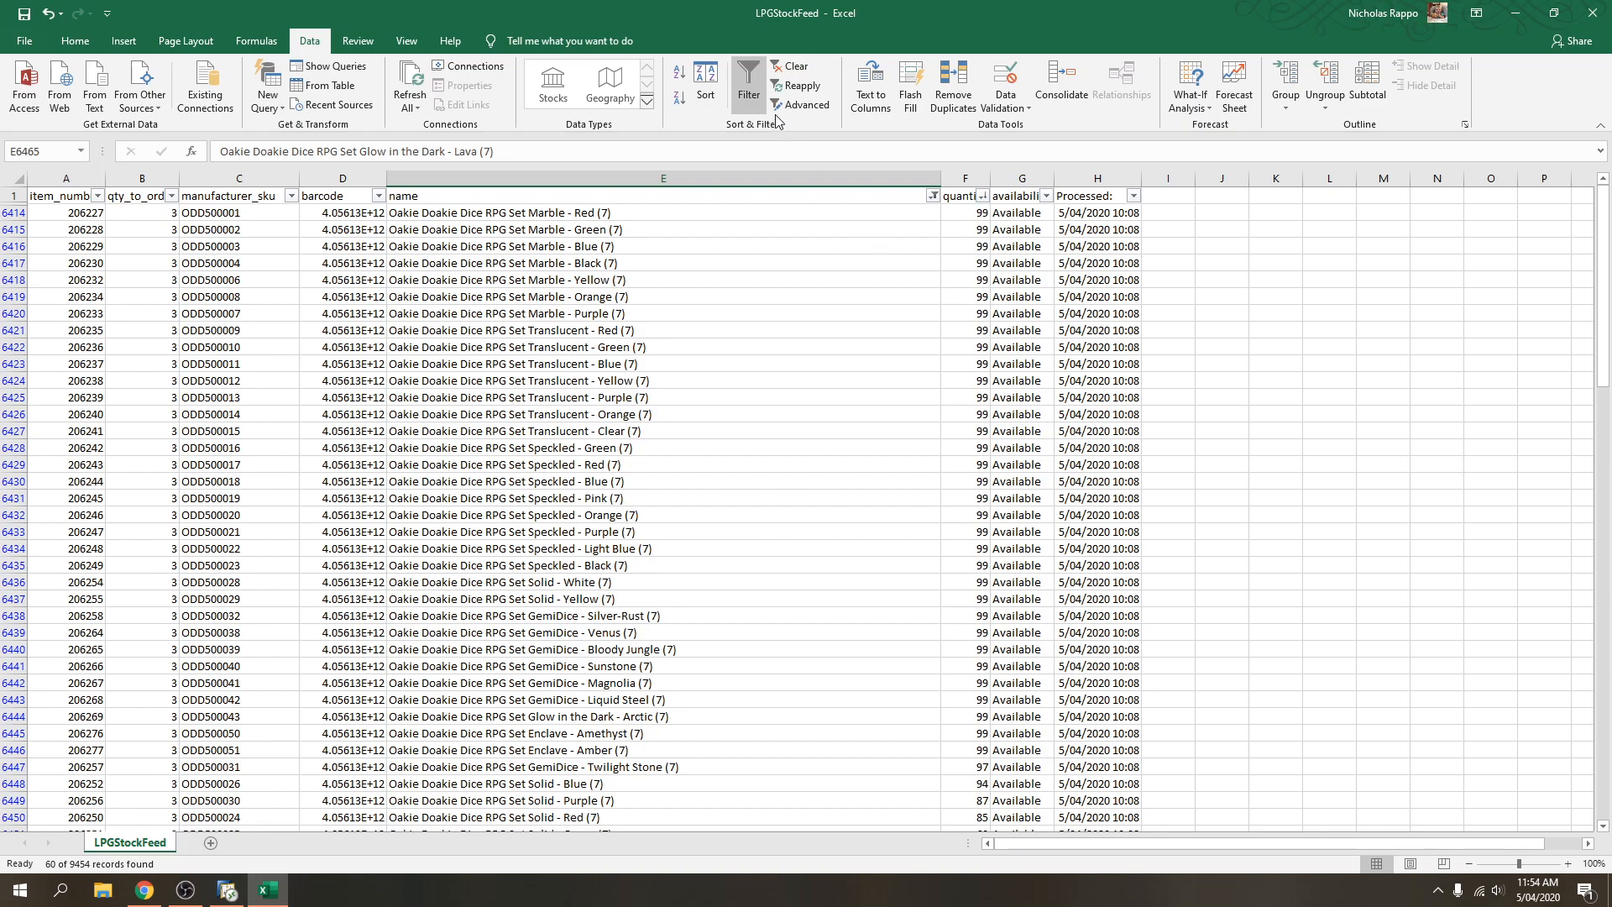
click(748, 84)
click(23, 14)
click(742, 500)
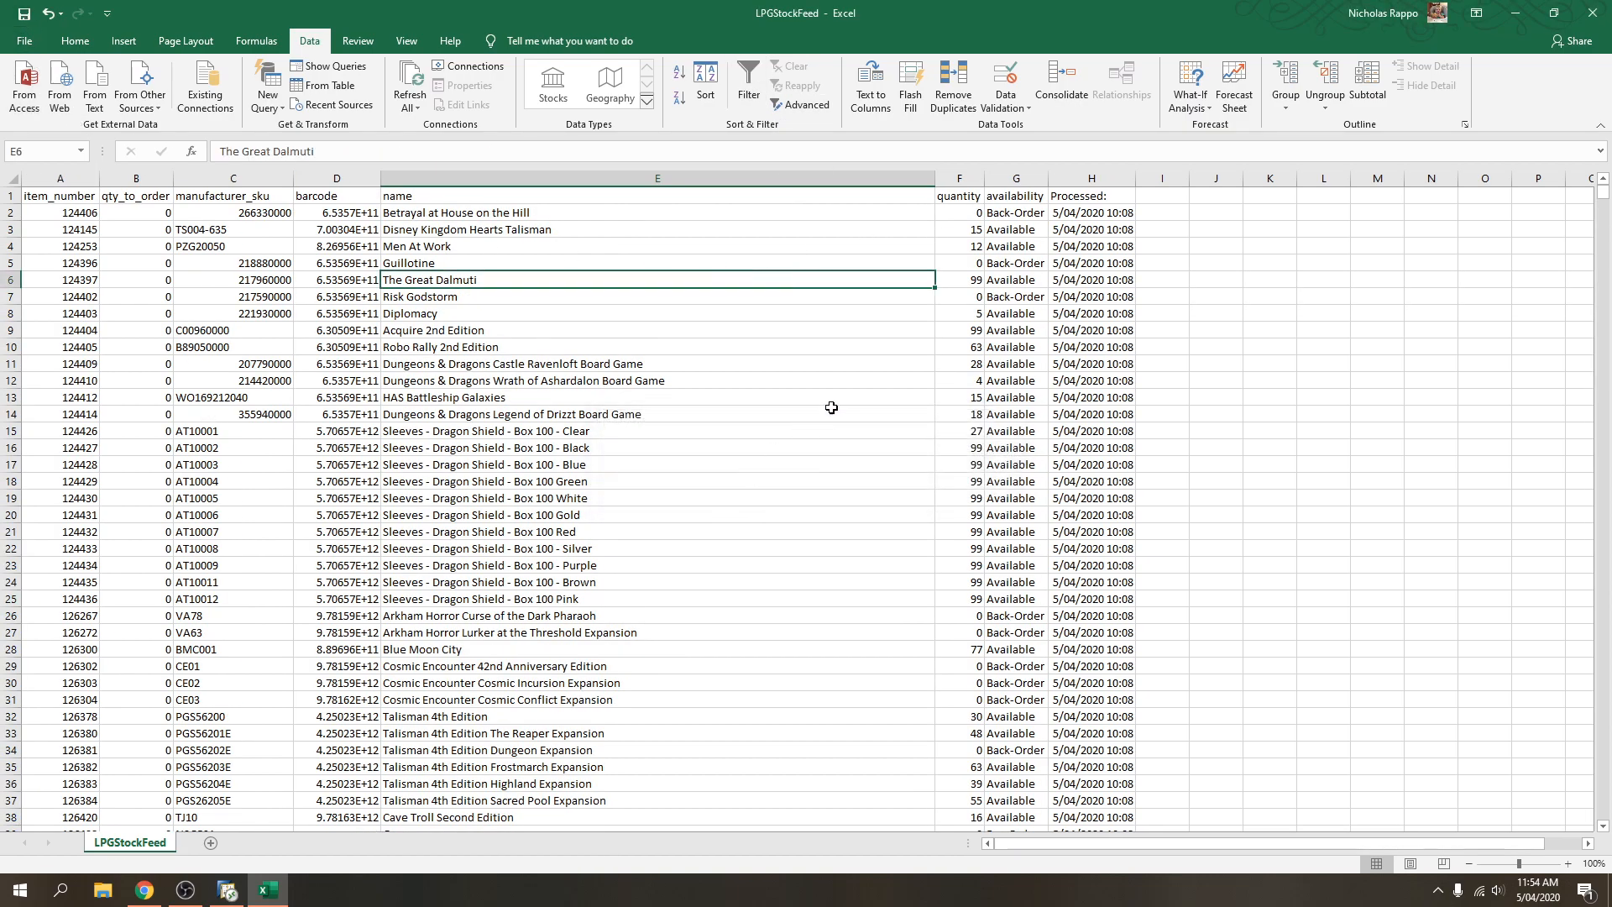
click(1593, 13)
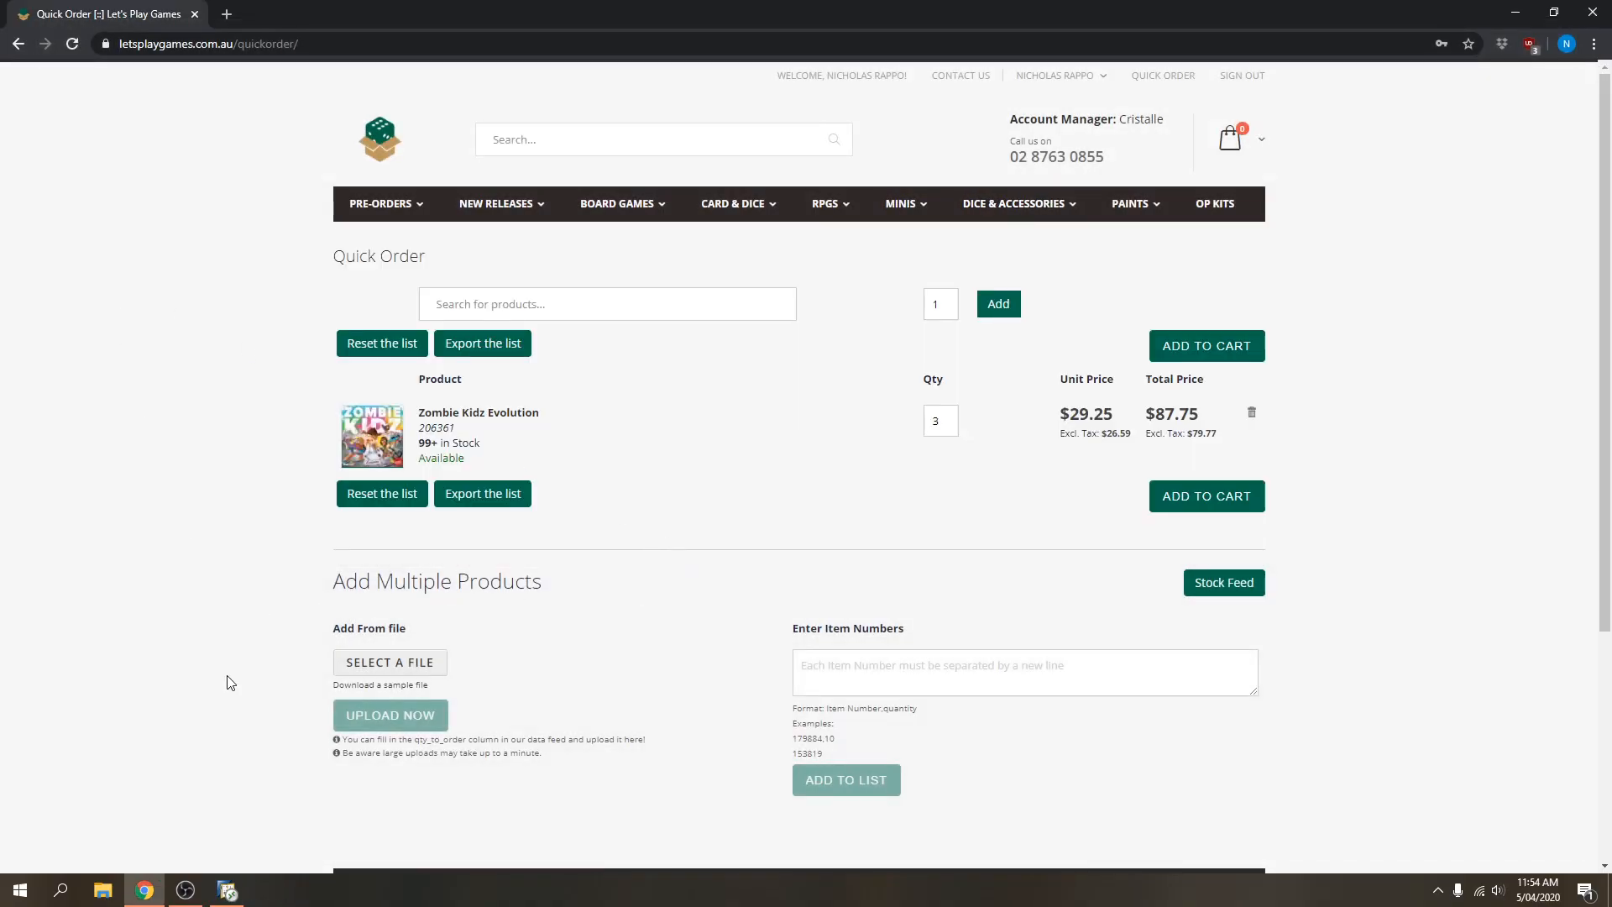
Choose LPGStockFeed.csv from Downloads and upload it into the Quick Order list.
click(387, 669)
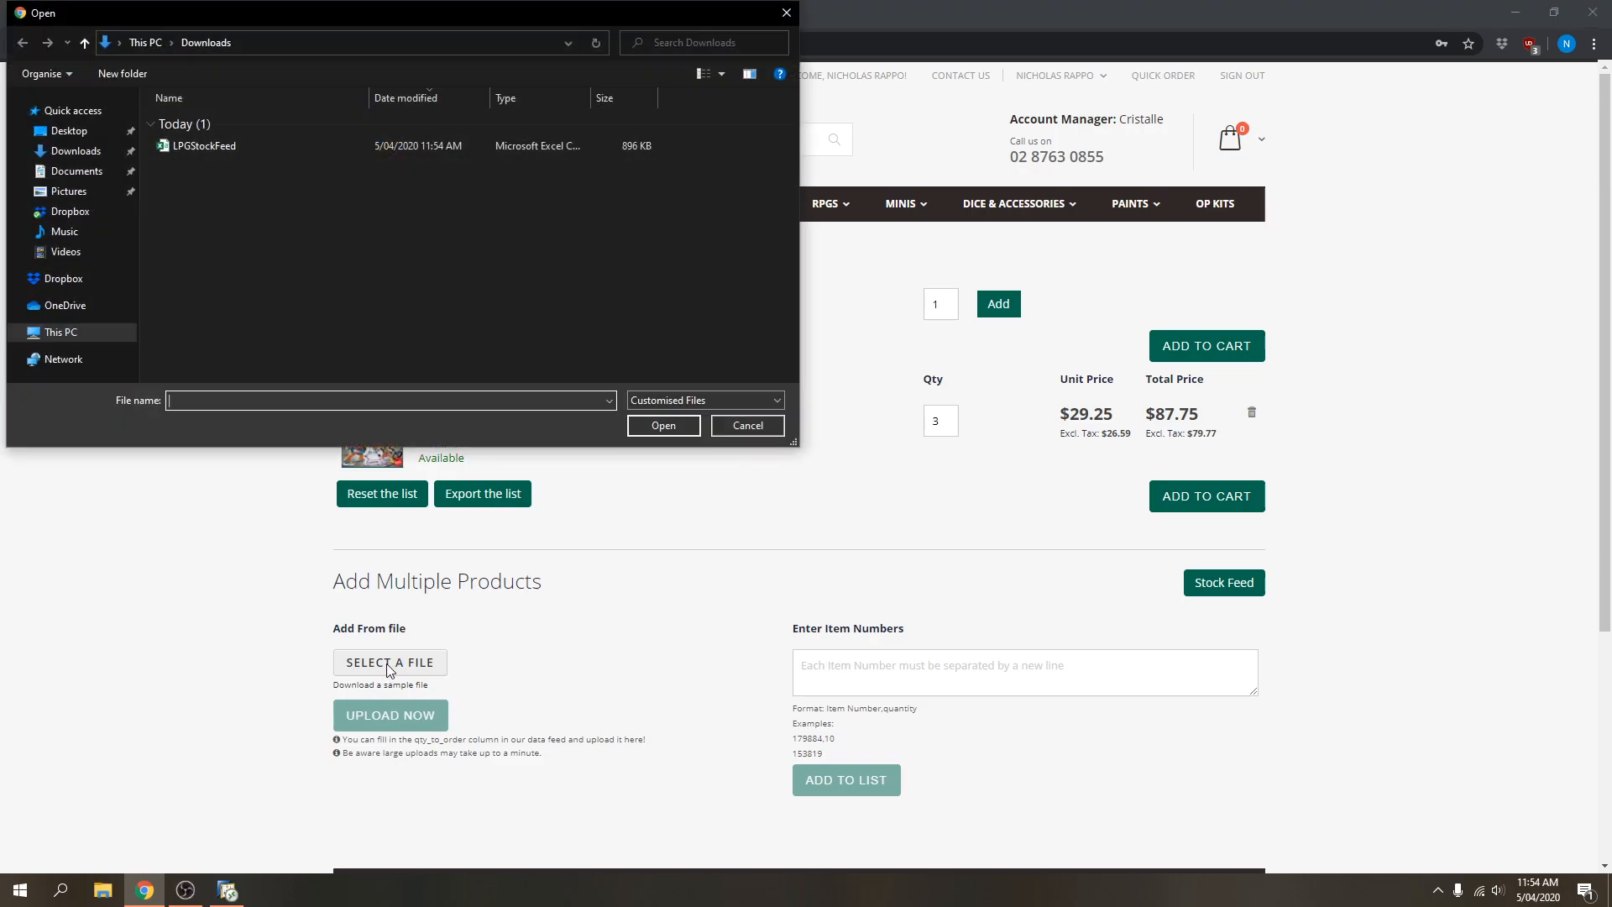
click(198, 149)
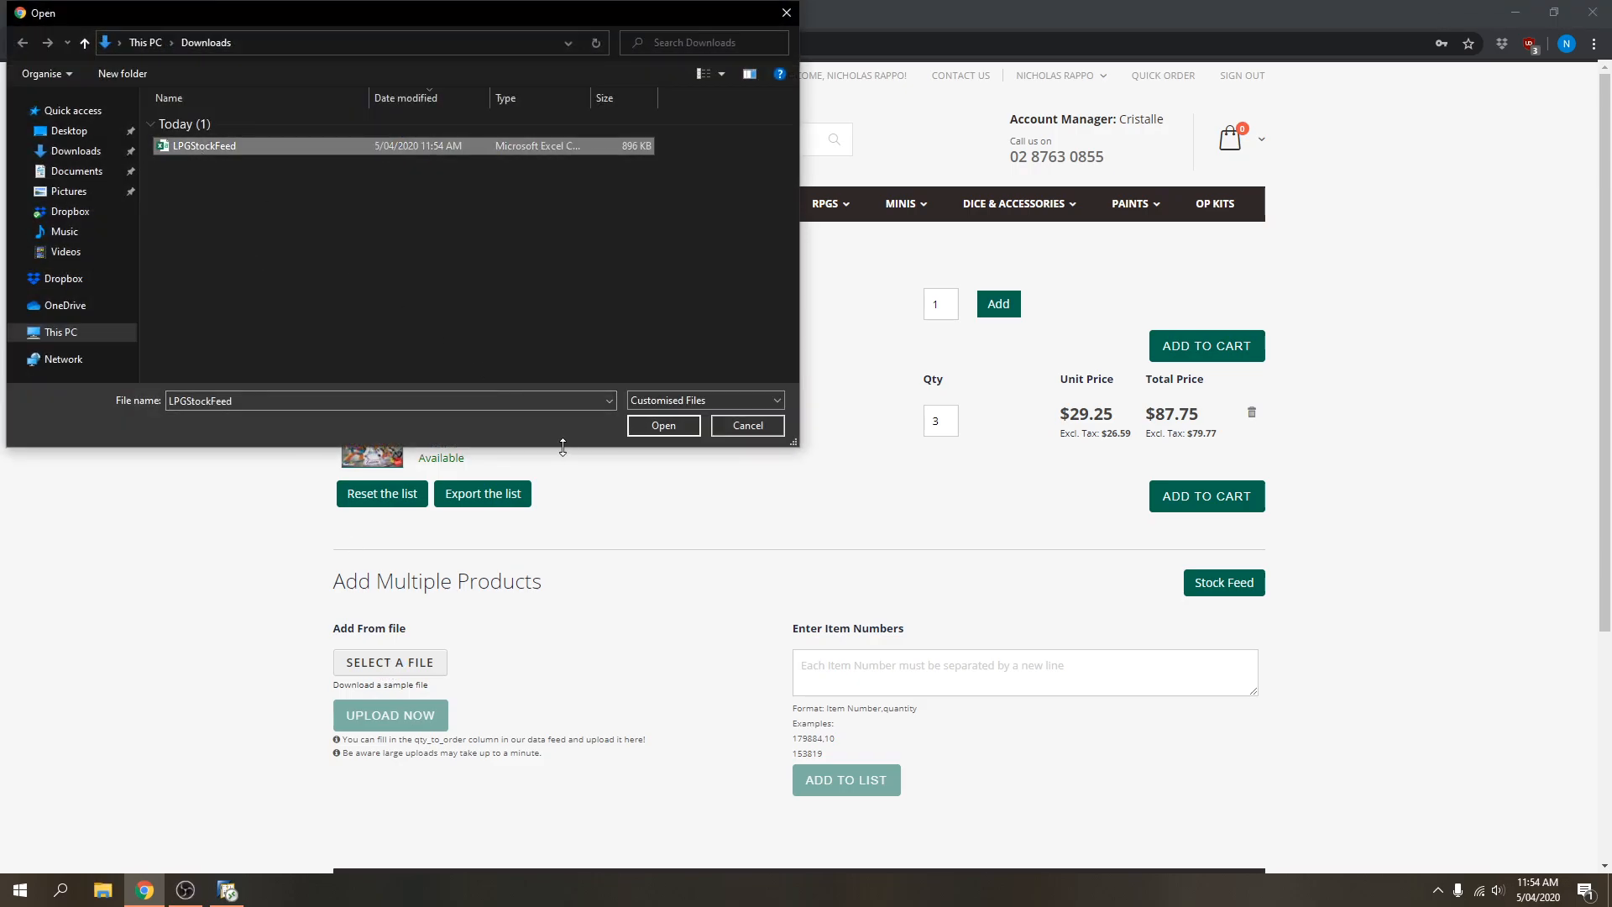
click(663, 426)
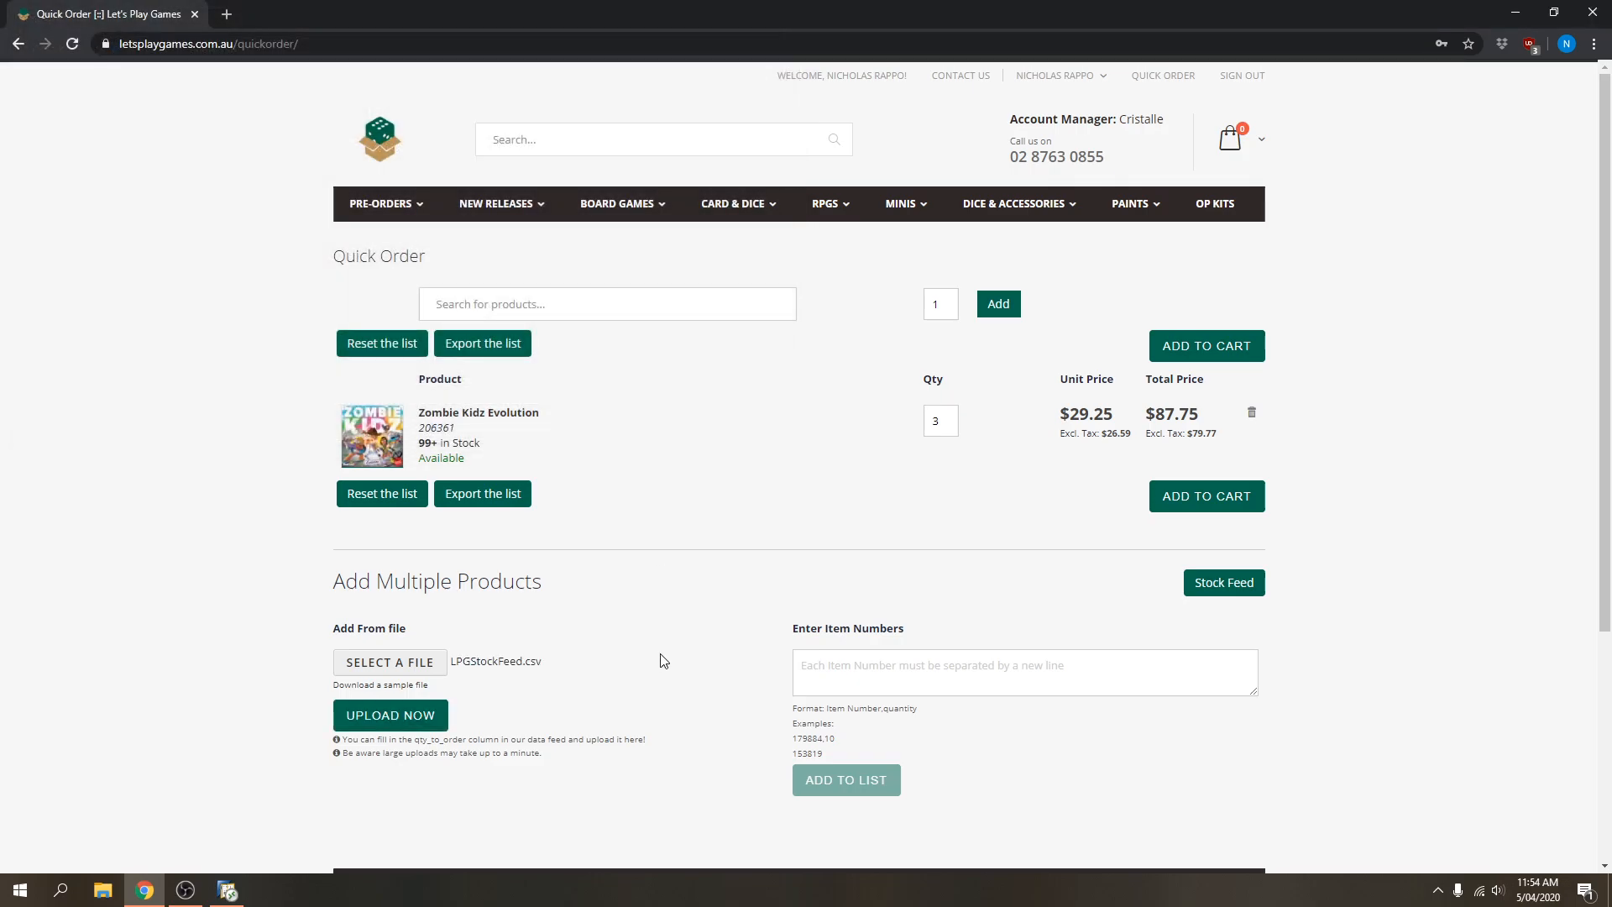
click(407, 724)
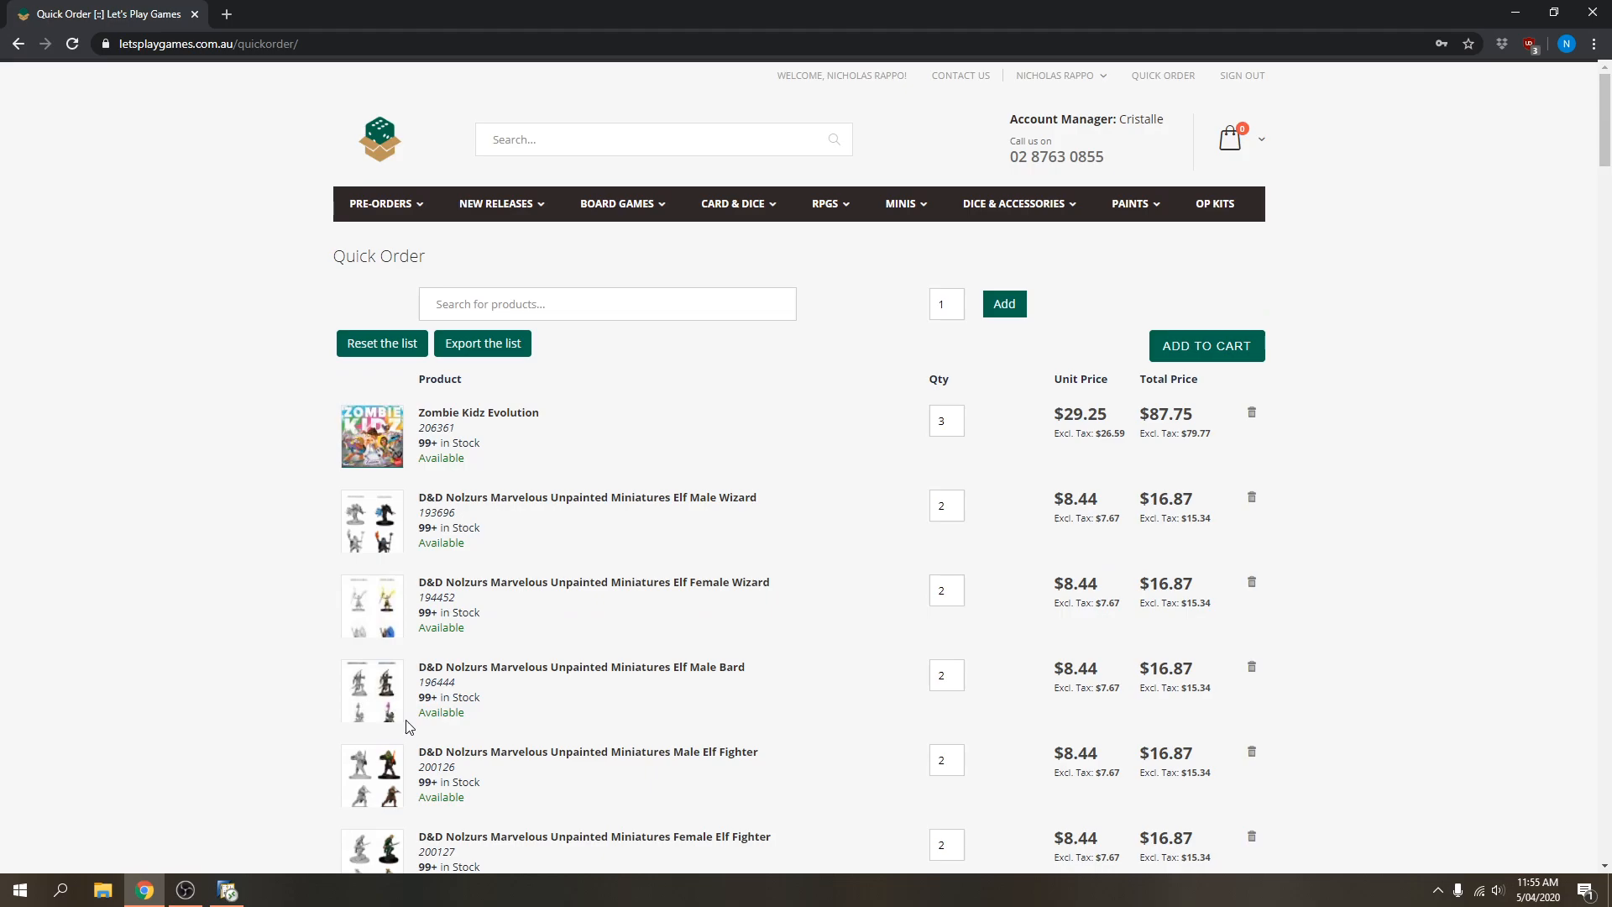
scroll(622, 673, down, 5)
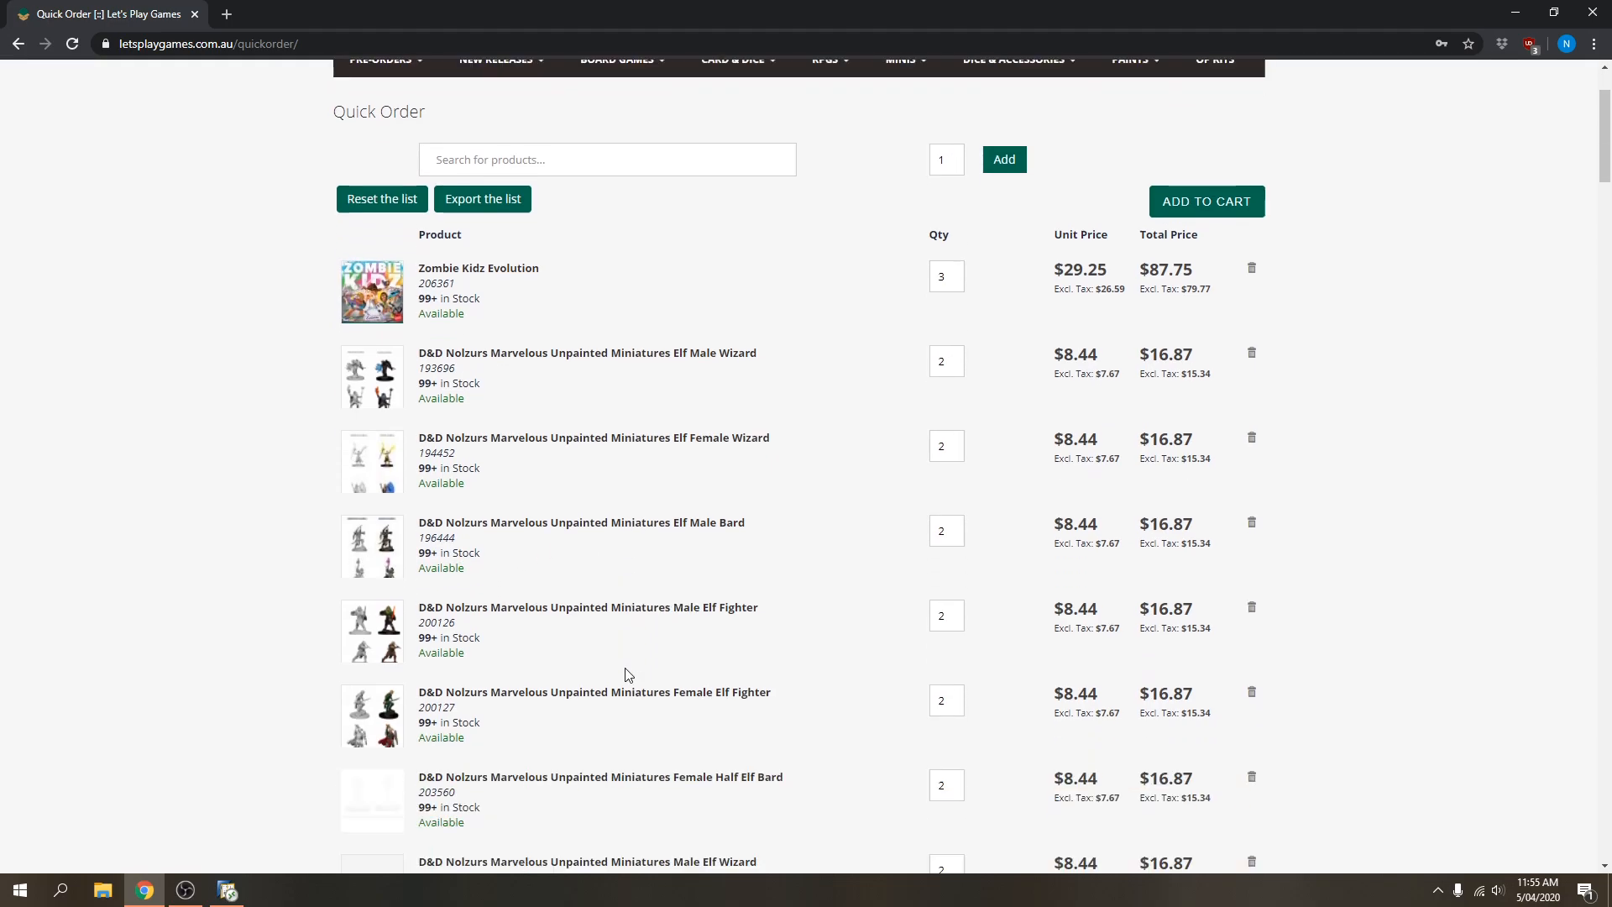
scroll(643, 678, down, 2)
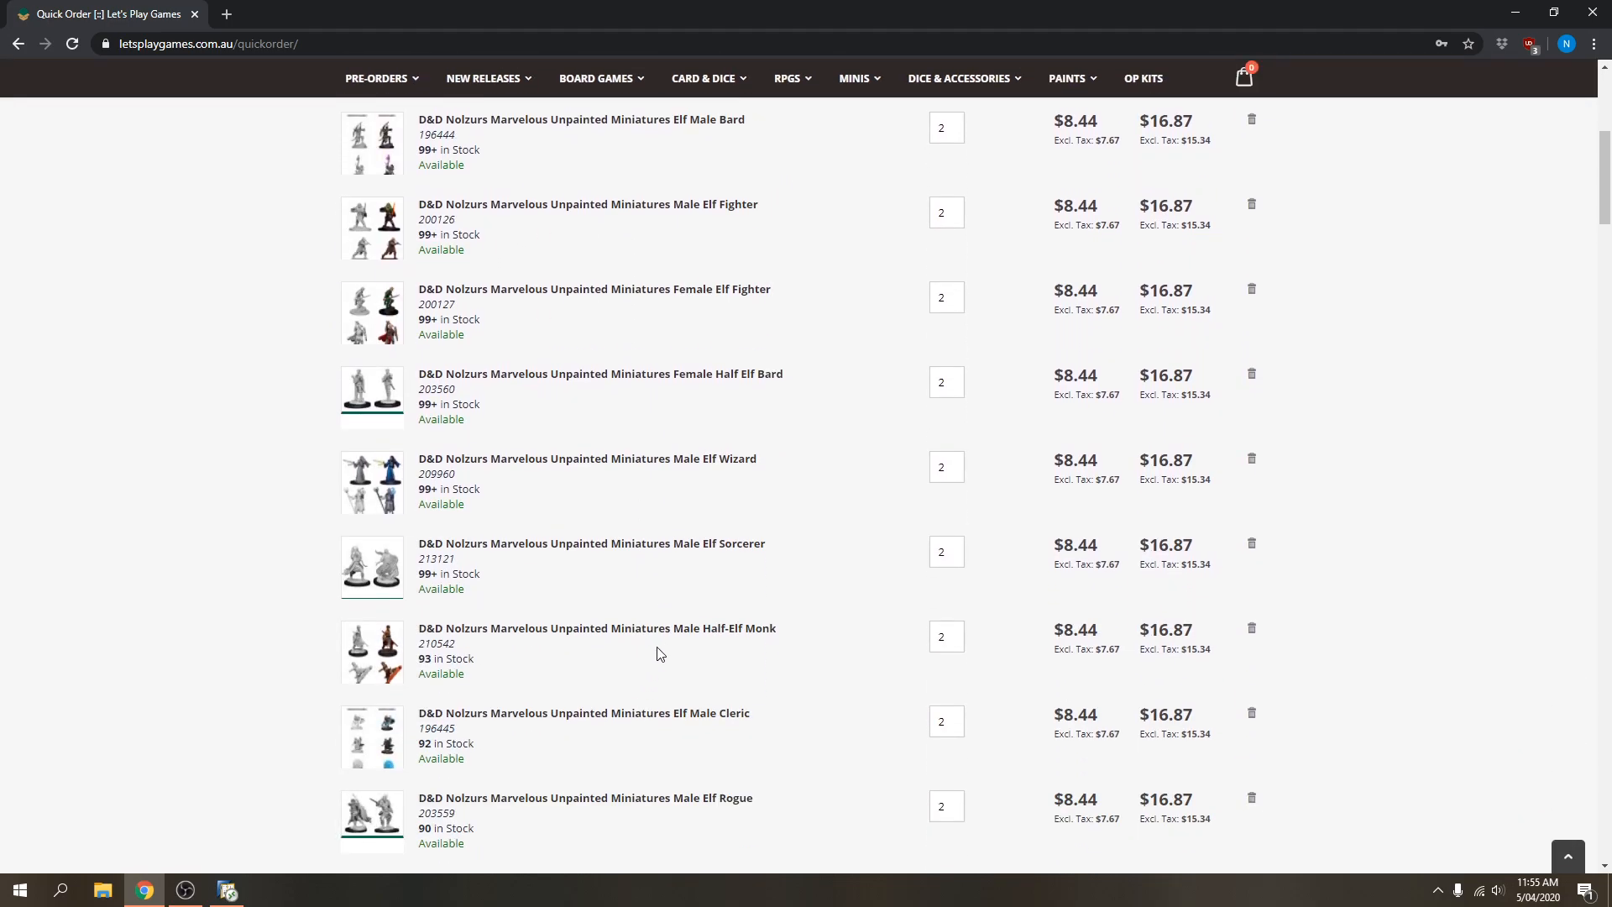
scroll(659, 651, down, 13)
scroll(601, 547, down, 20)
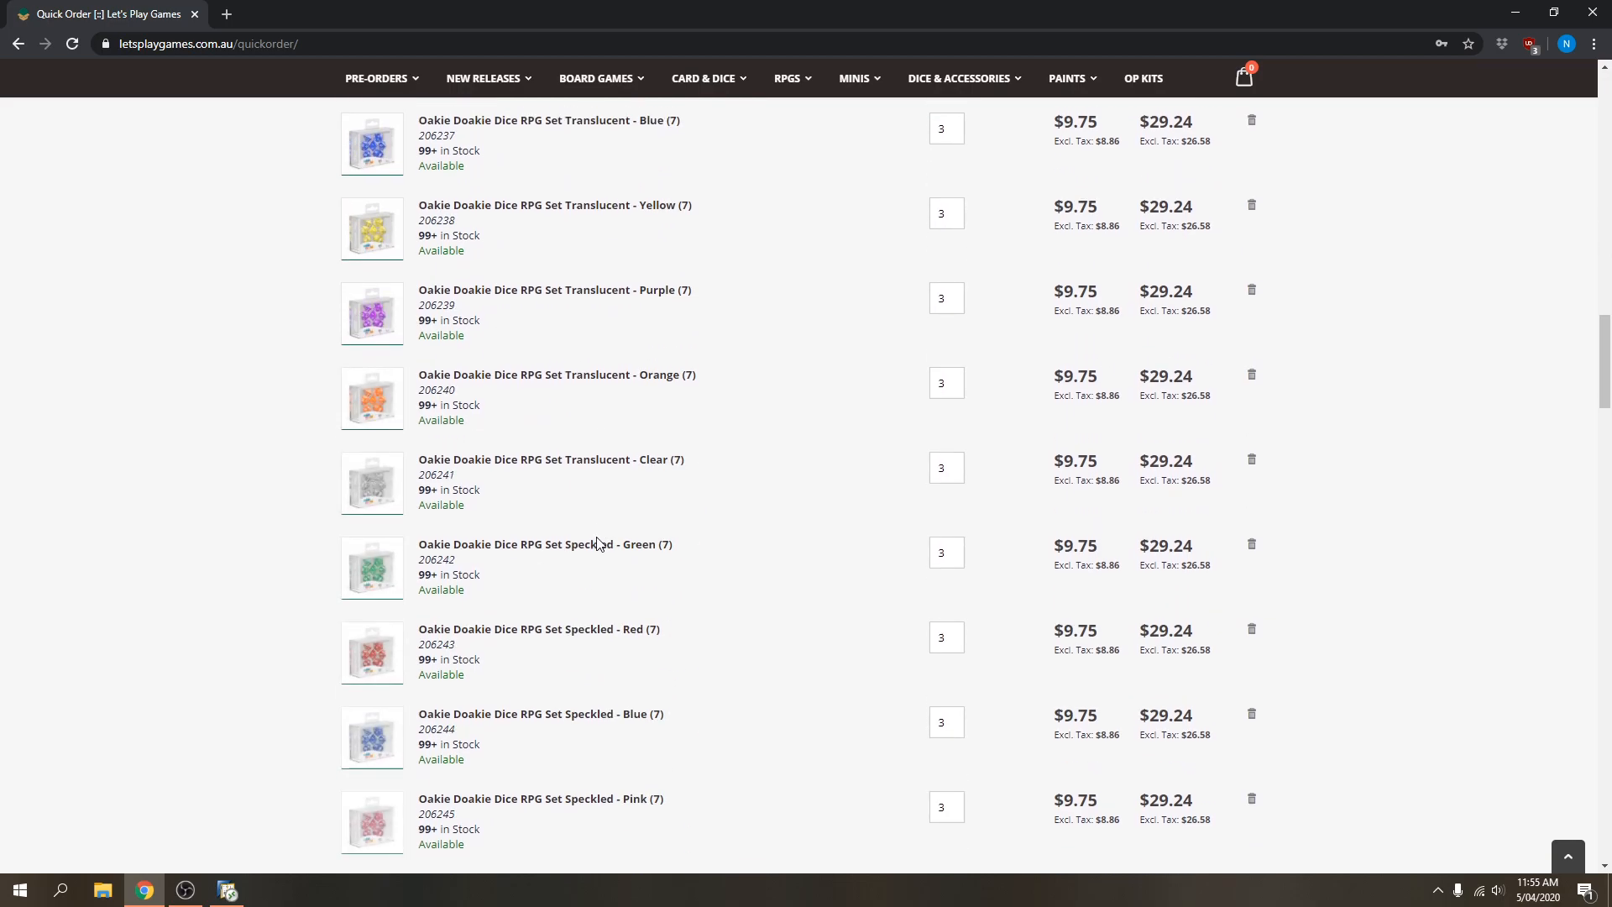
scroll(595, 545, down, 13)
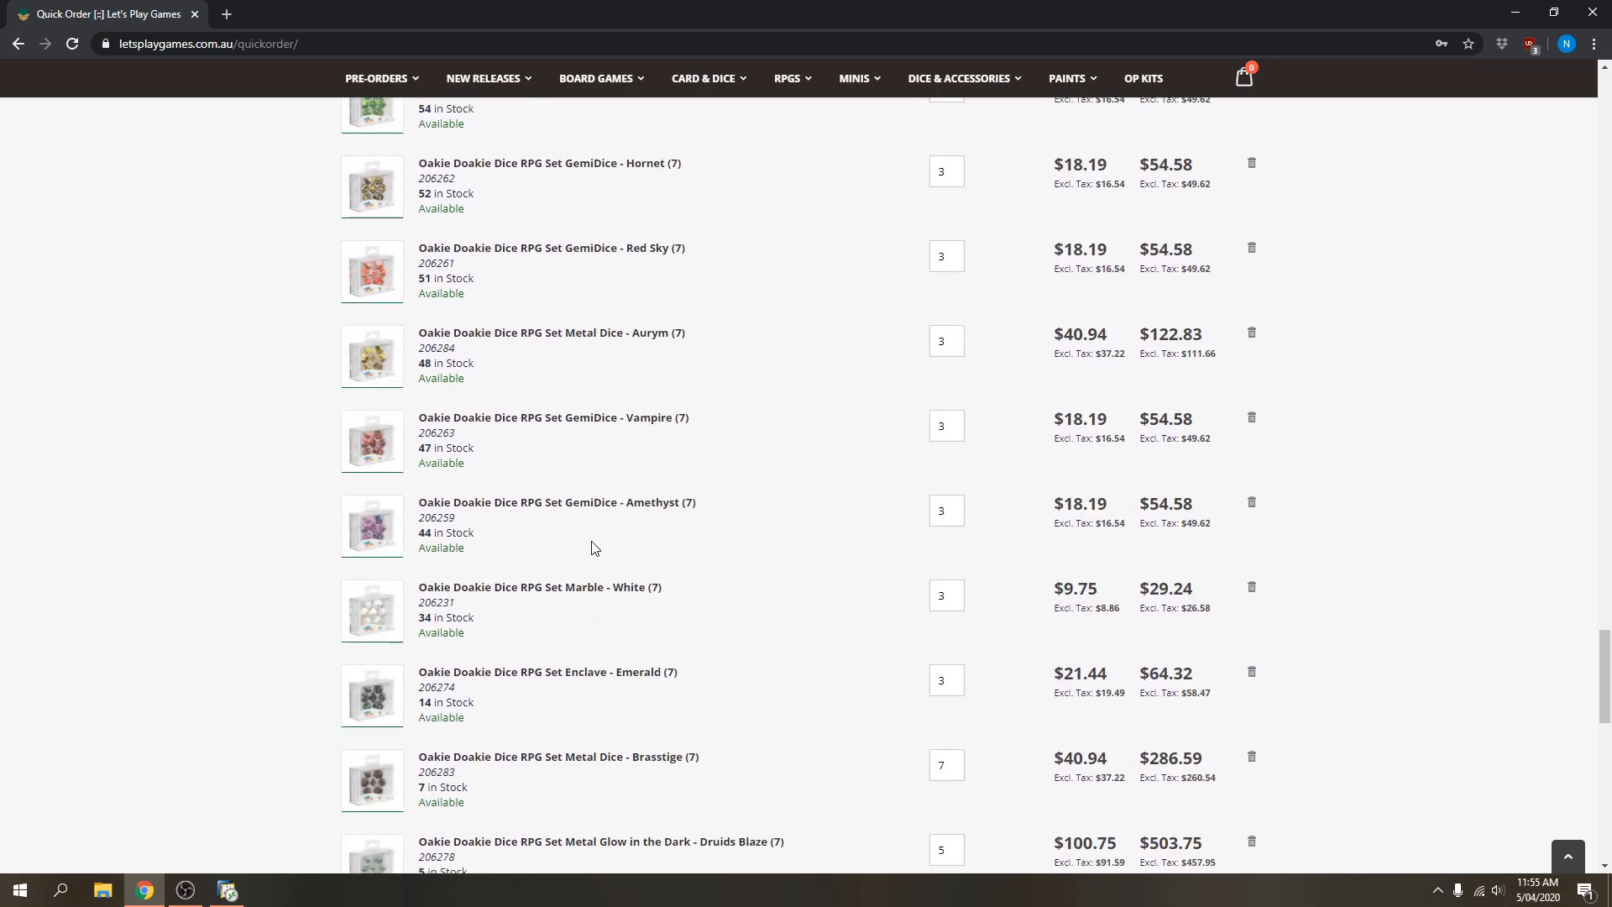
scroll(629, 518, down, 6)
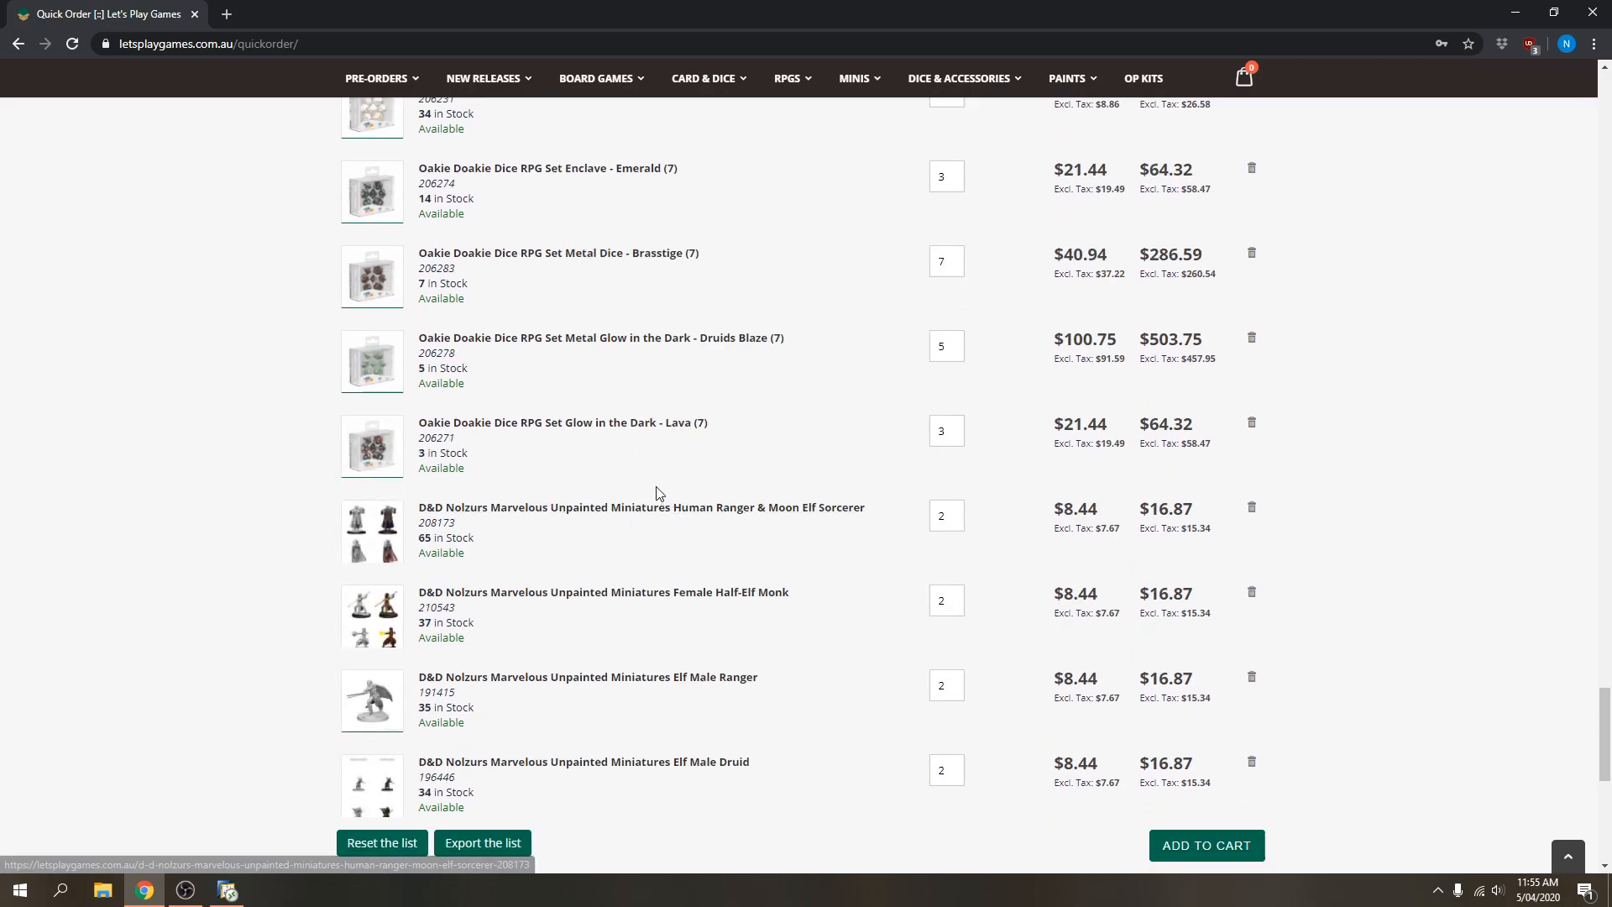
scroll(663, 495, down, 4)
scroll(668, 529, up, 15)
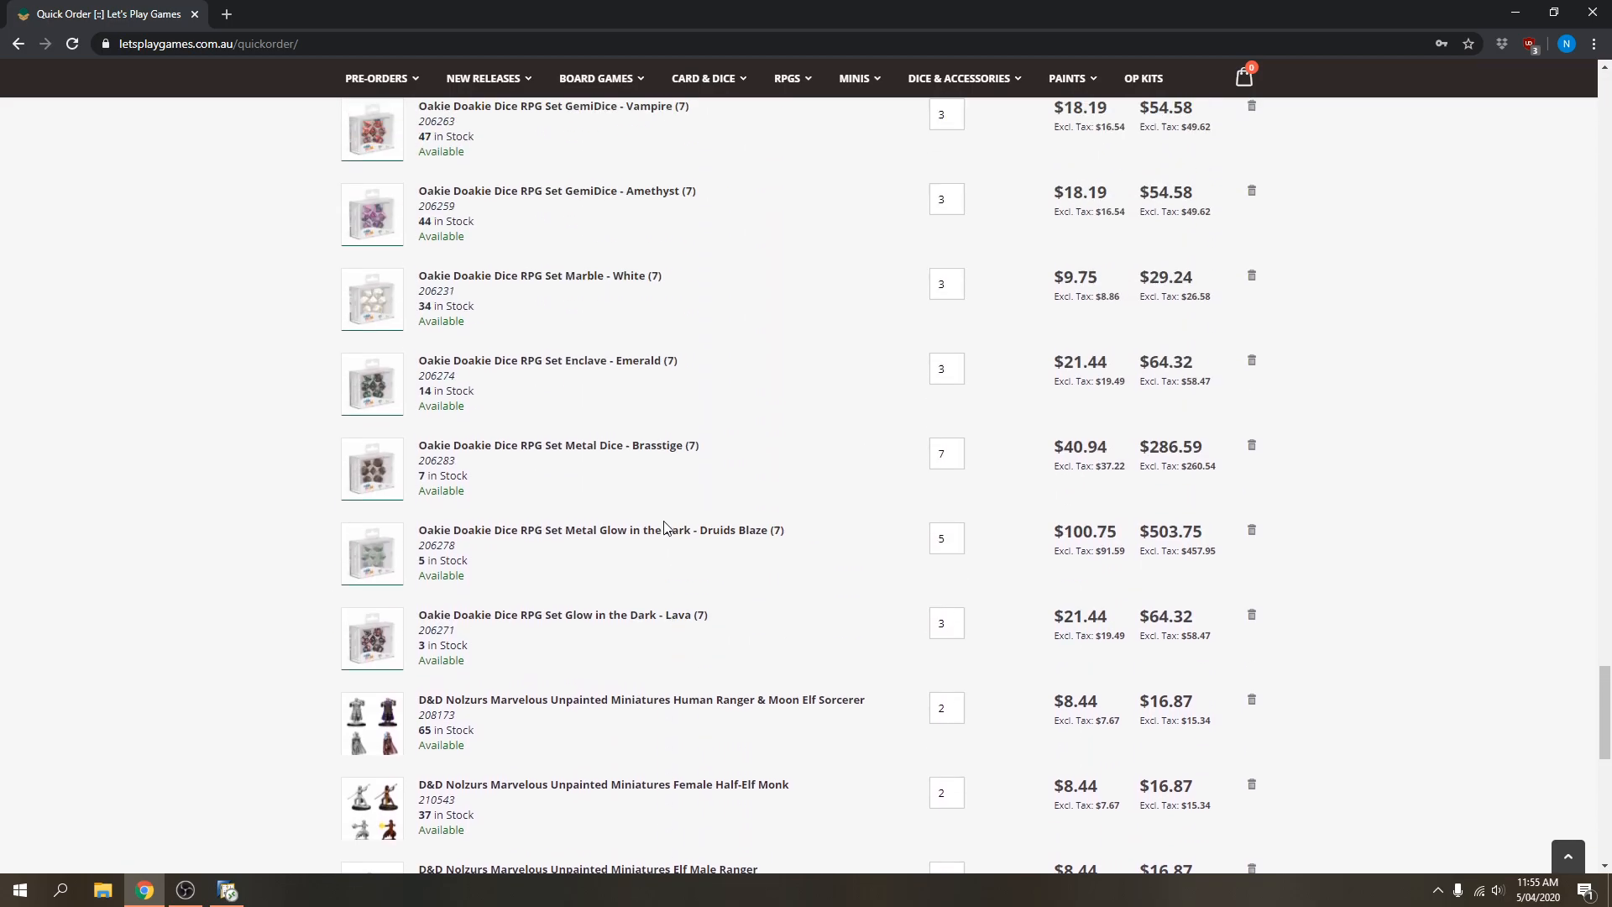
scroll(659, 536, up, 15)
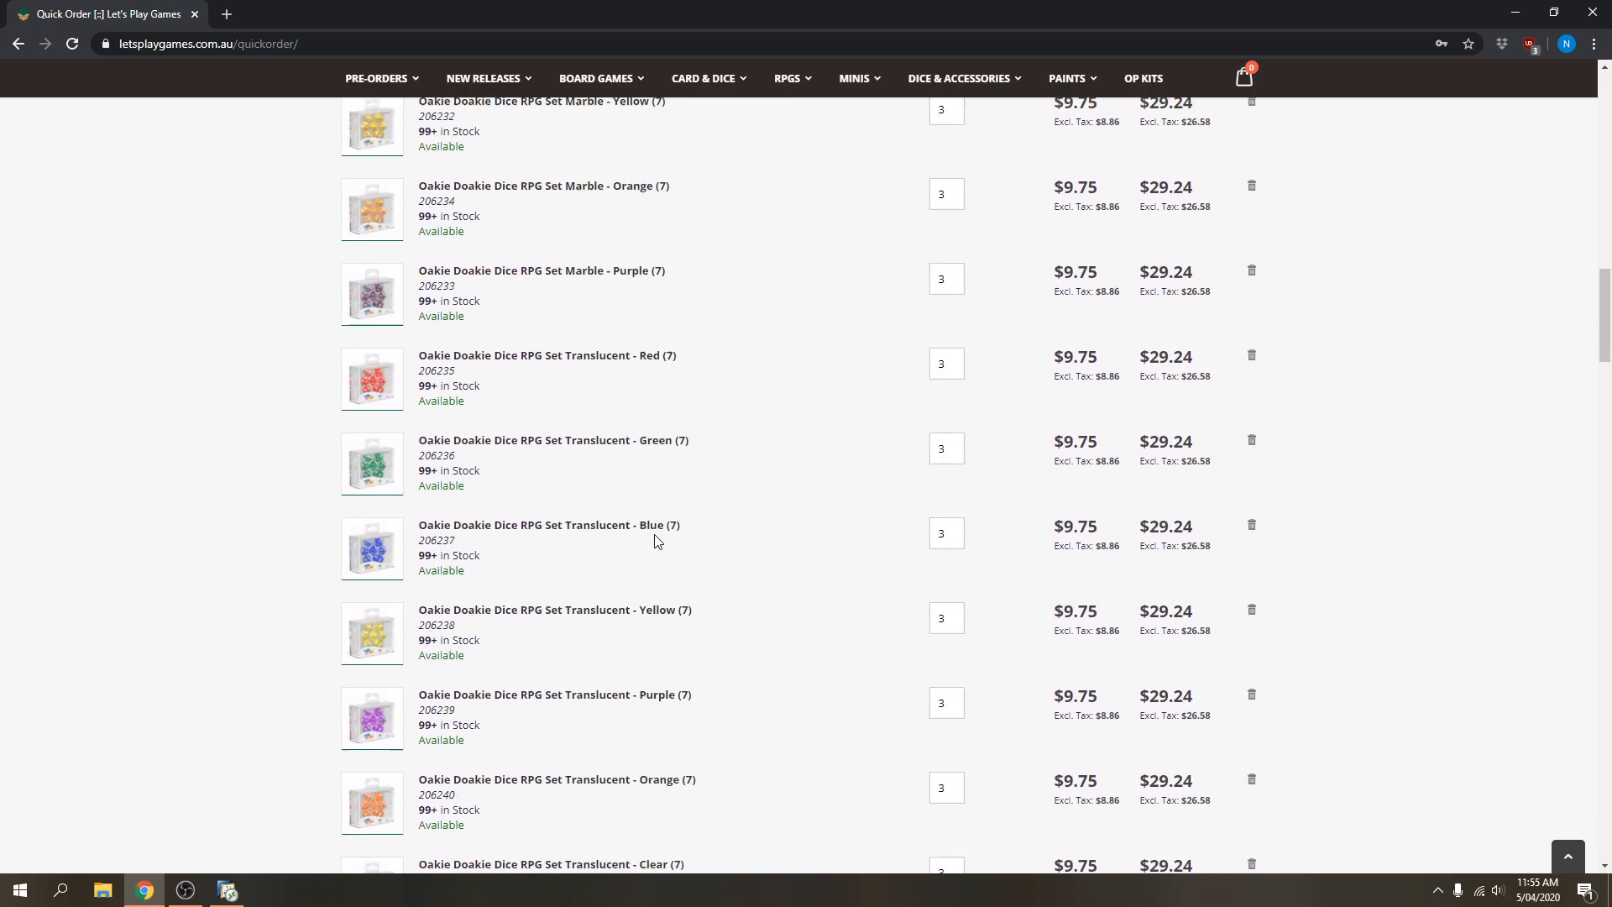
scroll(650, 544, up, 7)
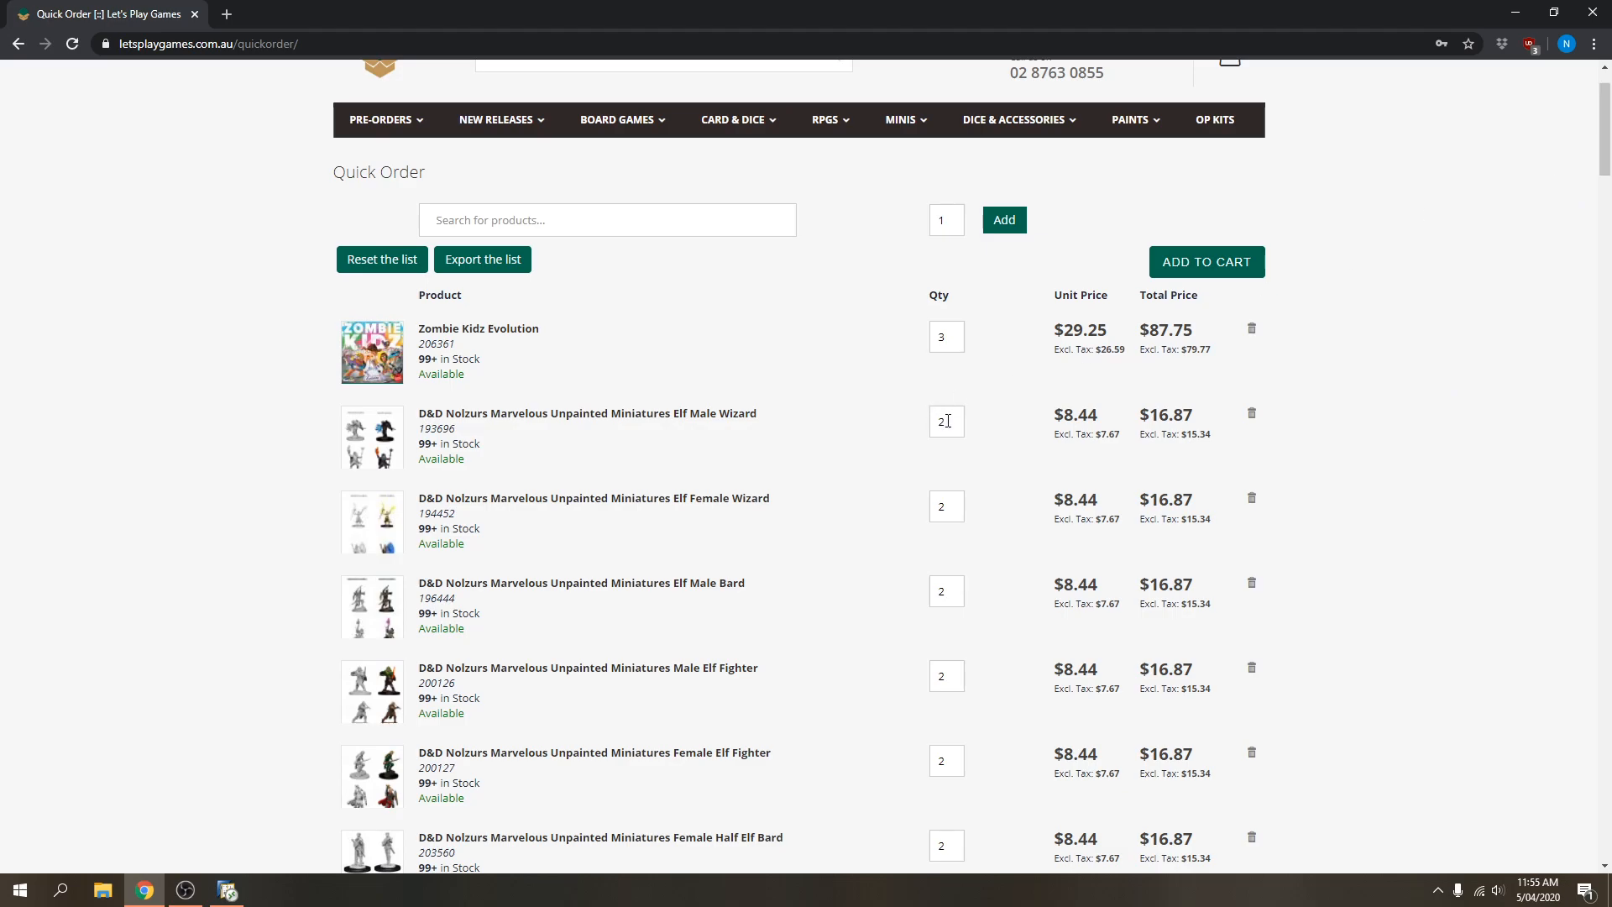
Update the Elf Male Wizard quantity to 1 and the Elf Female Wizard quantity to 6.
drag(949, 422, 923, 435)
text(1)
click(1005, 430)
drag(959, 507, 905, 513)
text(6)
click(1006, 514)
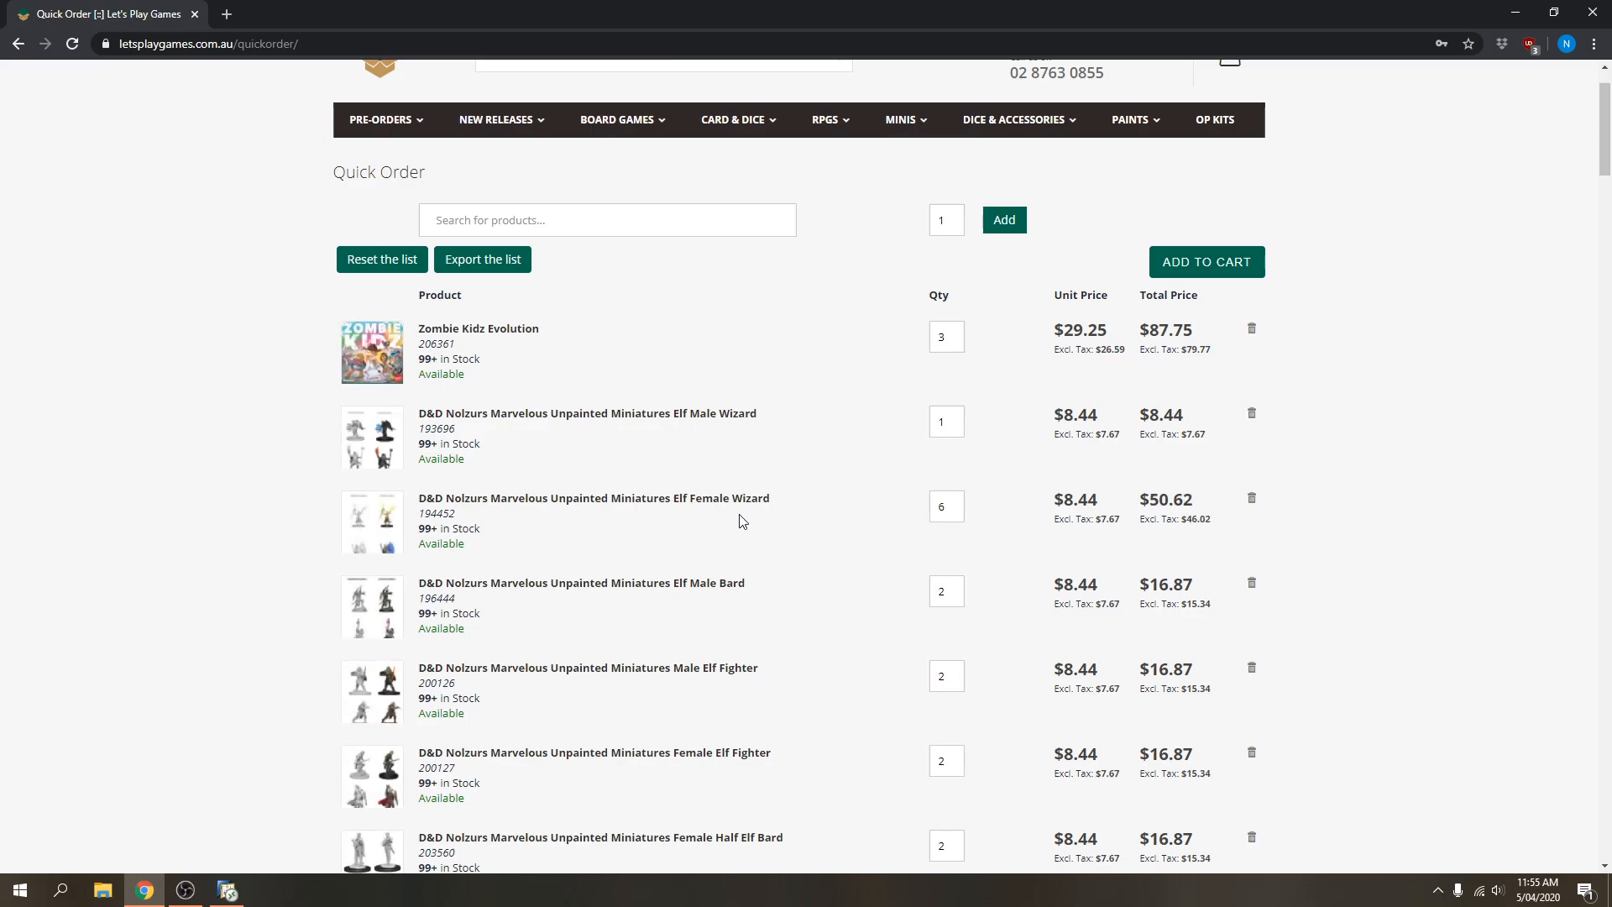
Add all items on the quick order list to the shopping cart.
scroll(743, 526, down, 3)
scroll(743, 526, down, 20)
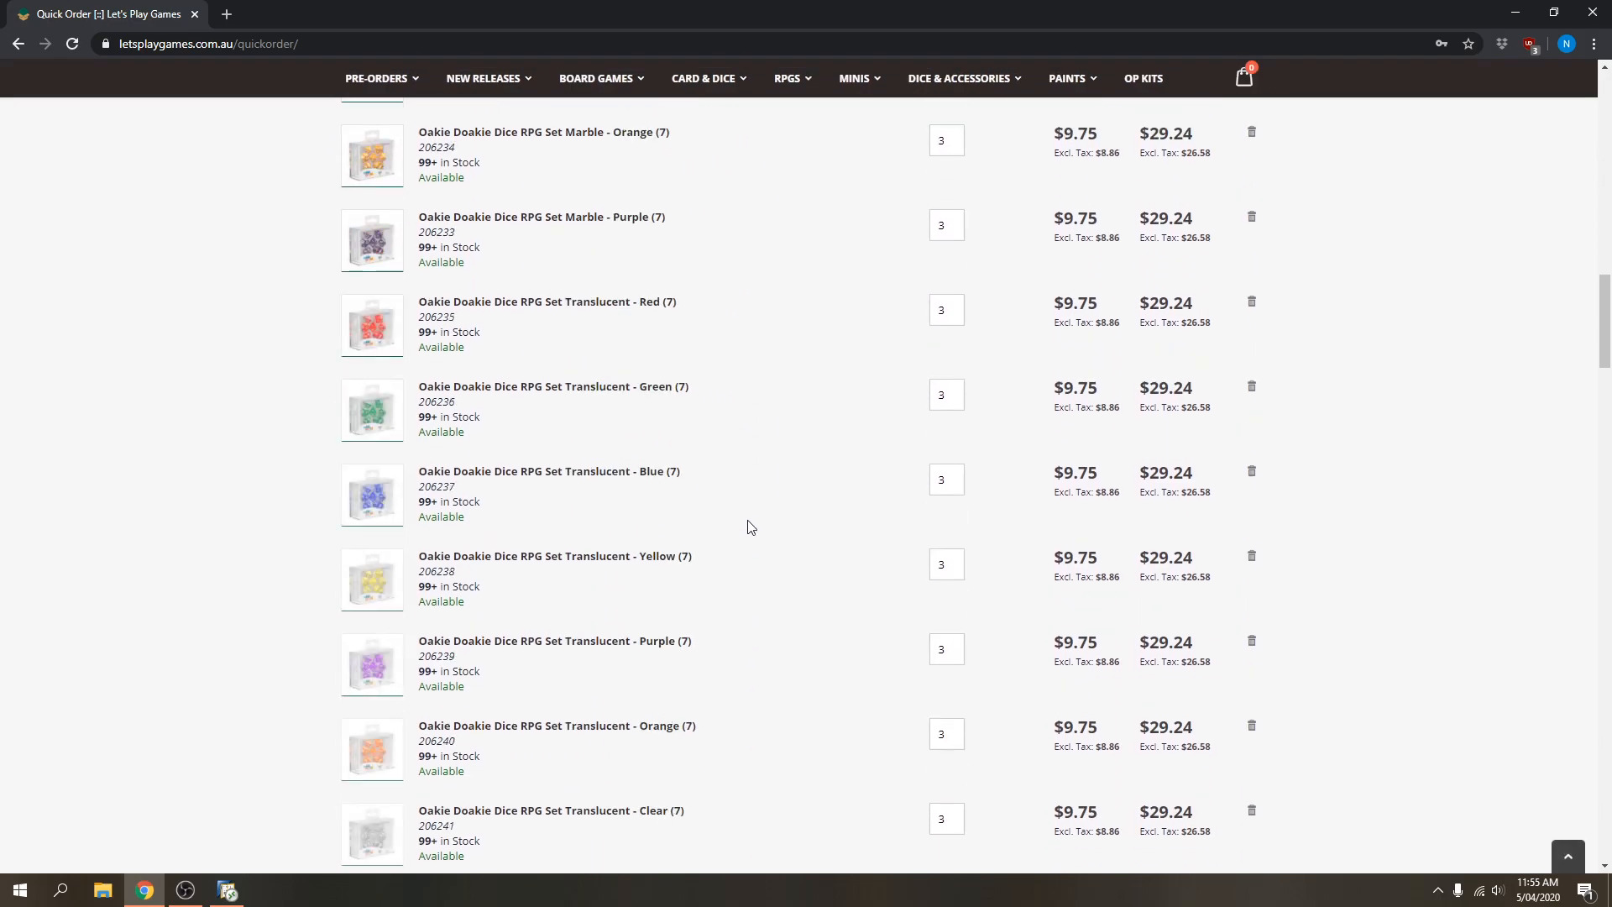
scroll(750, 526, down, 20)
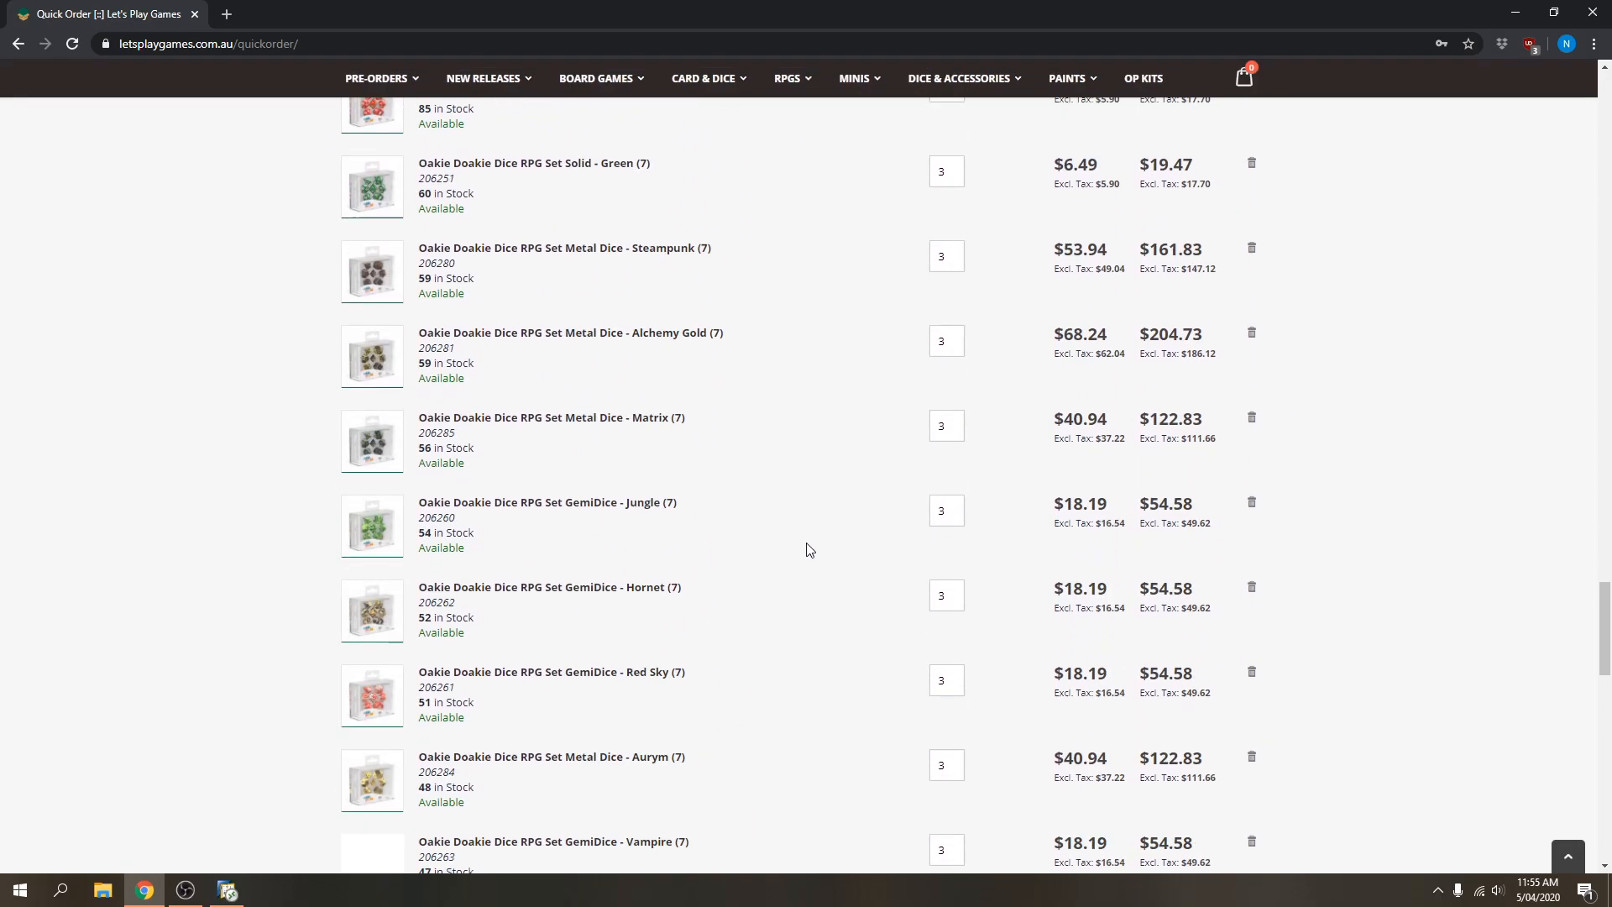
scroll(1264, 656, down, 10)
scroll(1349, 666, up, 4)
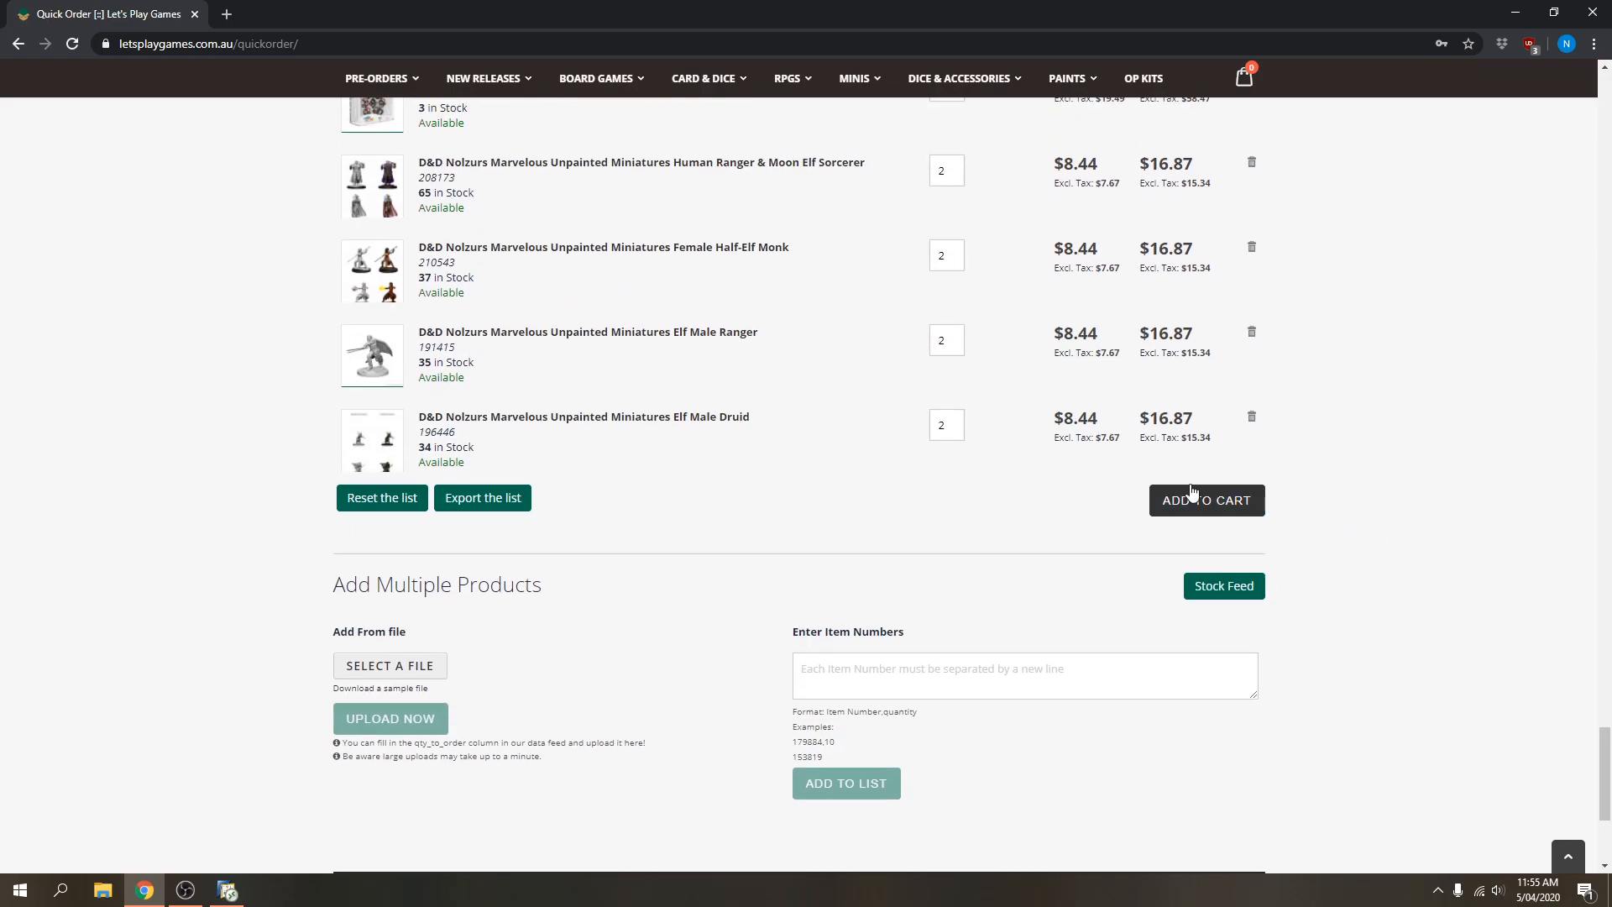
click(1199, 504)
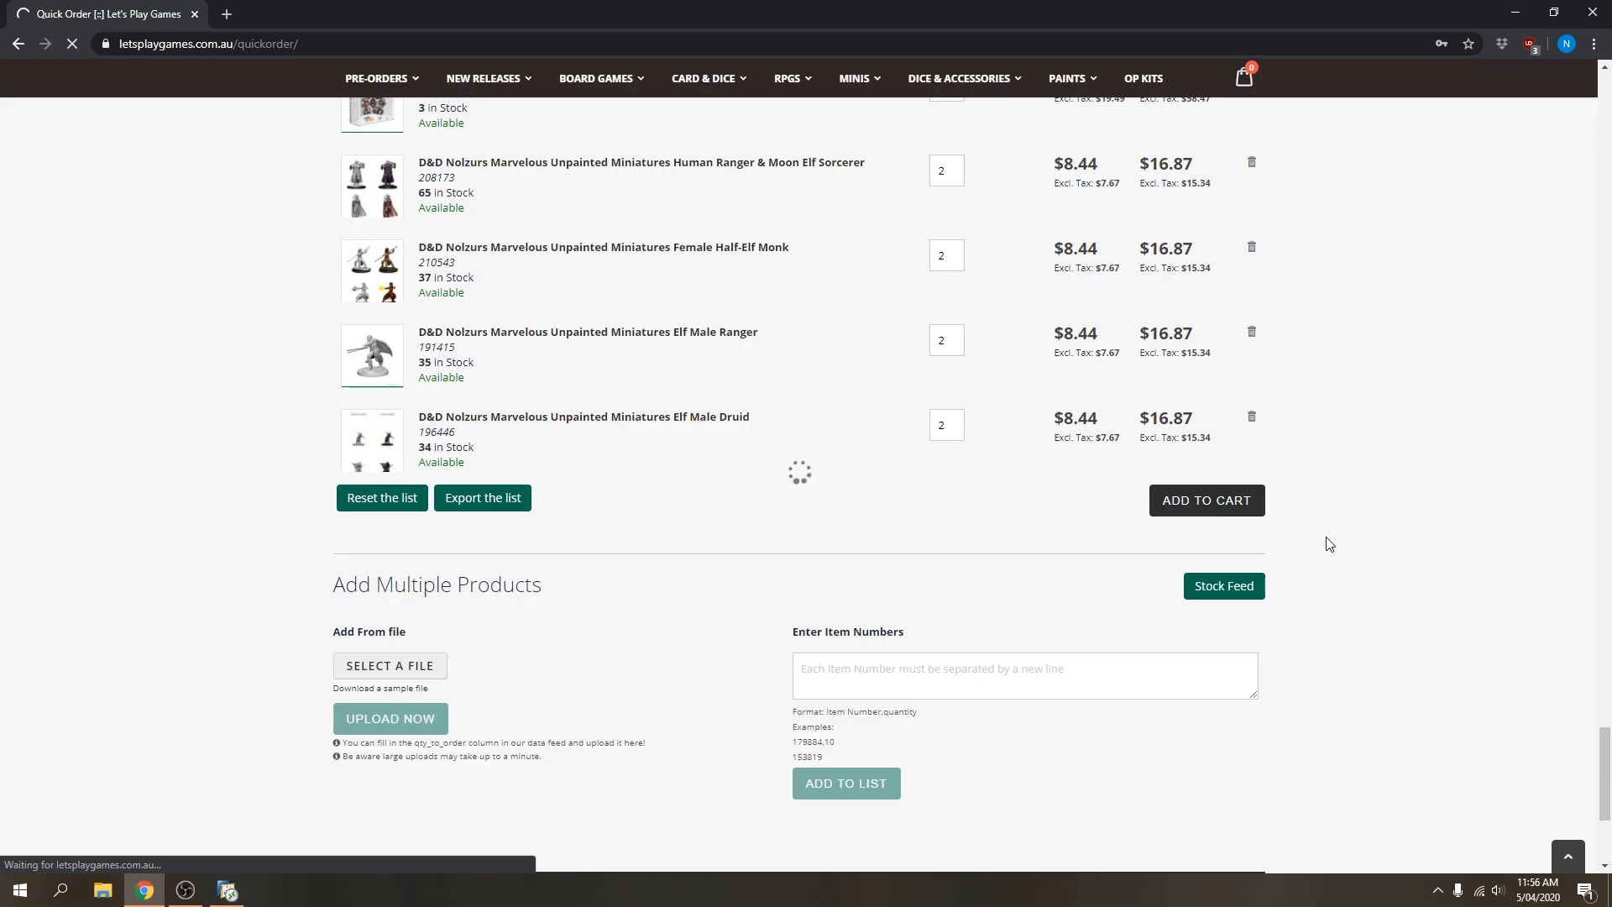
Scroll back up the Let's Play Games page to bring the Shopping Cart into view.
scroll(1383, 597, up, 5)
scroll(1384, 598, up, 20)
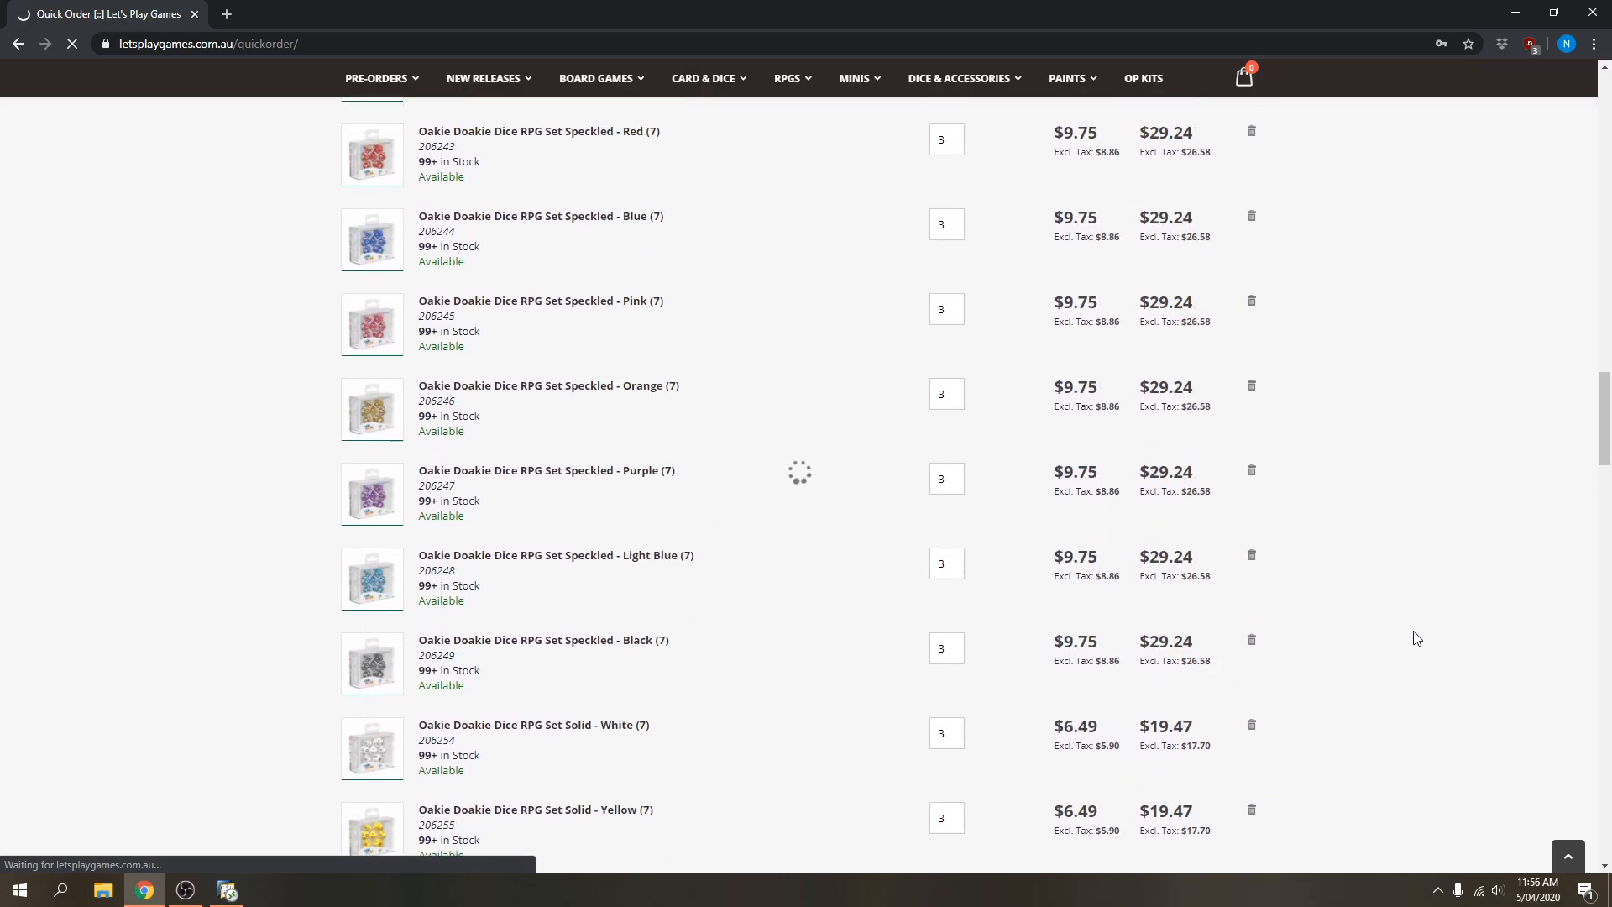
scroll(1417, 638, up, 20)
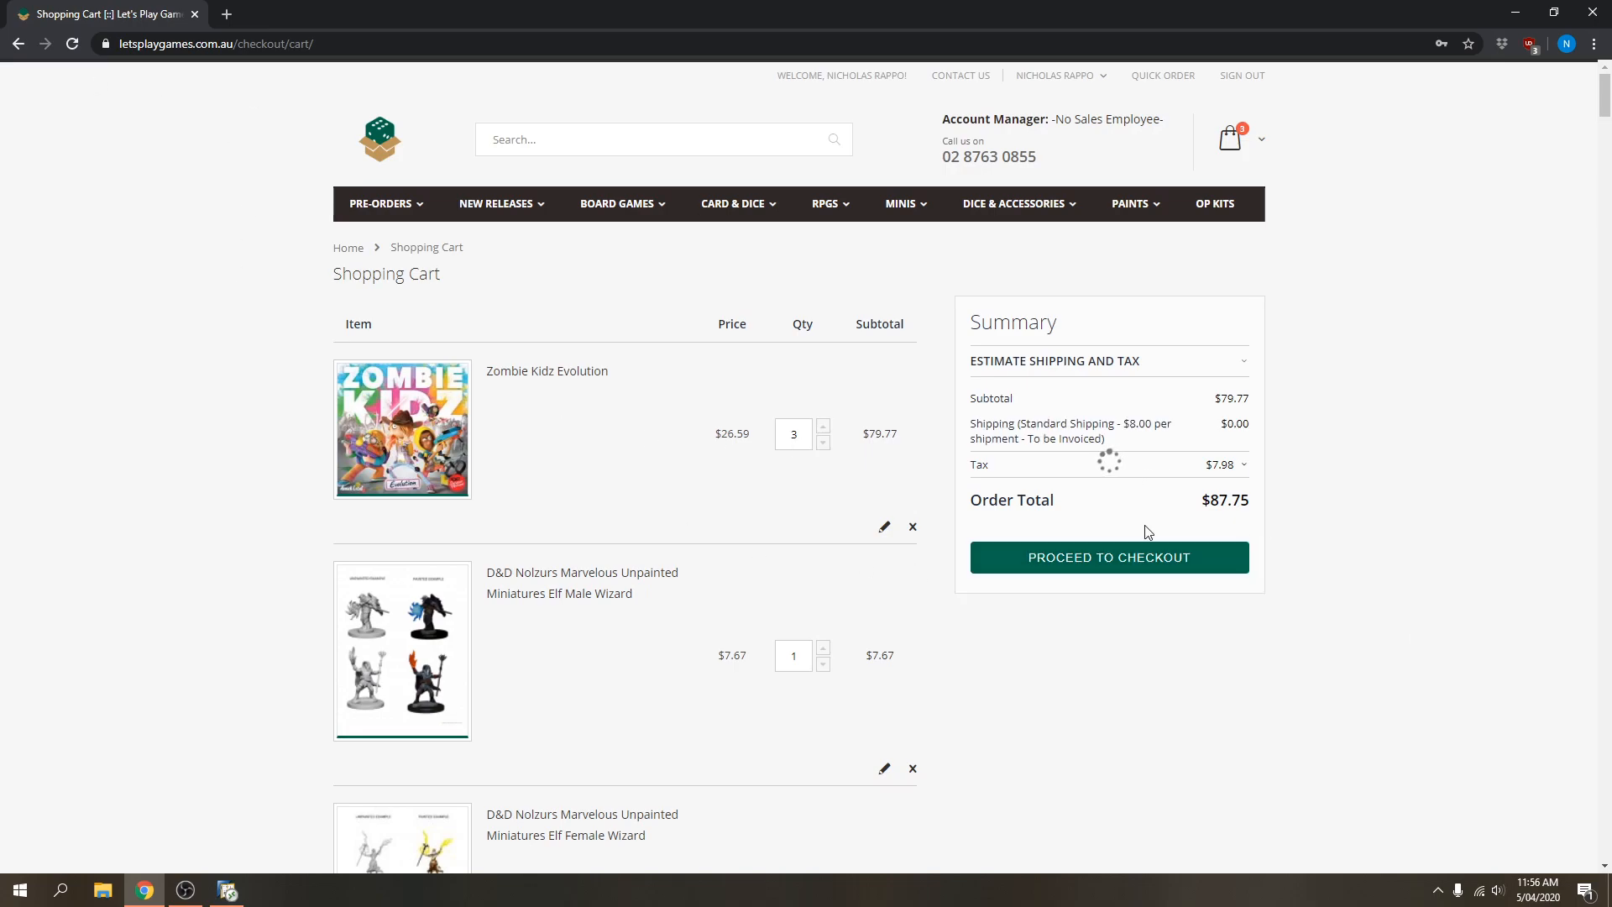
Review the cart's items and $3,551.46 order total, then return to the Let's Play Games home page.
scroll(713, 720, down, 12)
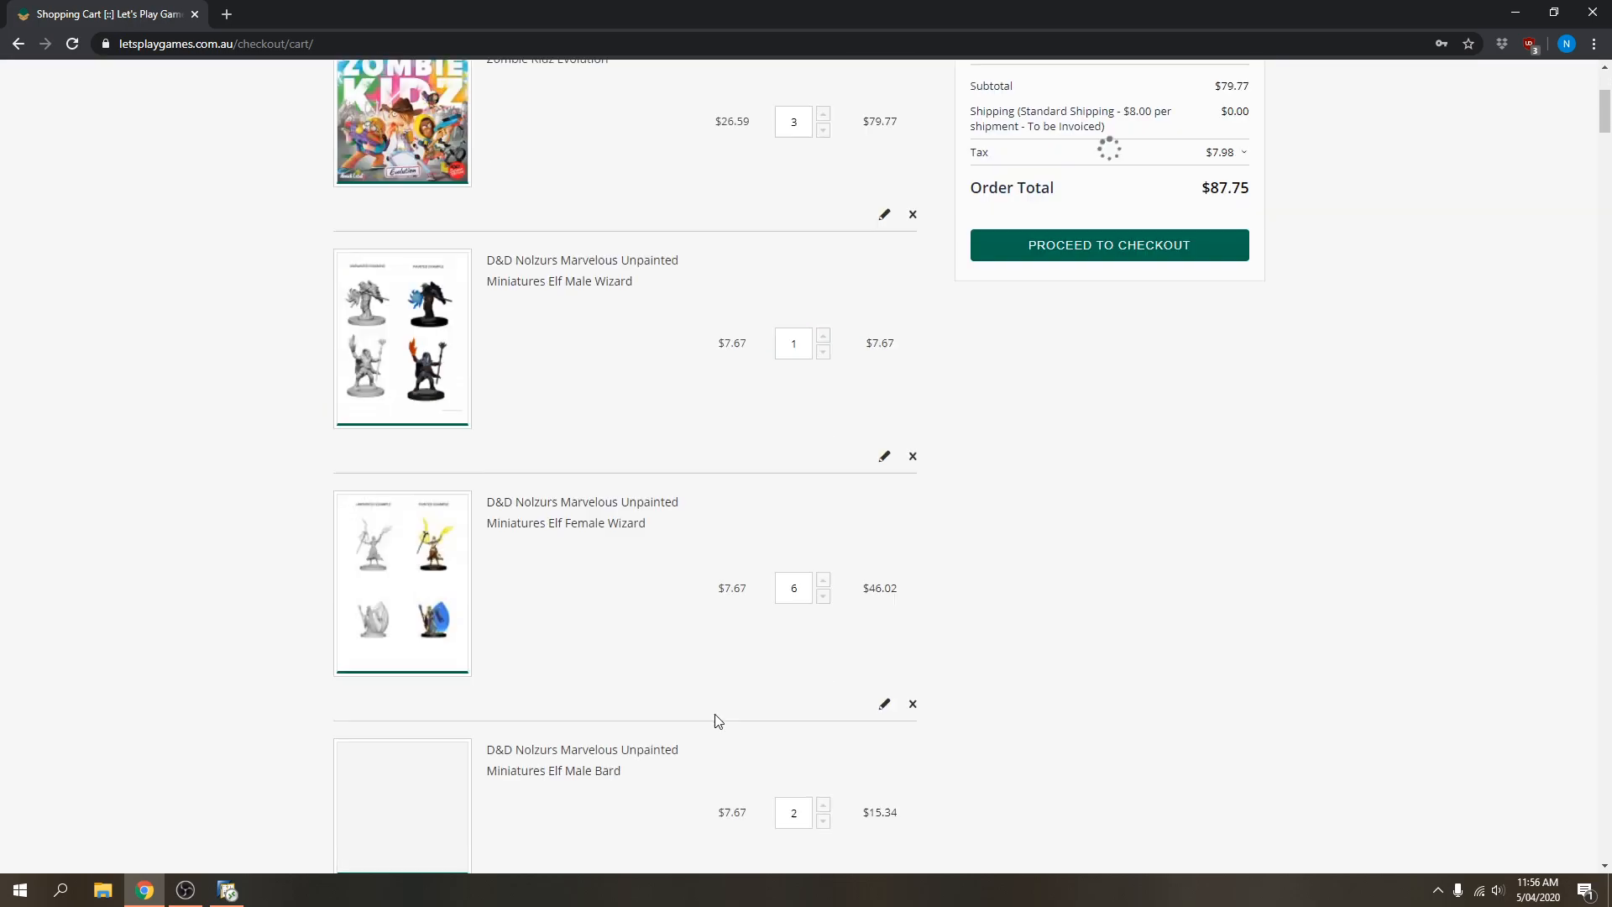
scroll(714, 719, up, 7)
scroll(837, 727, up, 6)
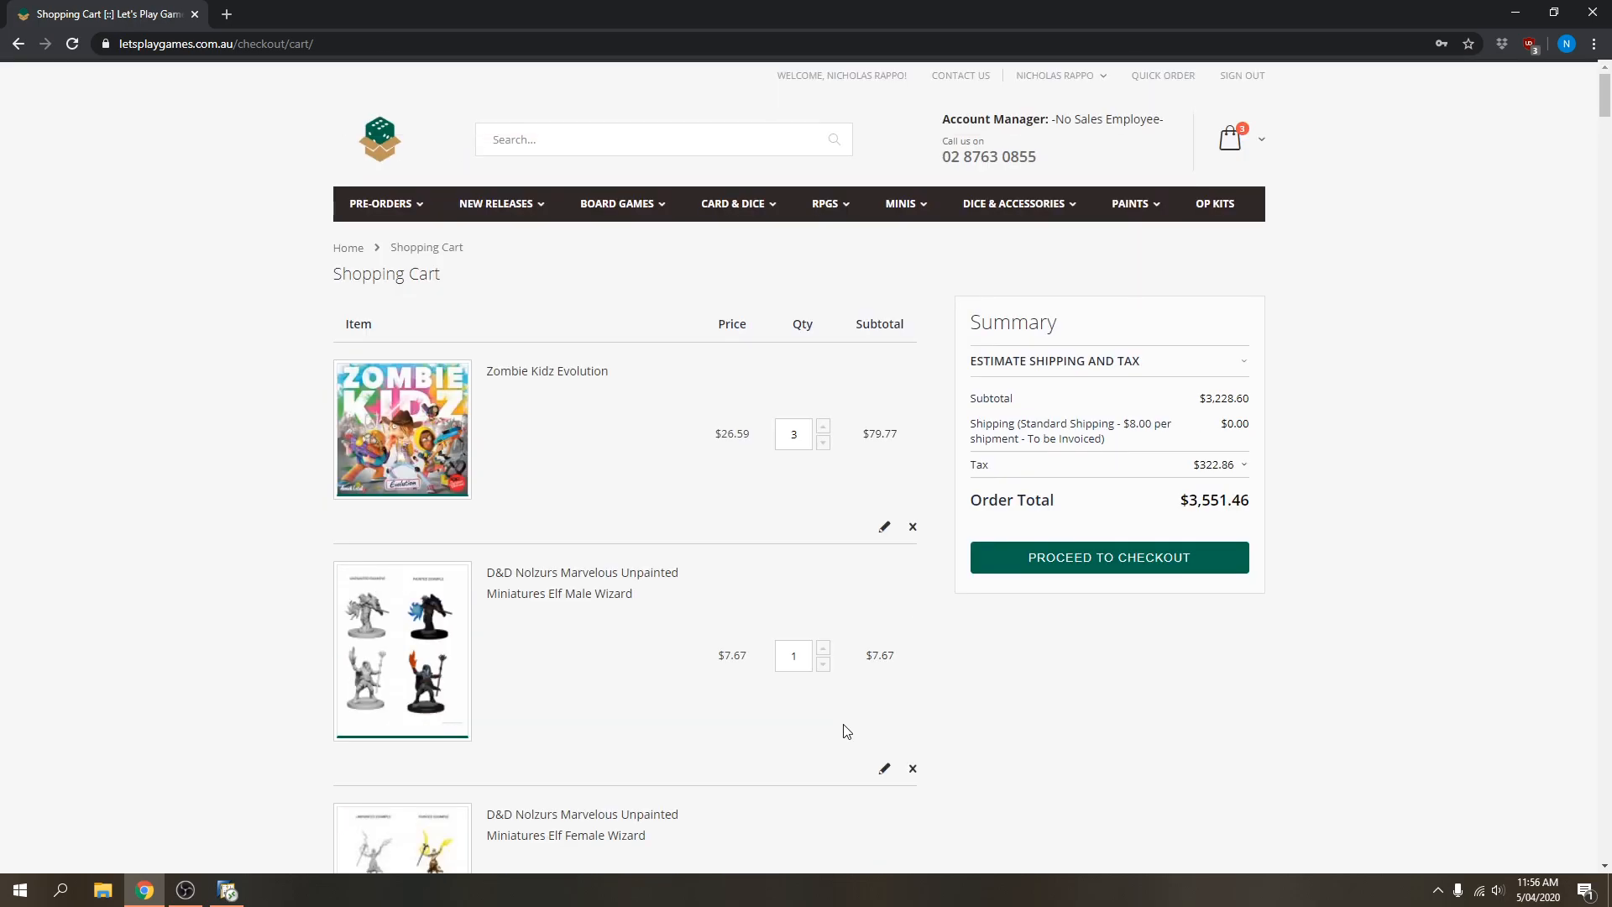
scroll(835, 729, down, 1)
scroll(834, 728, down, 5)
scroll(844, 727, up, 6)
scroll(745, 500, down, 3)
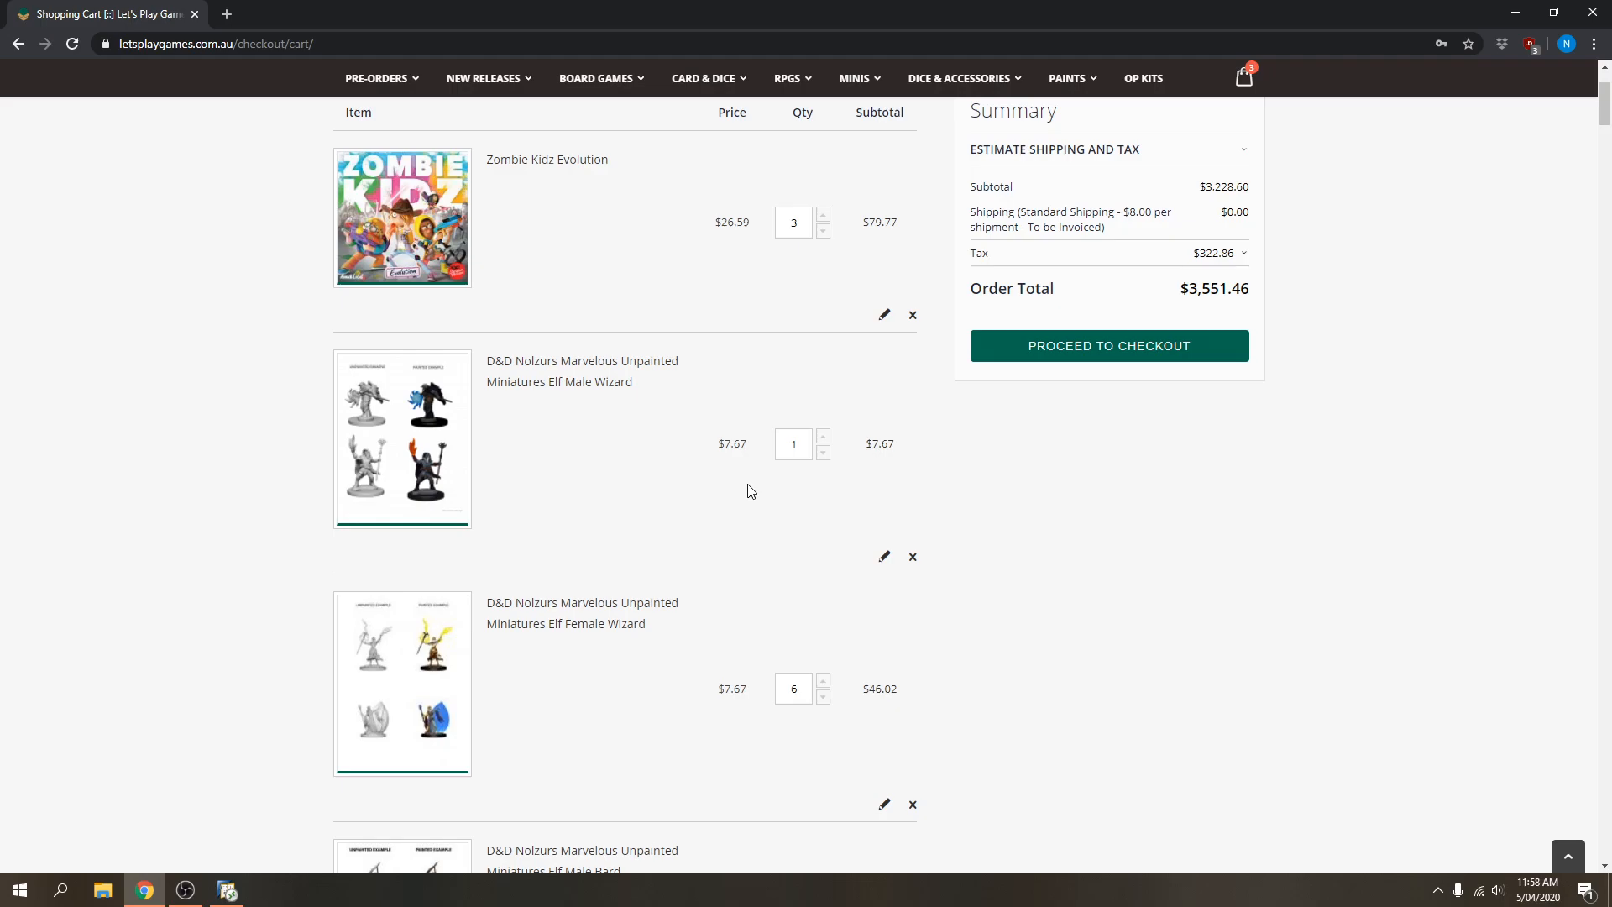
scroll(1090, 572, up, 3)
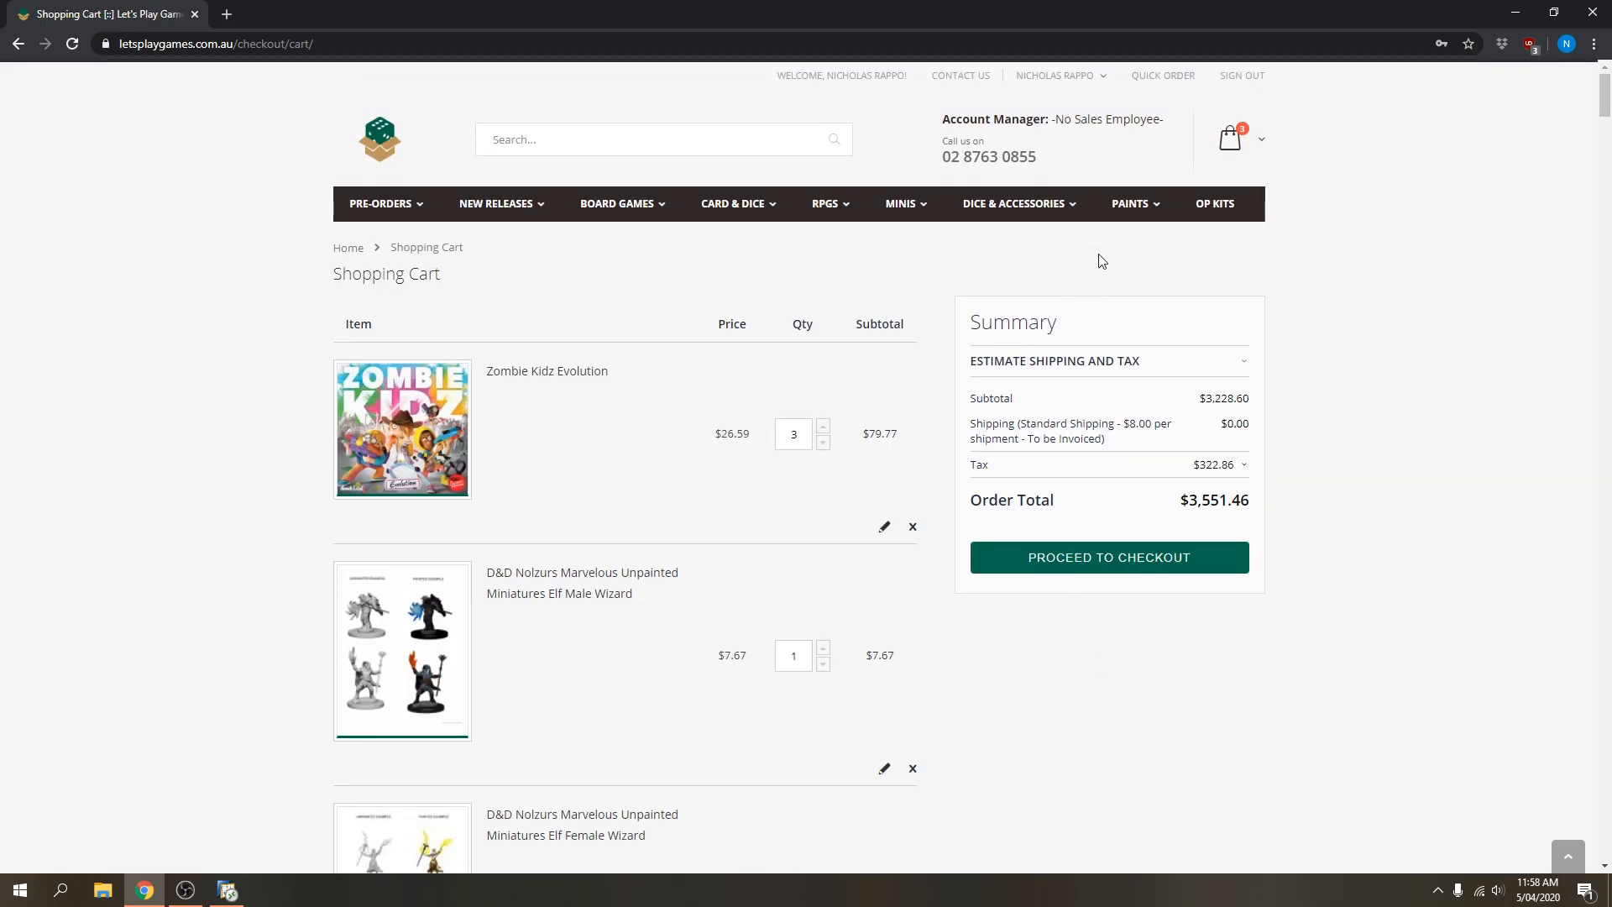
click(387, 146)
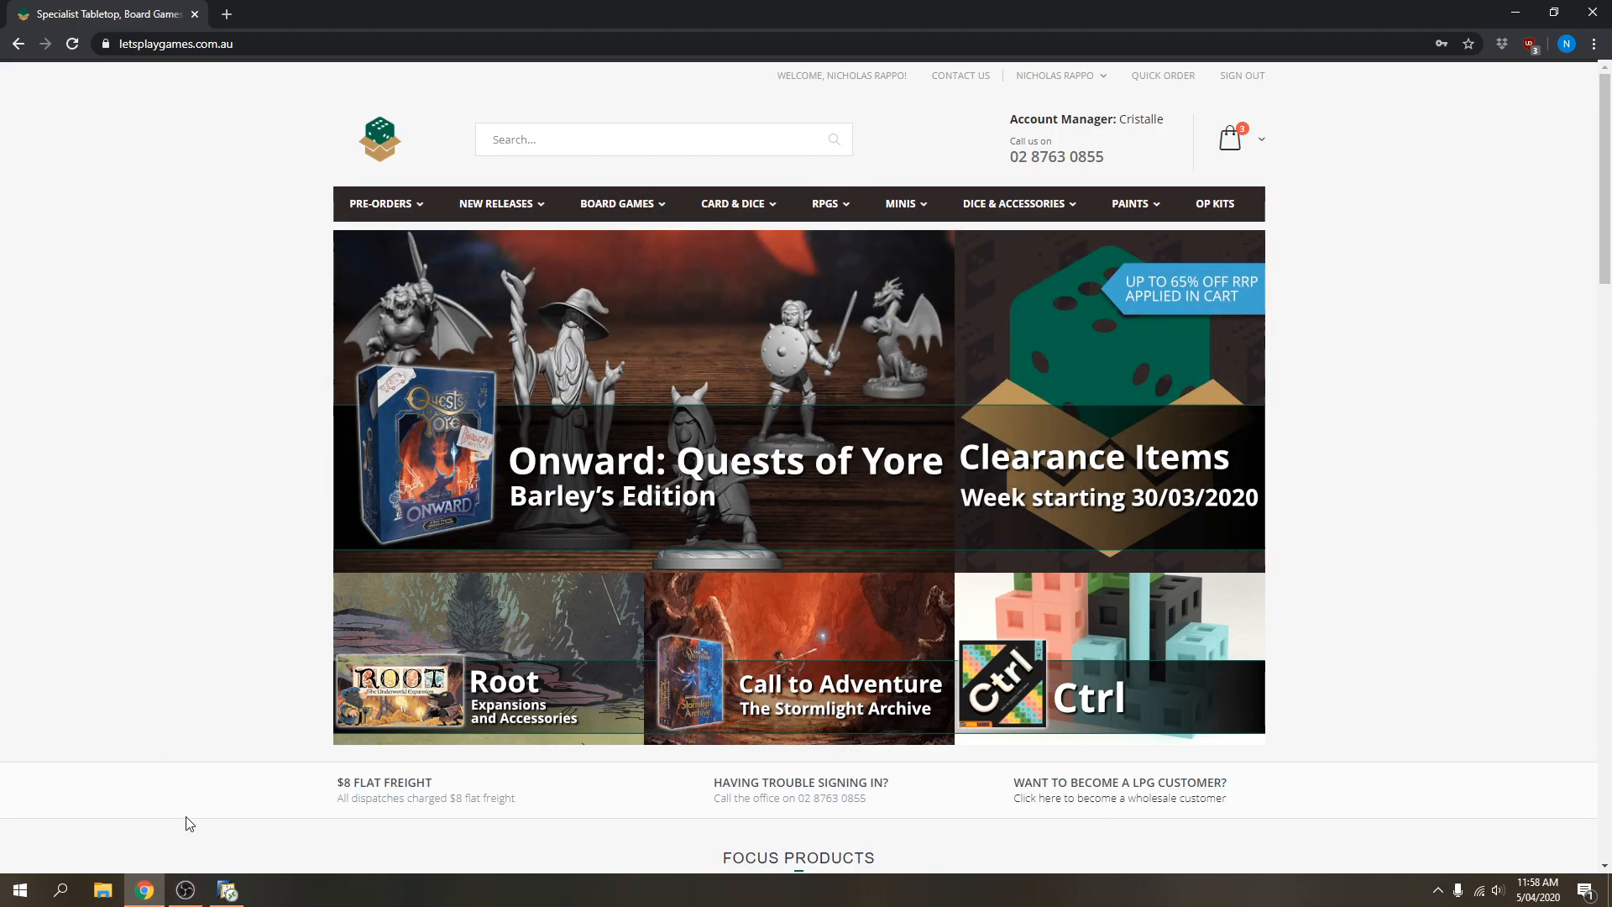
Bring the OBS window to the front from the Windows taskbar.
click(186, 890)
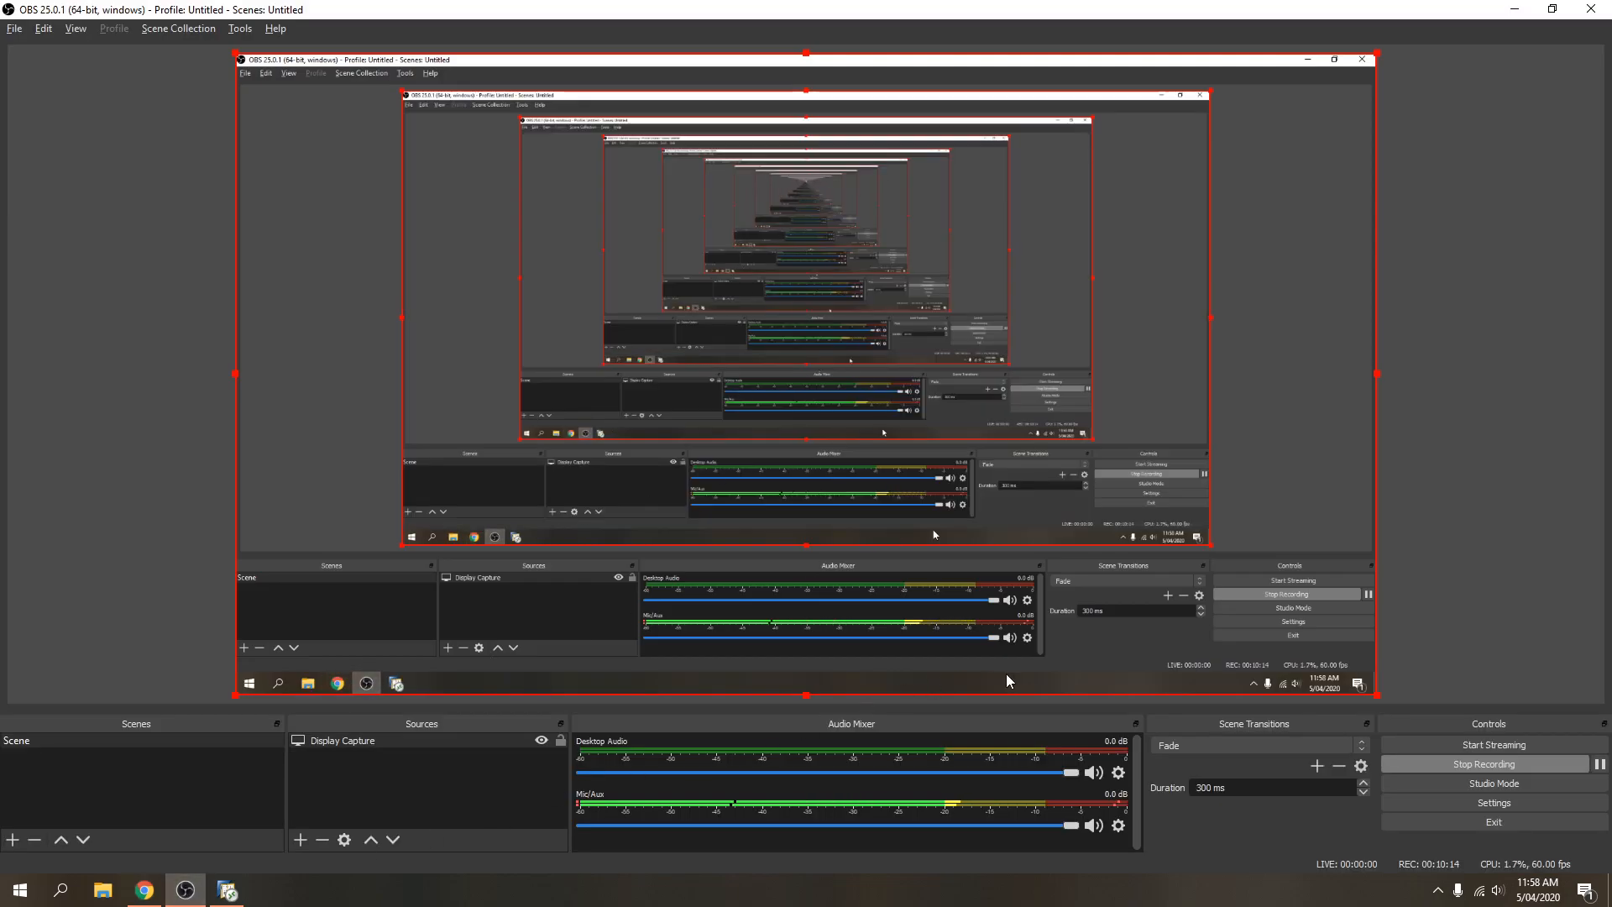